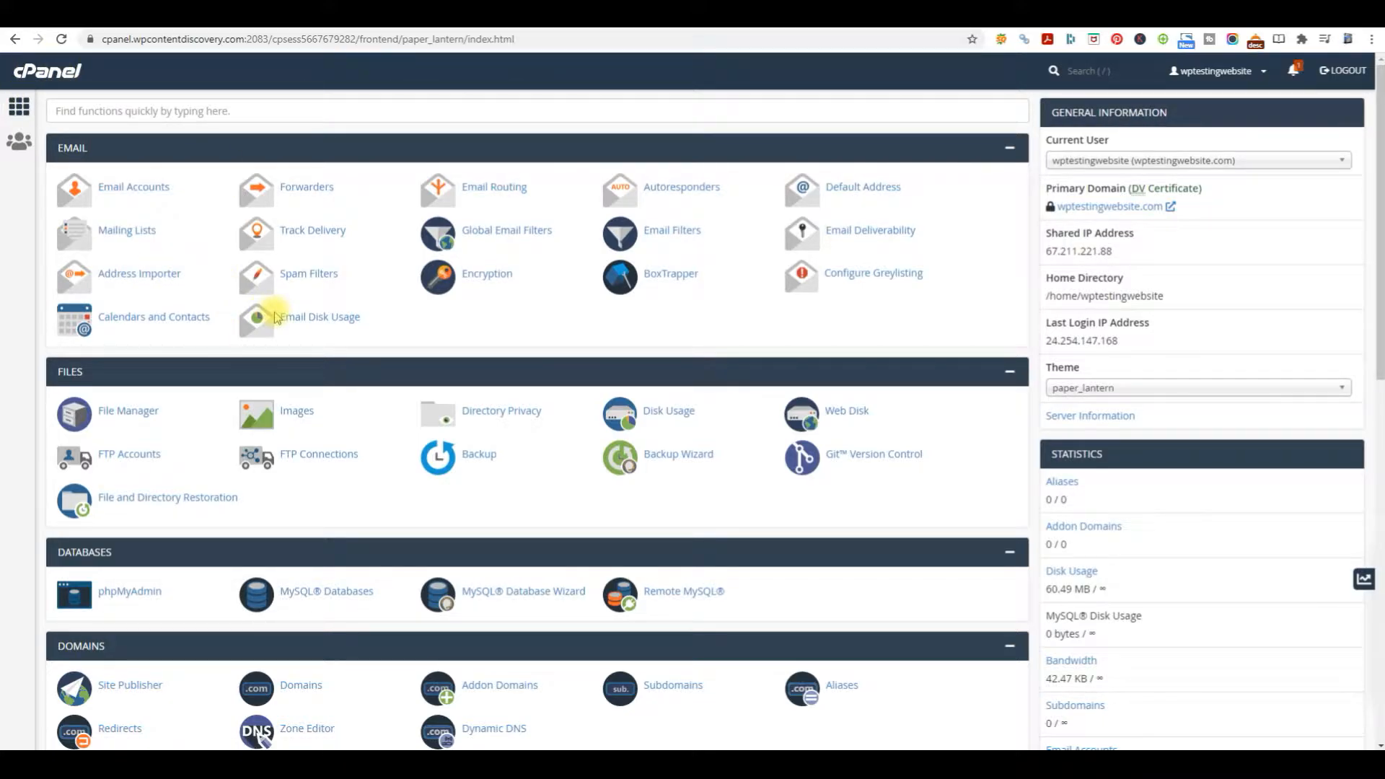
scroll(276, 318, "down", 8)
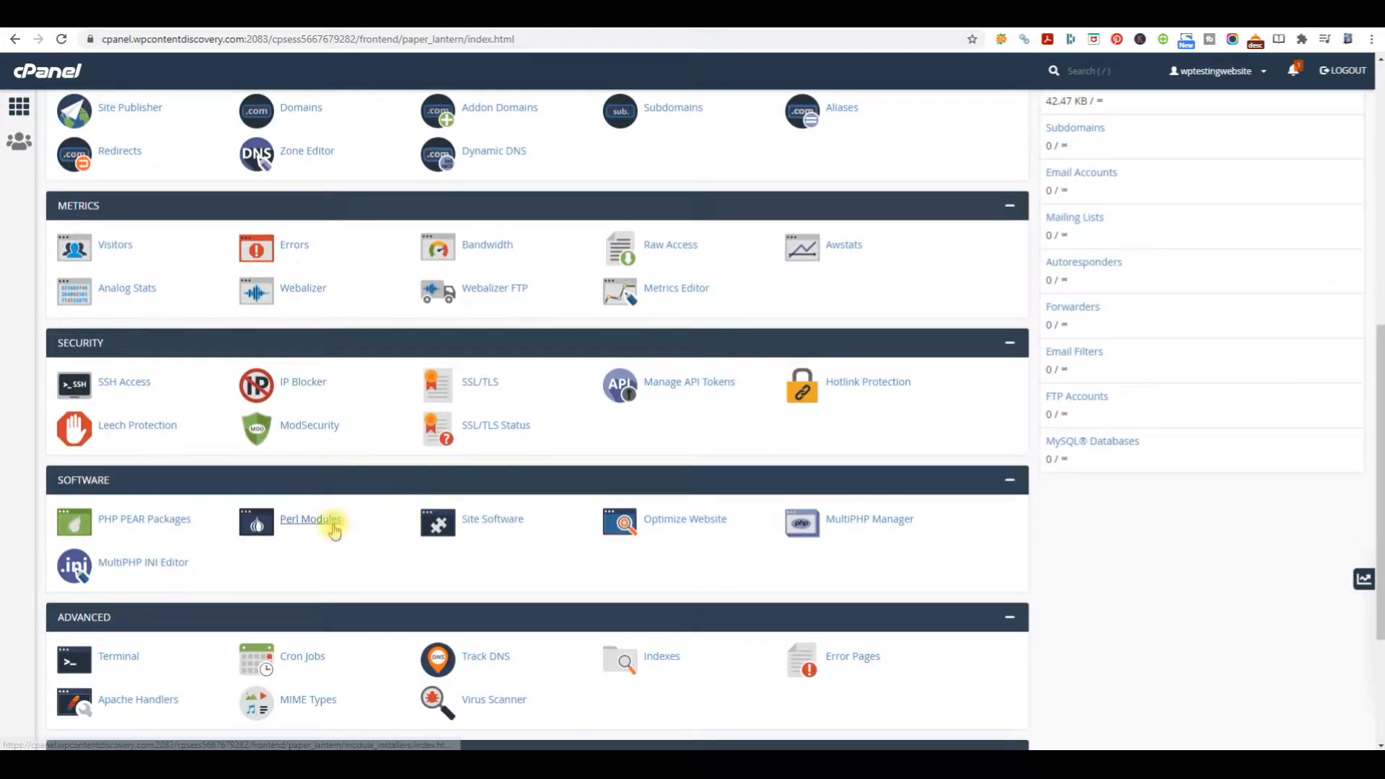
left_click(498, 529)
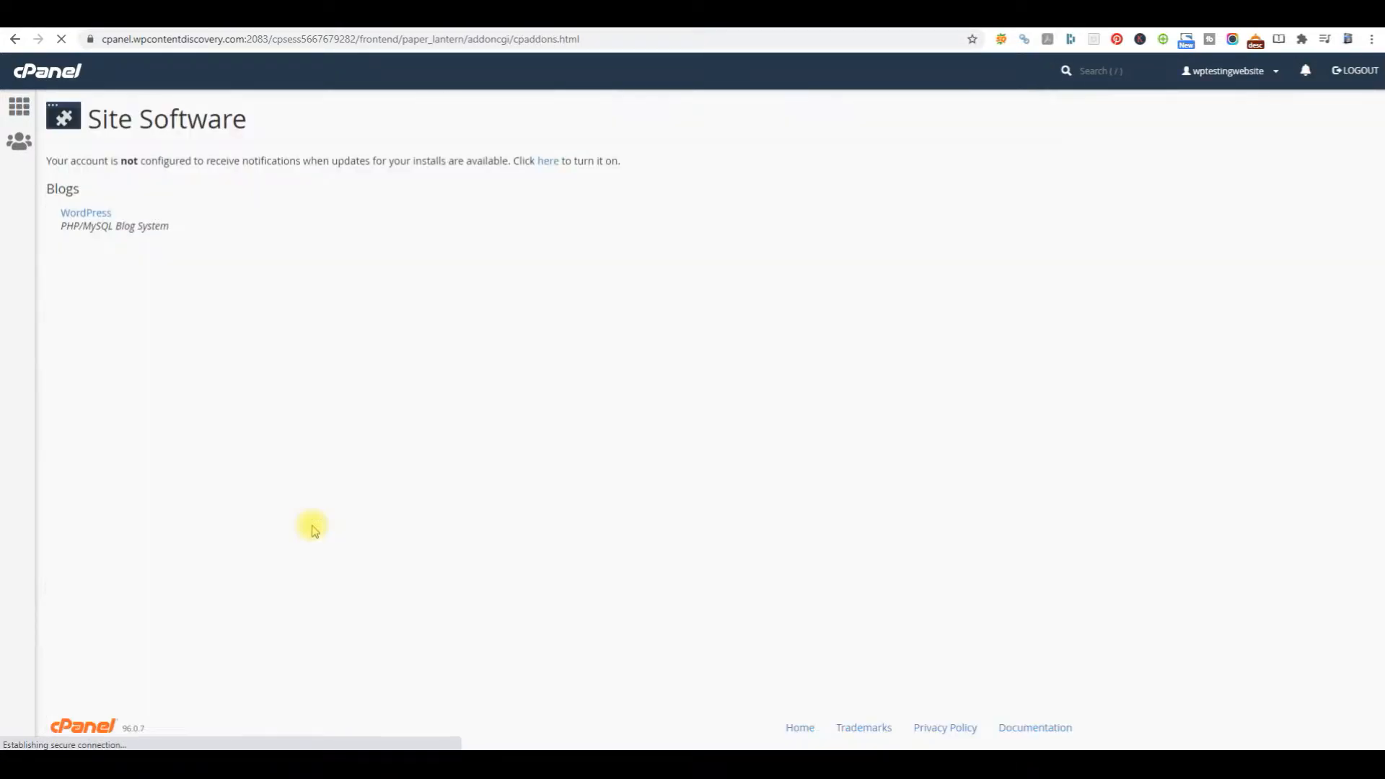
left_click(91, 215)
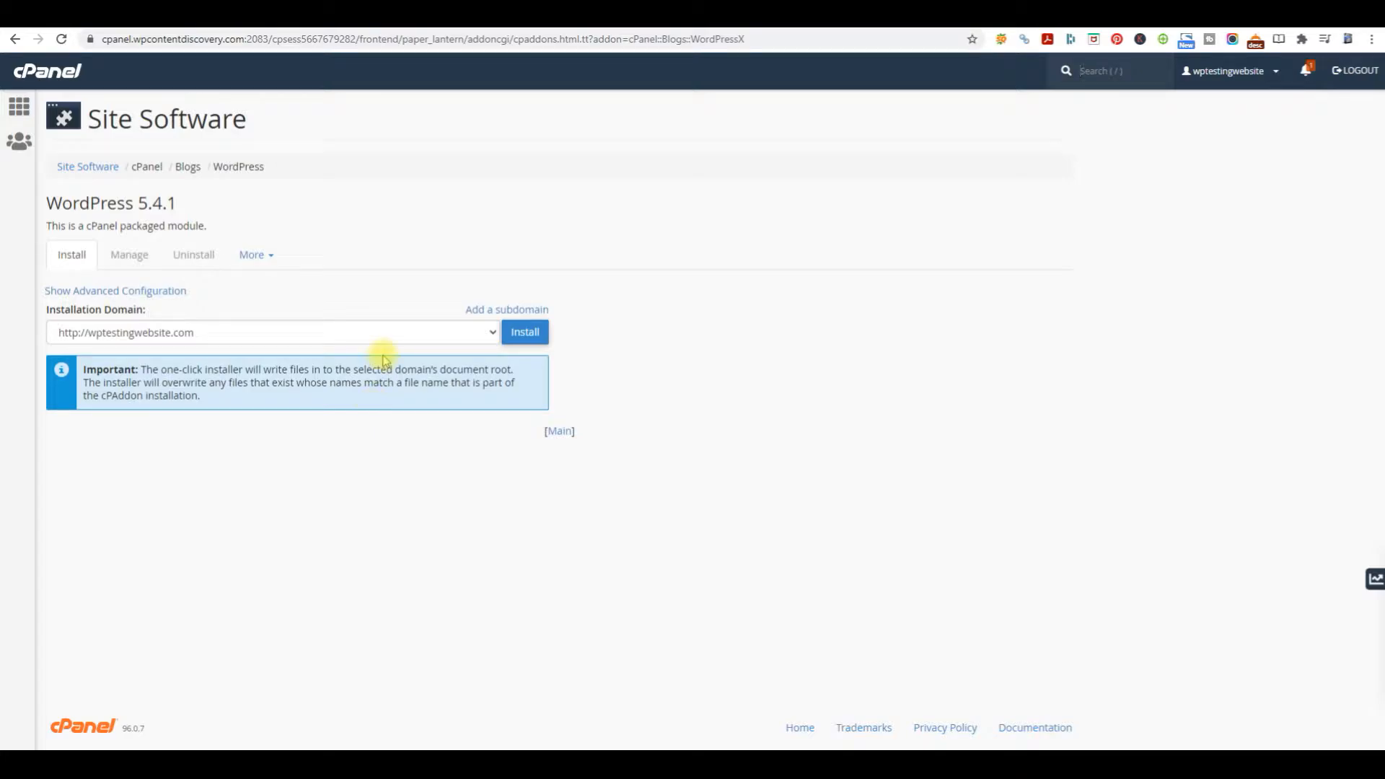
left_click(525, 336)
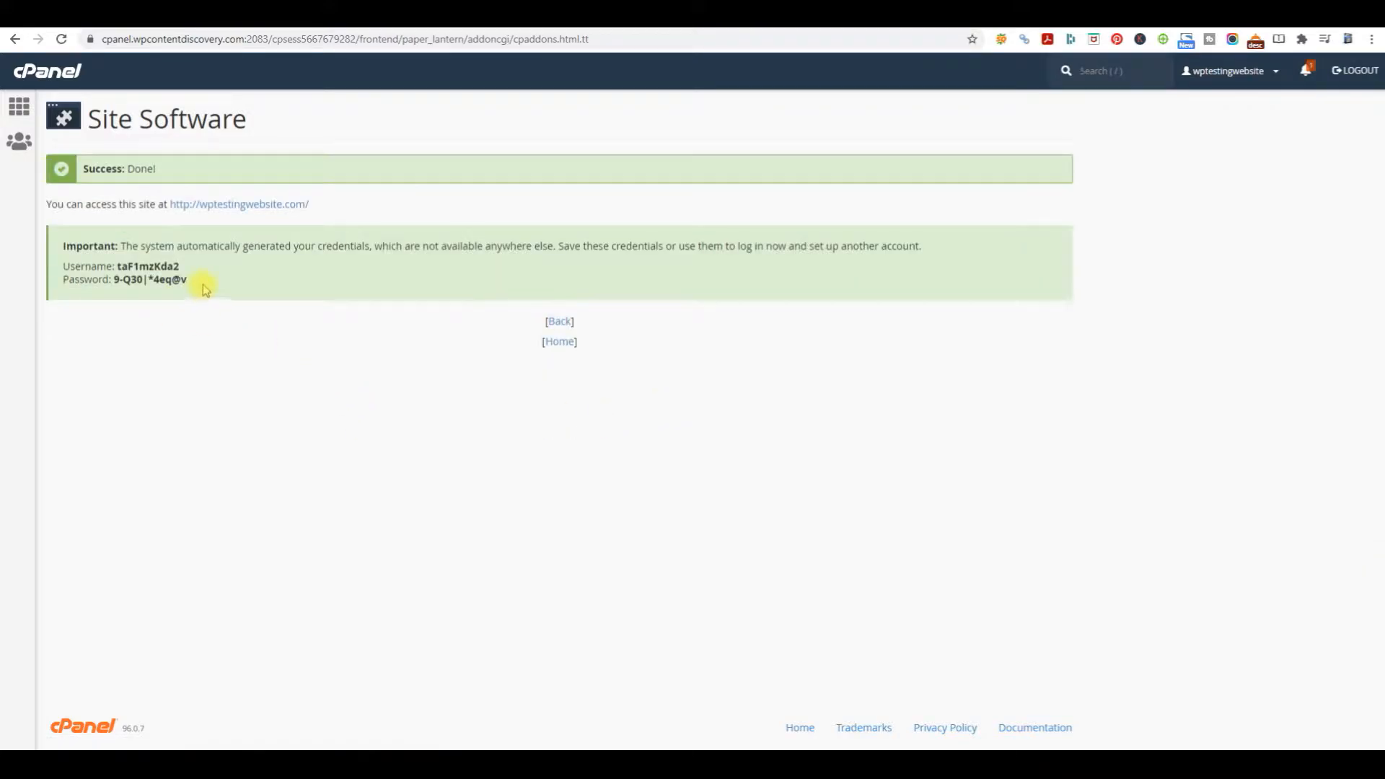
Copy the site address, generated username and password from the installation success page.
mouse_move(204, 288)
left_mouse_down()
mouse_move(46, 216)
mouse_move(50, 205)
mouse_move(145, 229)
mouse_move(231, 289)
left_mouse_up()
right_click(88, 208)
left_click(37, 202)
right_click(231, 288)
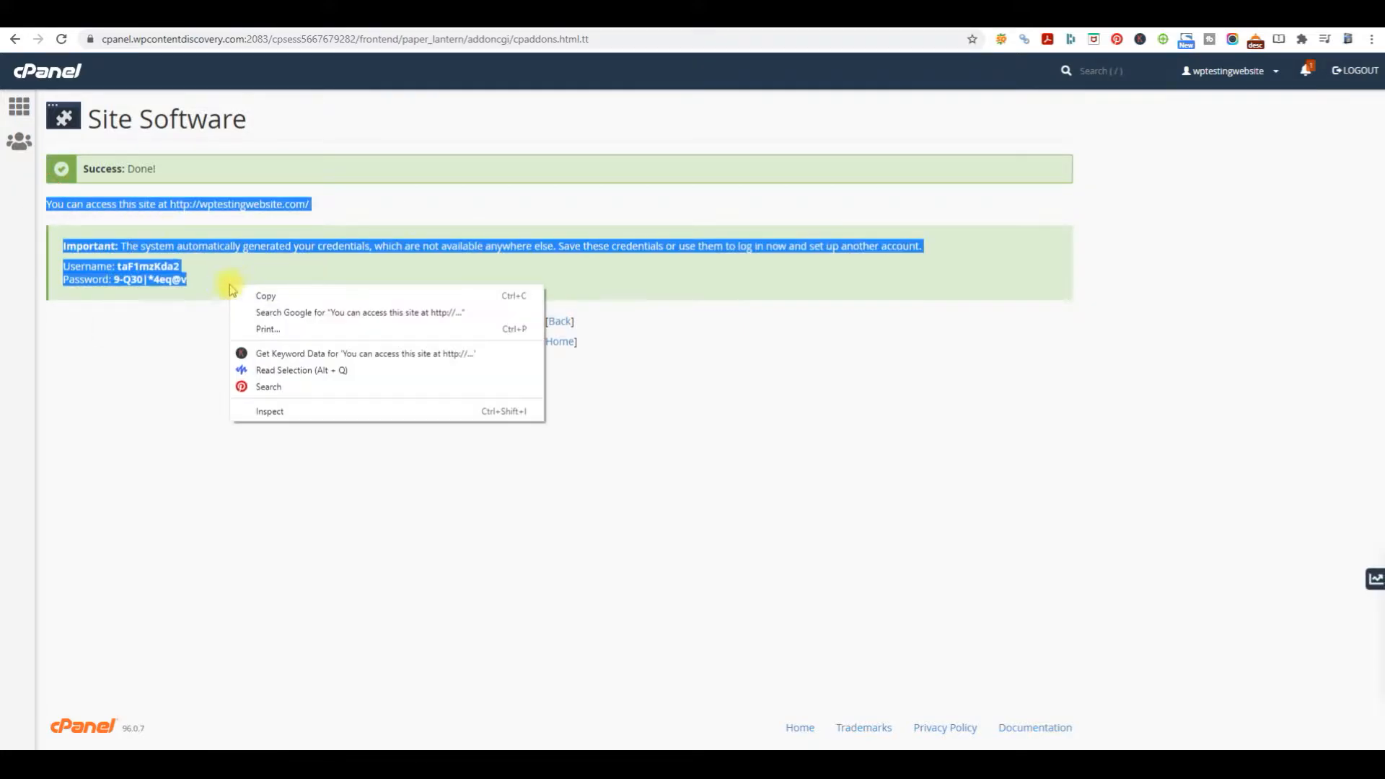
left_click(267, 296)
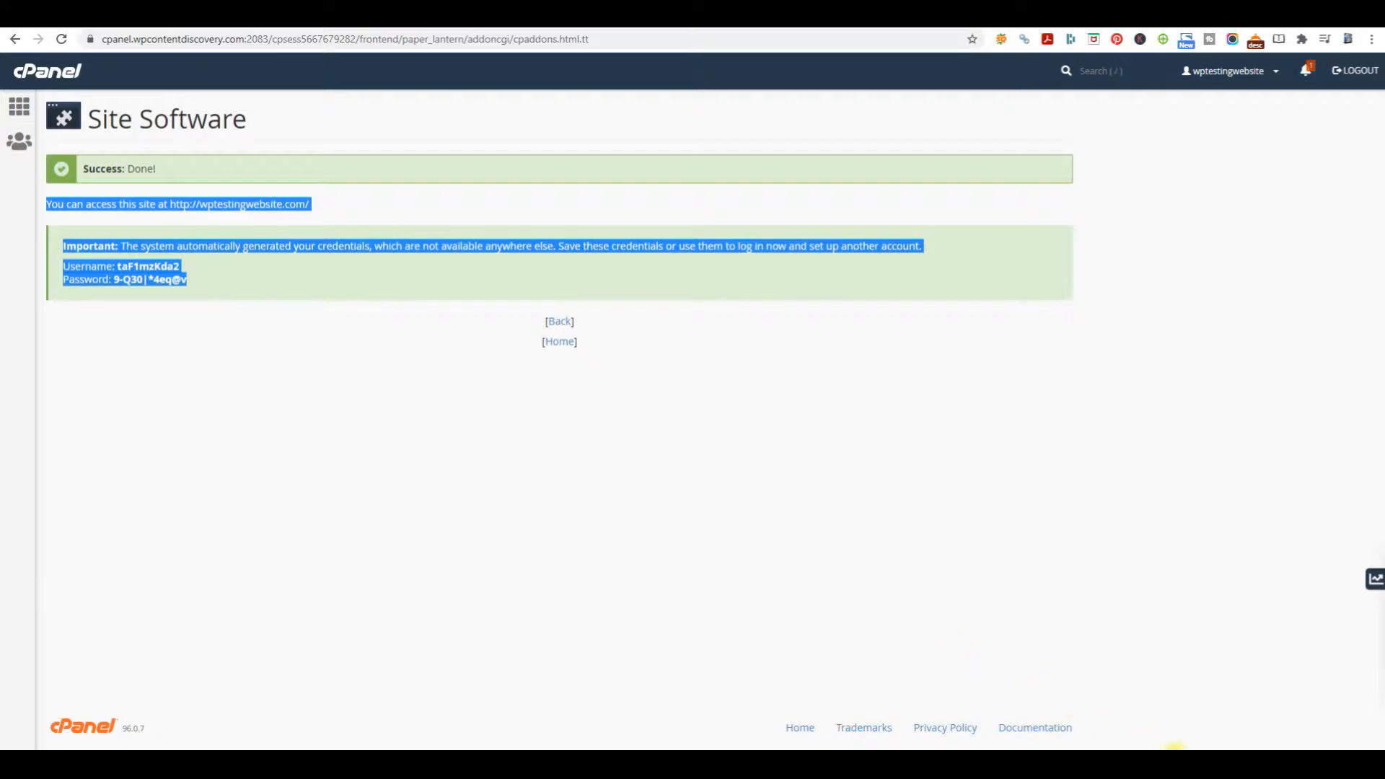
Switch to the untitled Notepad document and paste the copied site address, username and password there.
left_click(1175, 749)
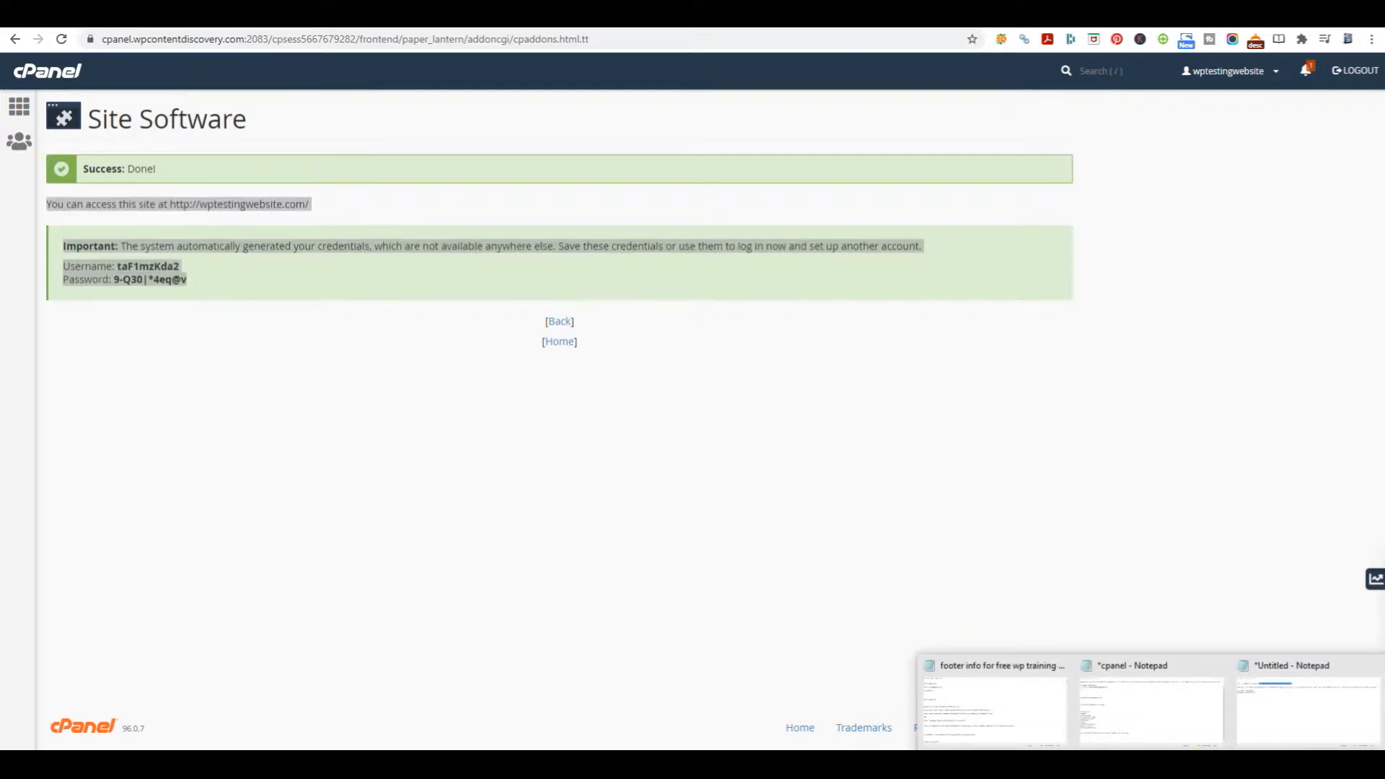
left_click(1275, 719)
left_click_drag(288, 323, 101, 247)
right_click(243, 271)
left_click(297, 342)
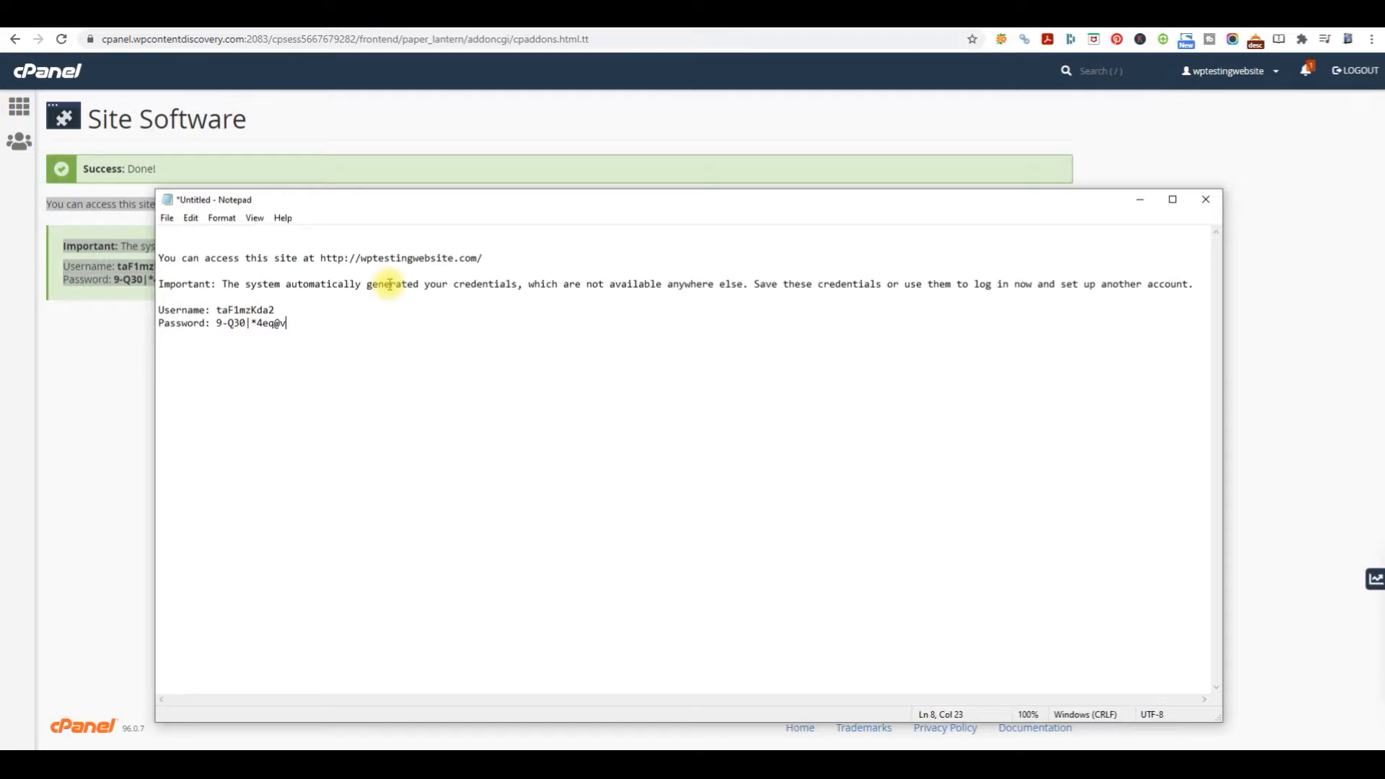
left_click(344, 258)
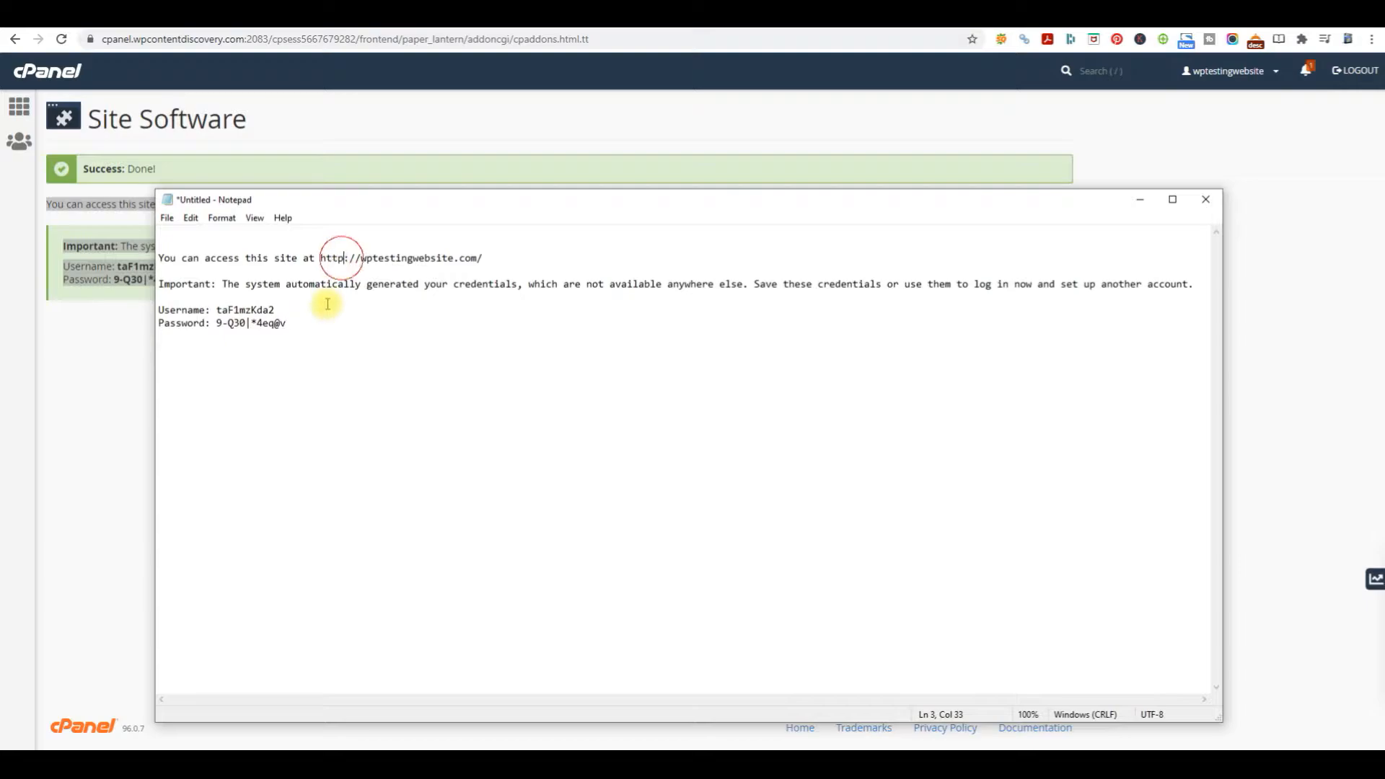
type("s")
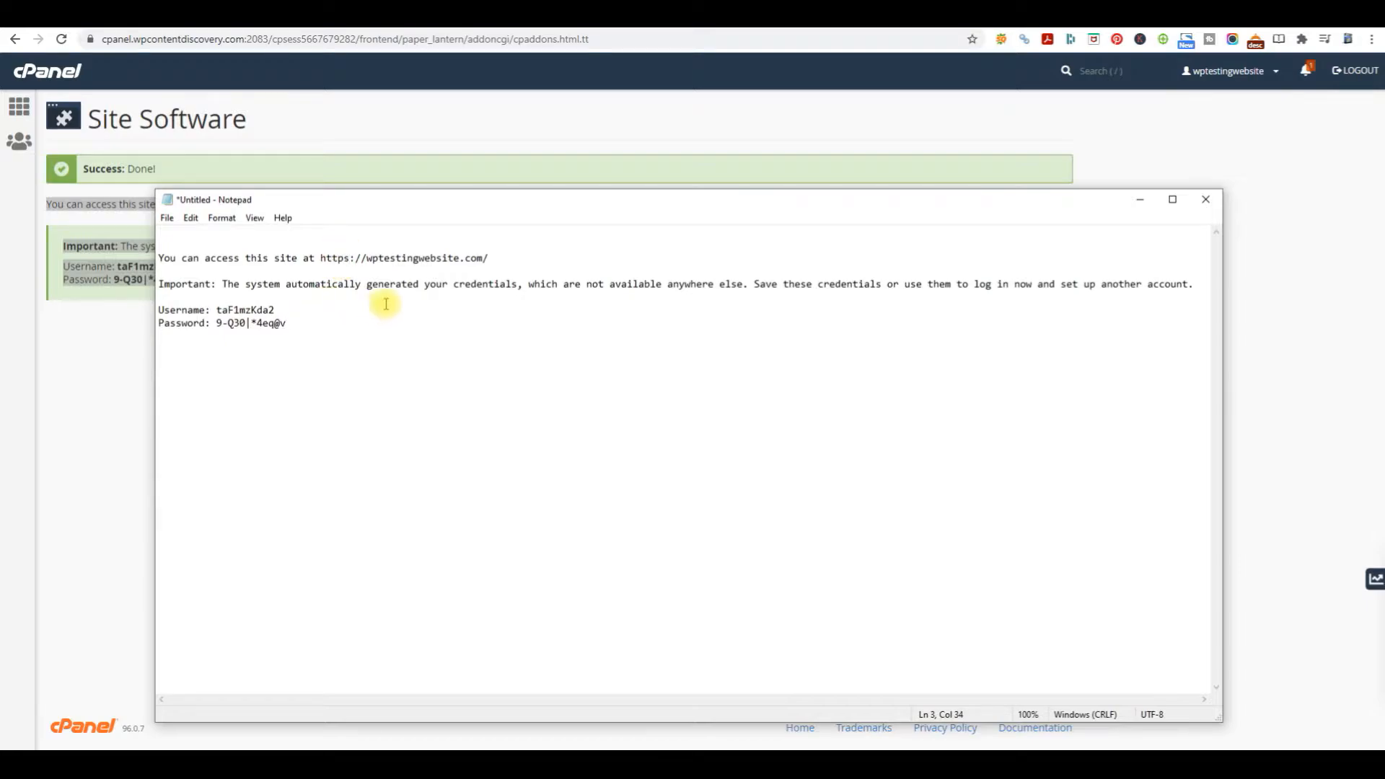
left_click(367, 260)
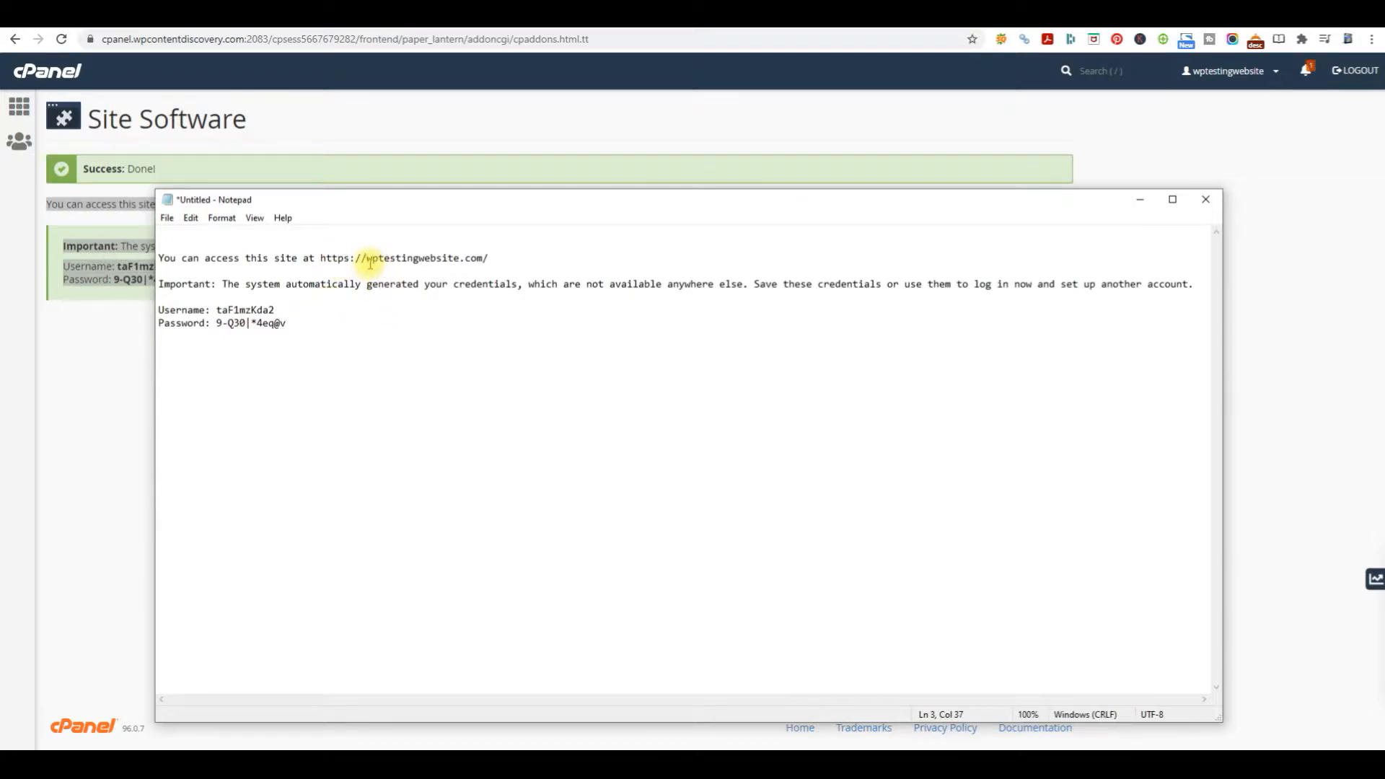
type("www.w")
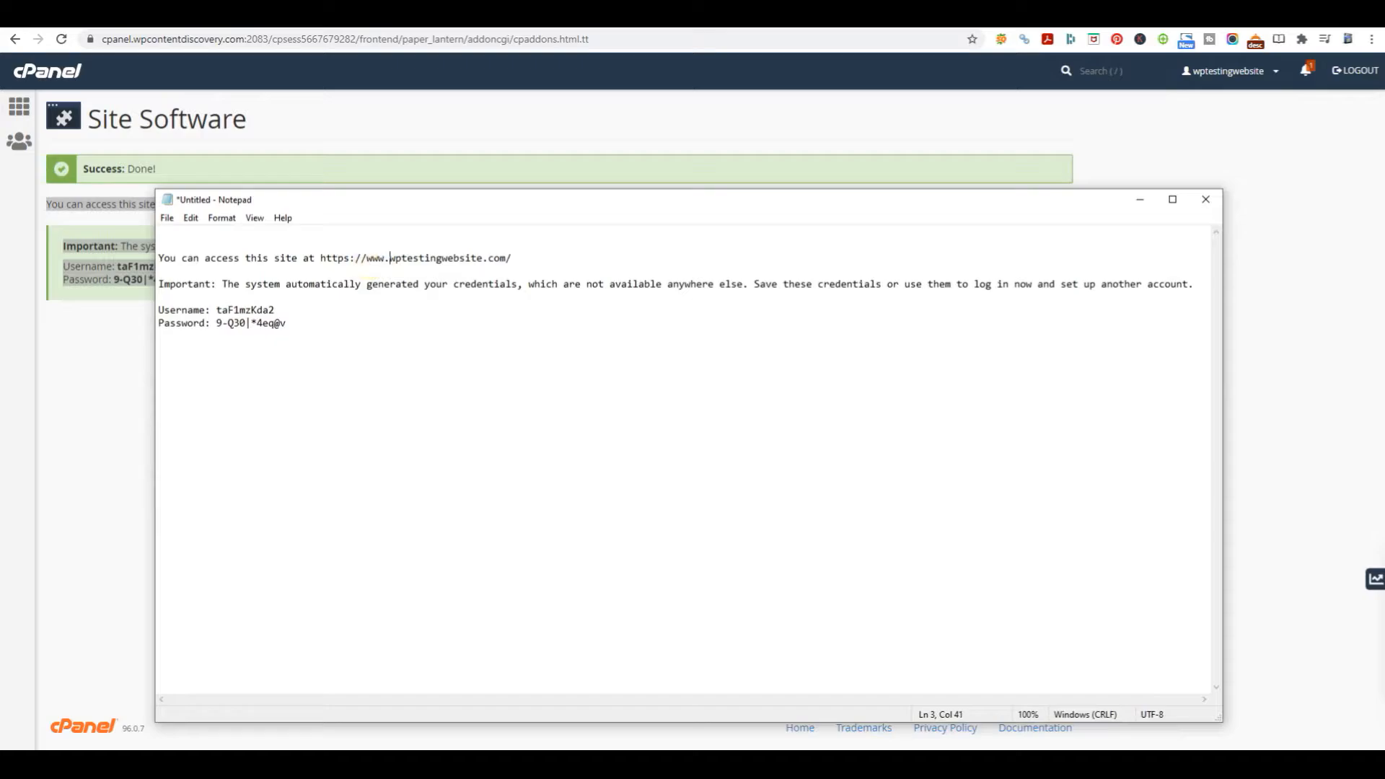
left_click(539, 254)
type("wp-admin")
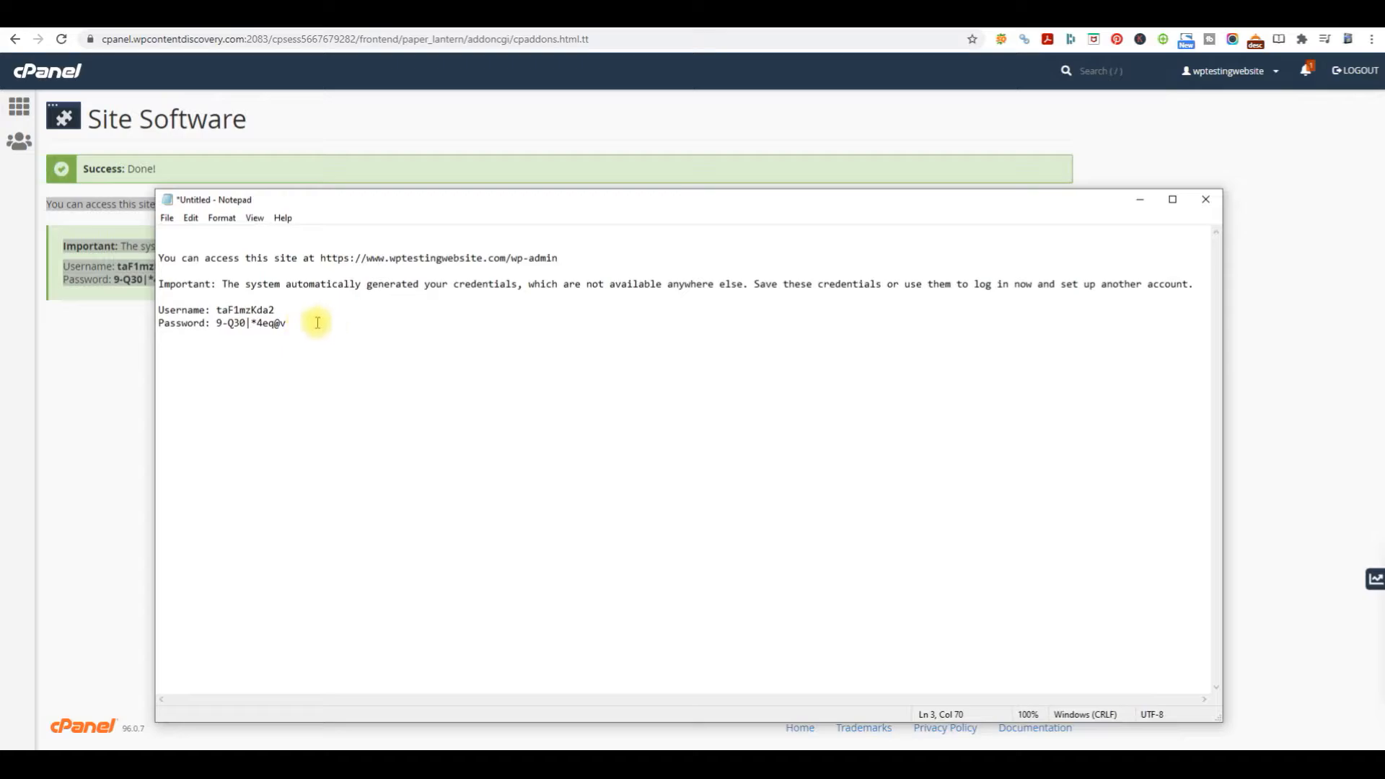
Copy the full wp-admin address from the note.
left_click(572, 257)
left_click_drag(558, 257, 319, 258)
right_click(321, 256)
left_click(358, 302)
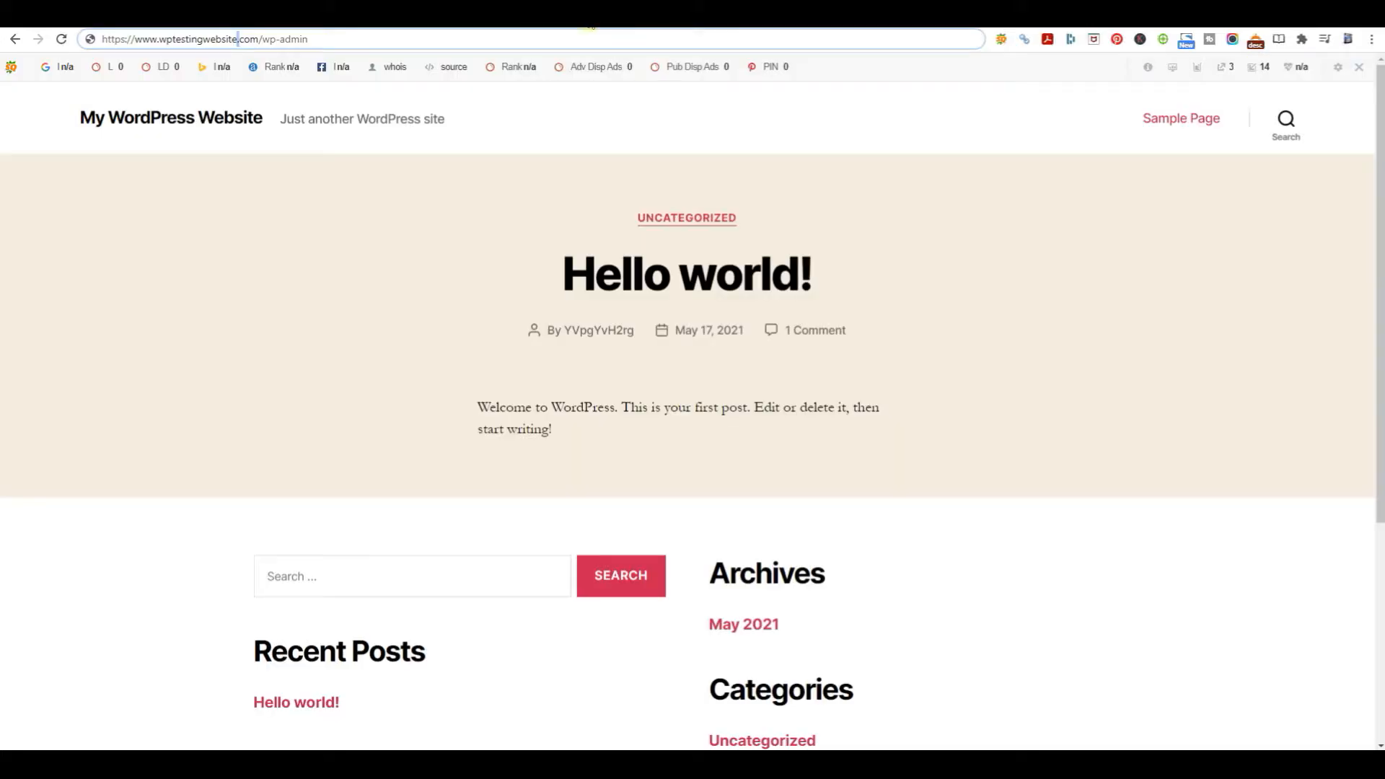
Try to load the copied wp-admin address in the browser.
left_click(458, 37)
right_click(462, 37)
left_click(511, 132)
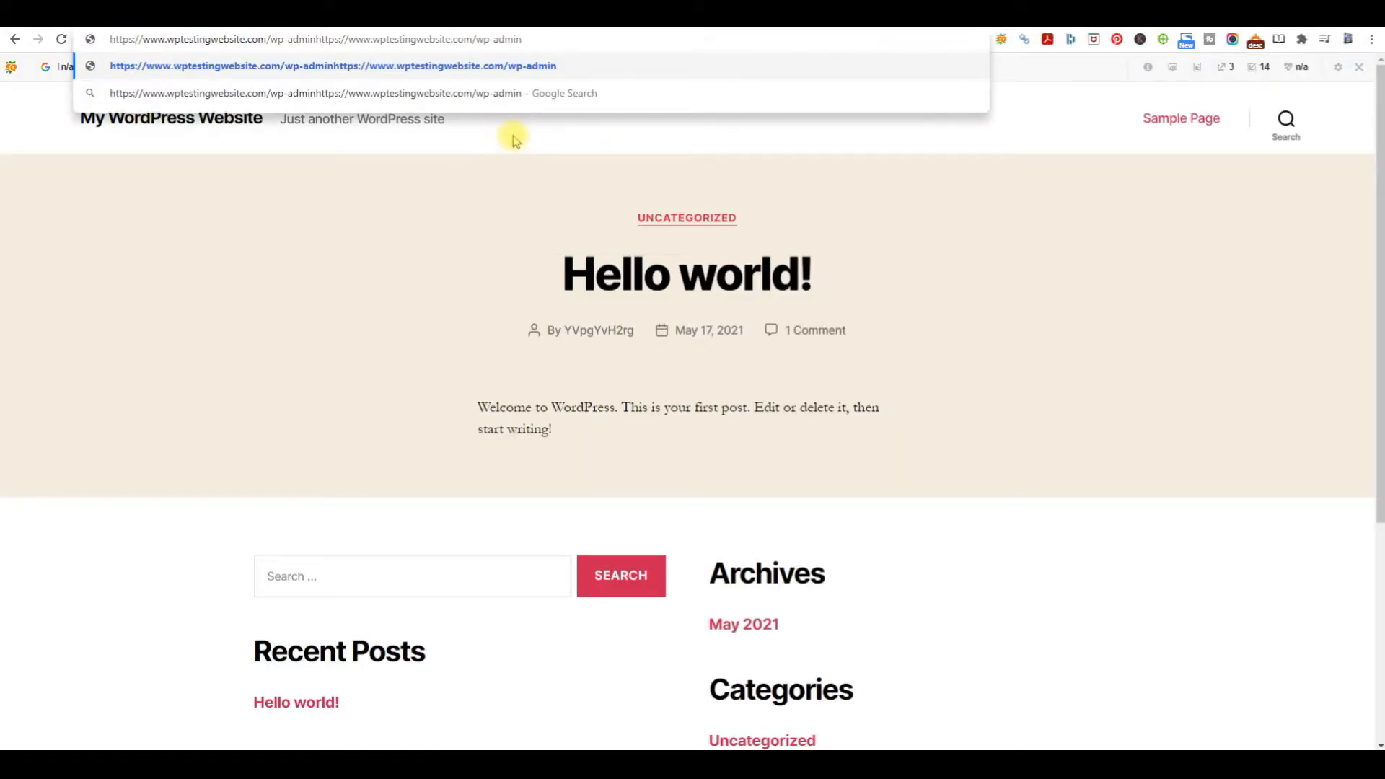
key("Return")
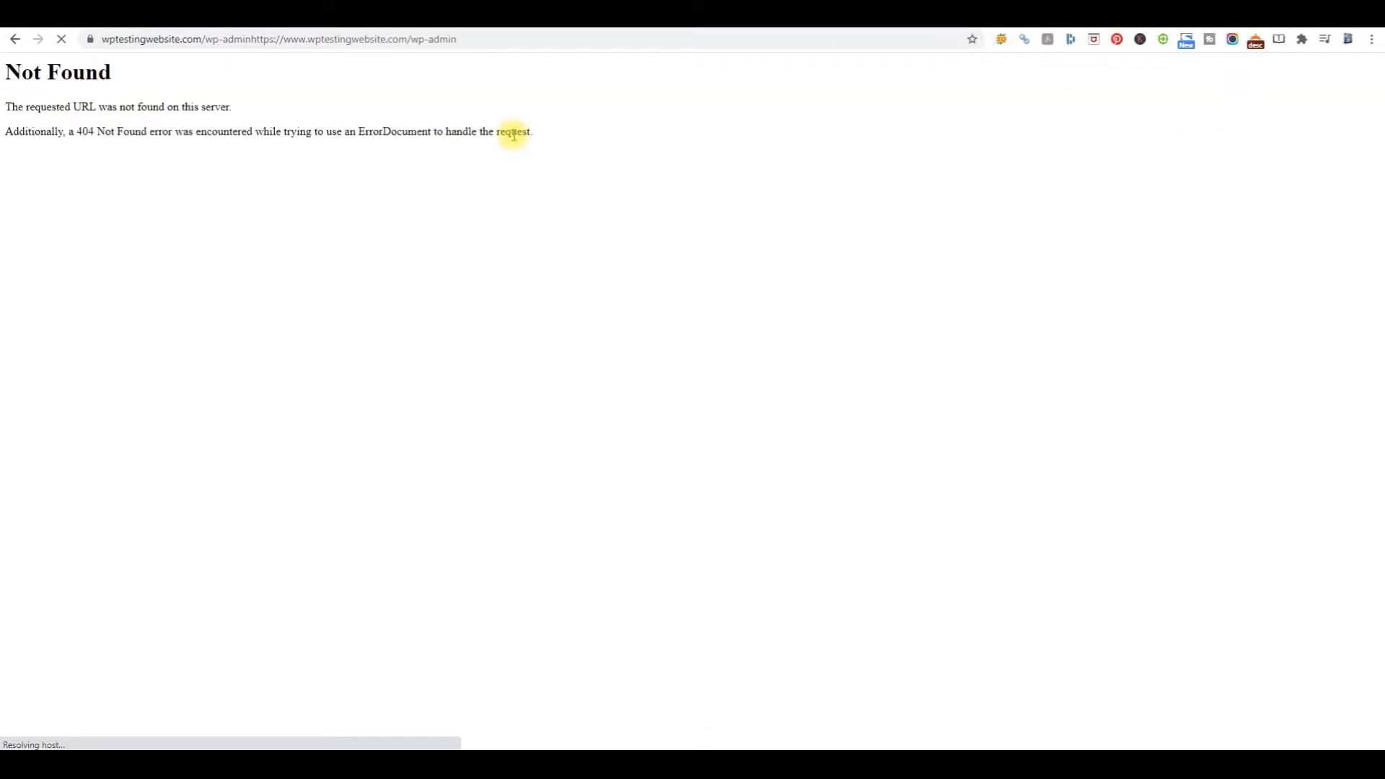
left_click(393, 39)
right_click(392, 39)
left_click(433, 114)
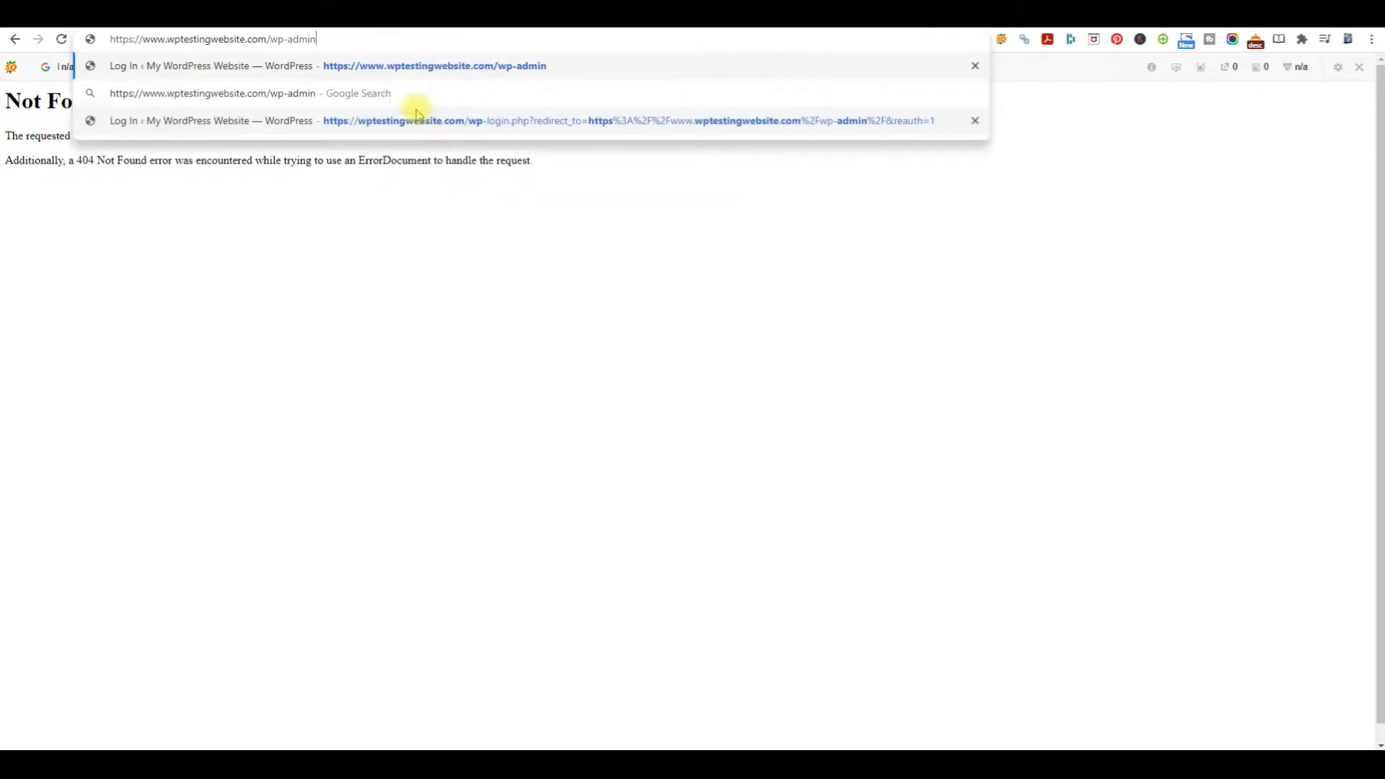
left_click(772, 65)
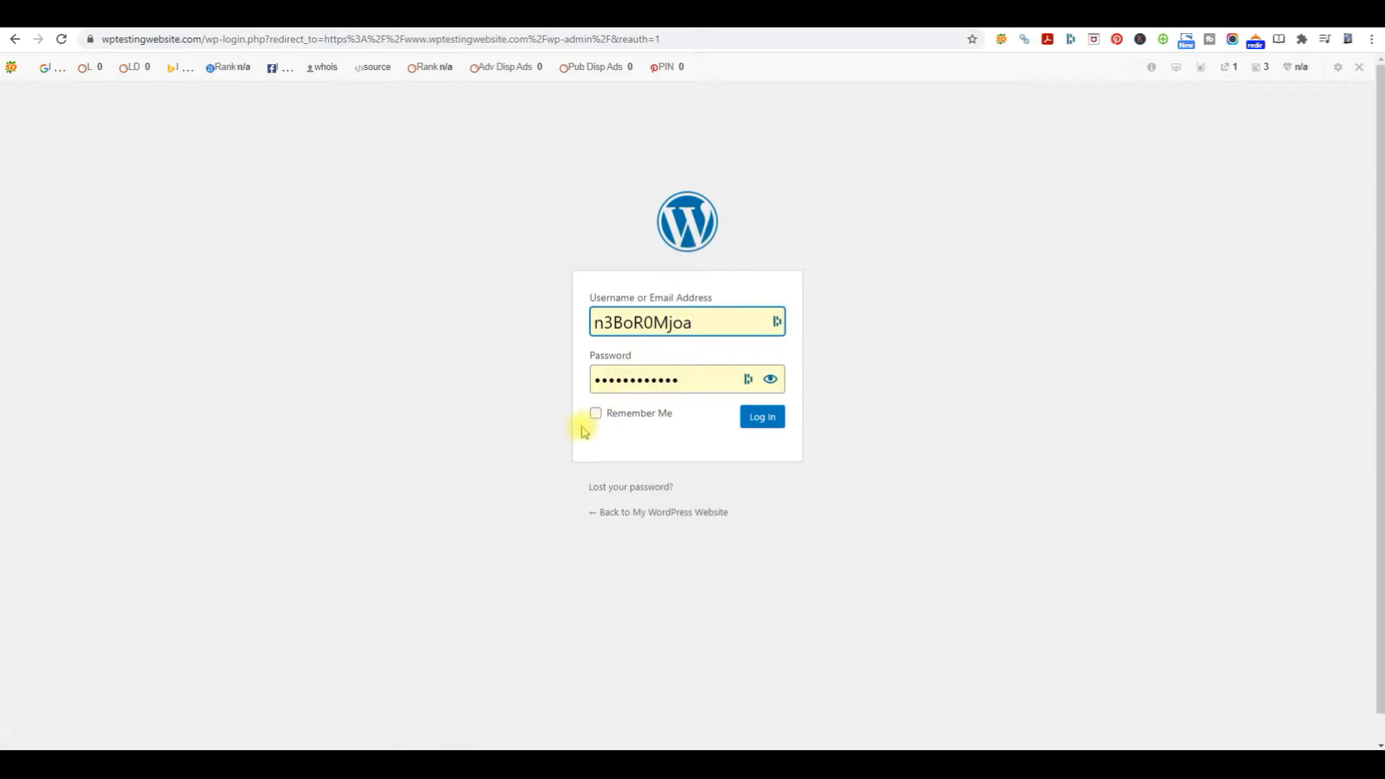
Copy the generated username from the Notepad note and replace the prefilled username in the WordPress login form with it.
left_click(1140, 764)
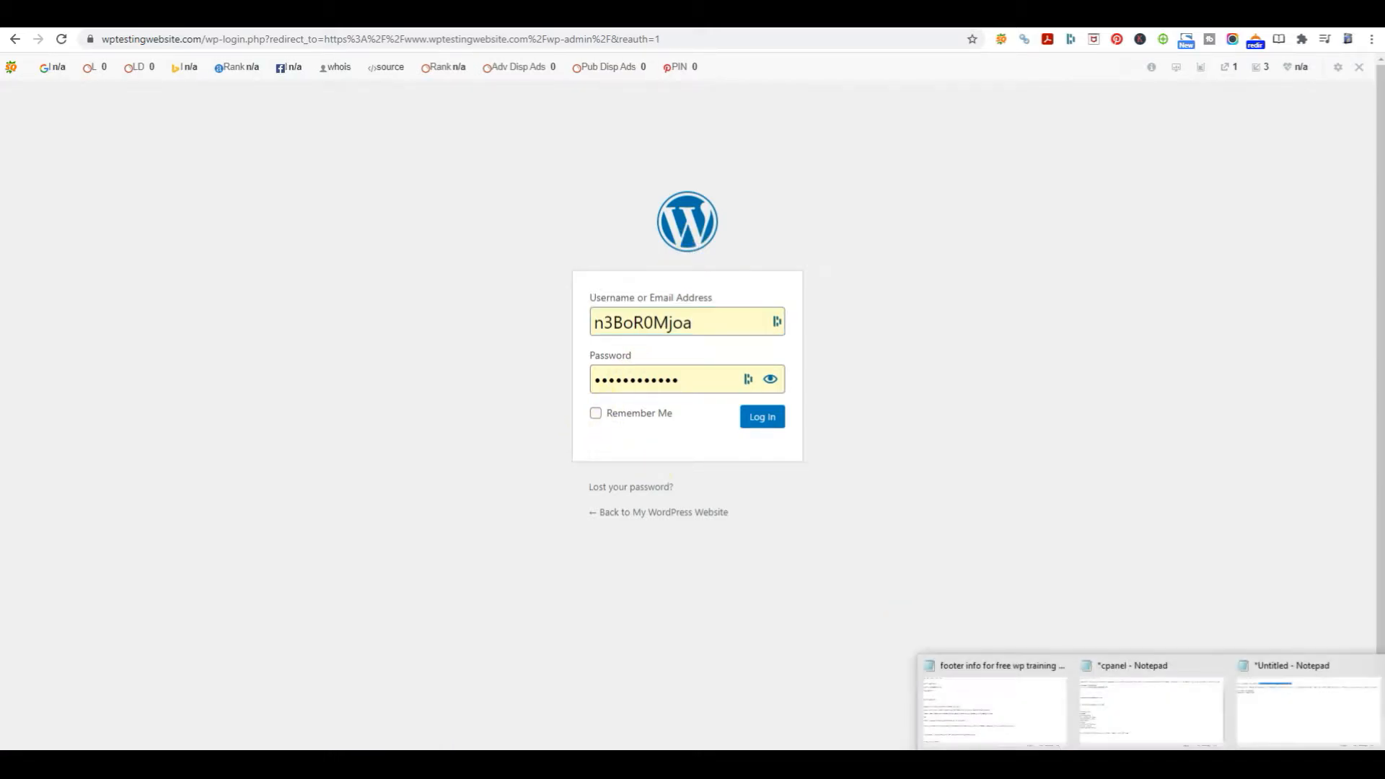
left_click(1269, 714)
double_click(242, 310)
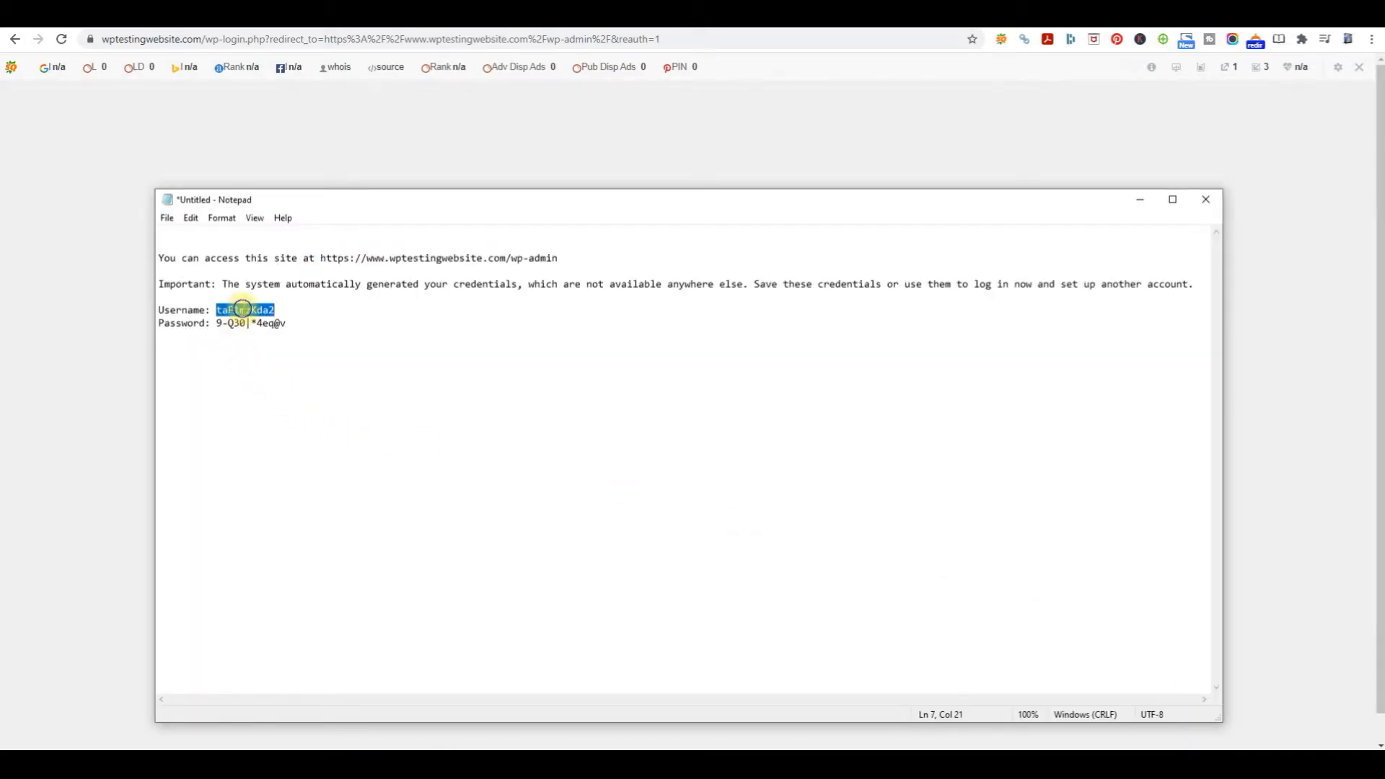
right_click(243, 310)
left_click(292, 340)
key("alt+Tab")
left_click(626, 320)
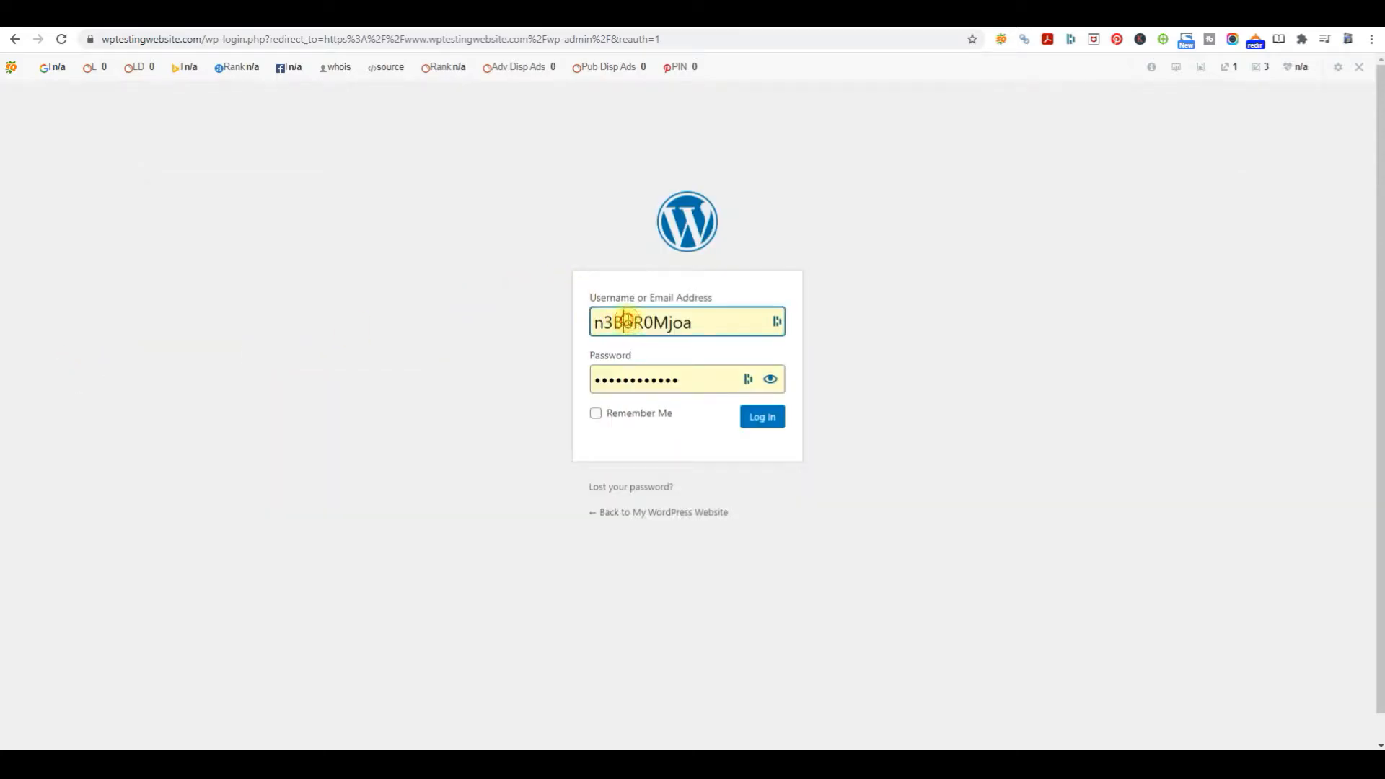
double_click(626, 319)
right_click(626, 320)
left_click(665, 384)
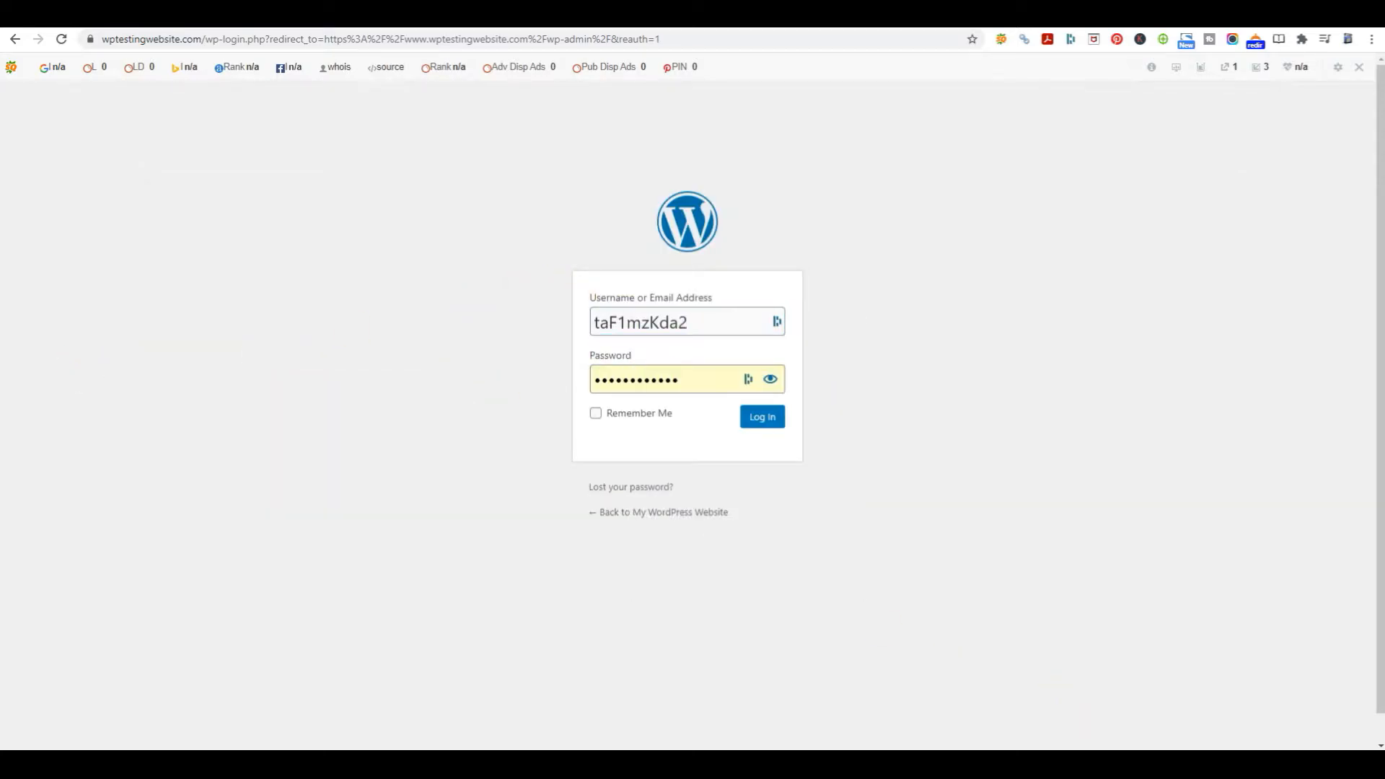
Copy the generated password from the note into the login form's password field and log in with Remember Me enabled.
left_click(1291, 711)
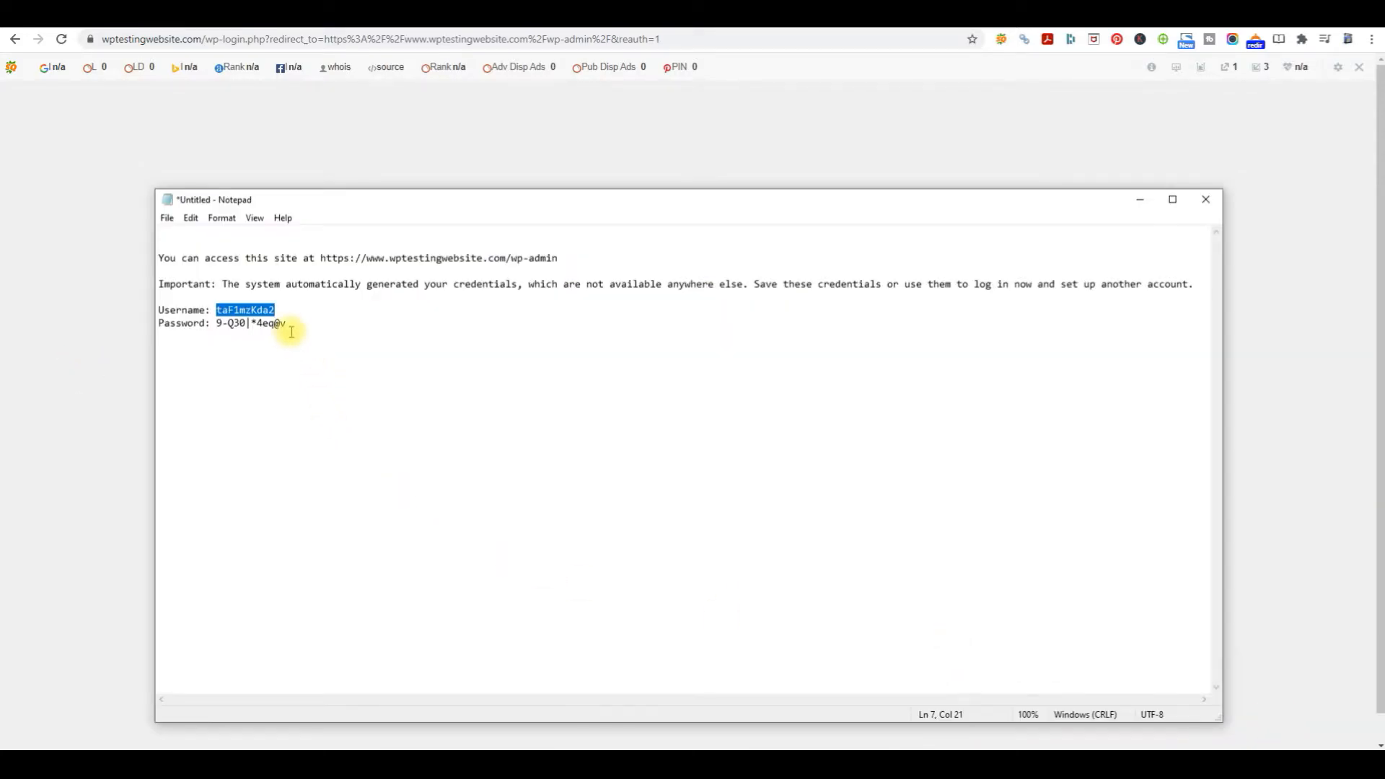
left_click(243, 328)
left_click_drag(287, 325, 218, 325)
right_click(222, 326)
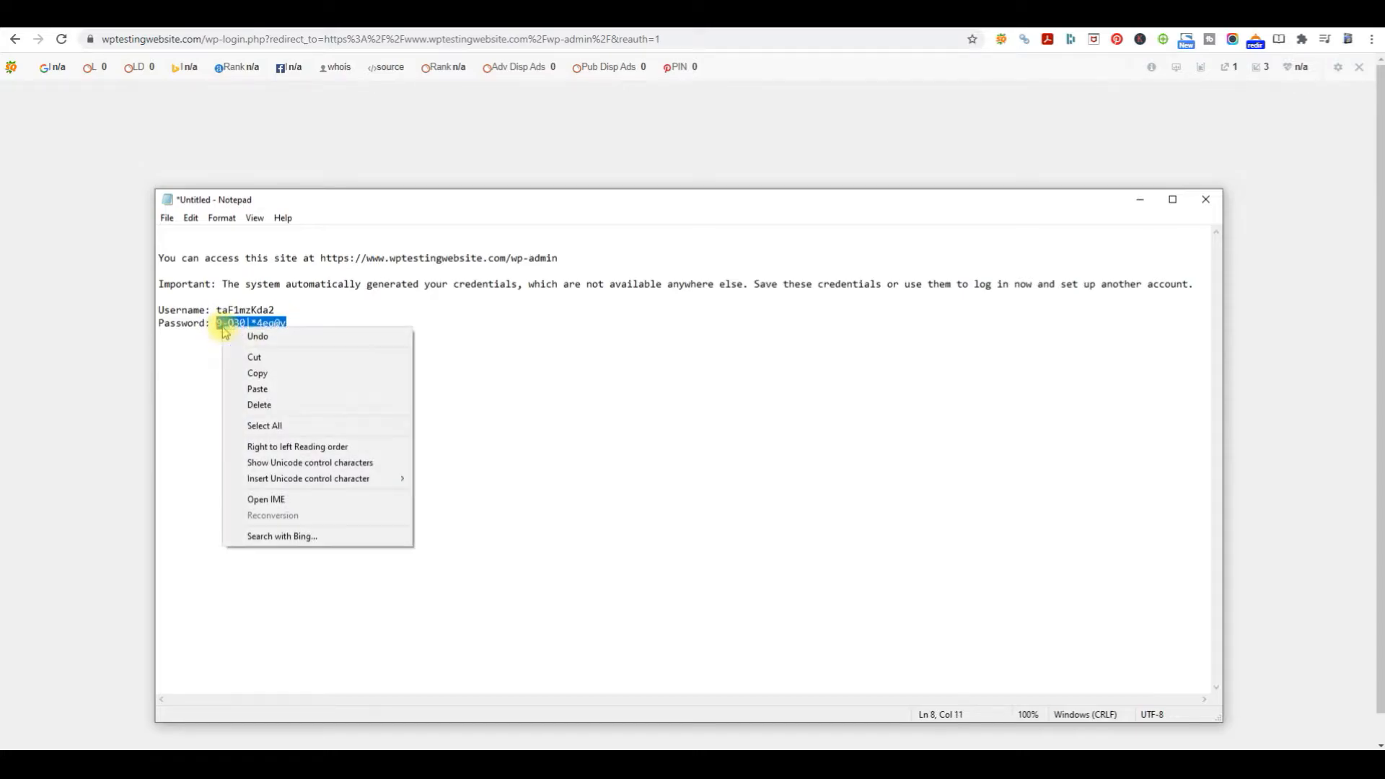
left_click(276, 371)
left_click(87, 382)
right_click(626, 378)
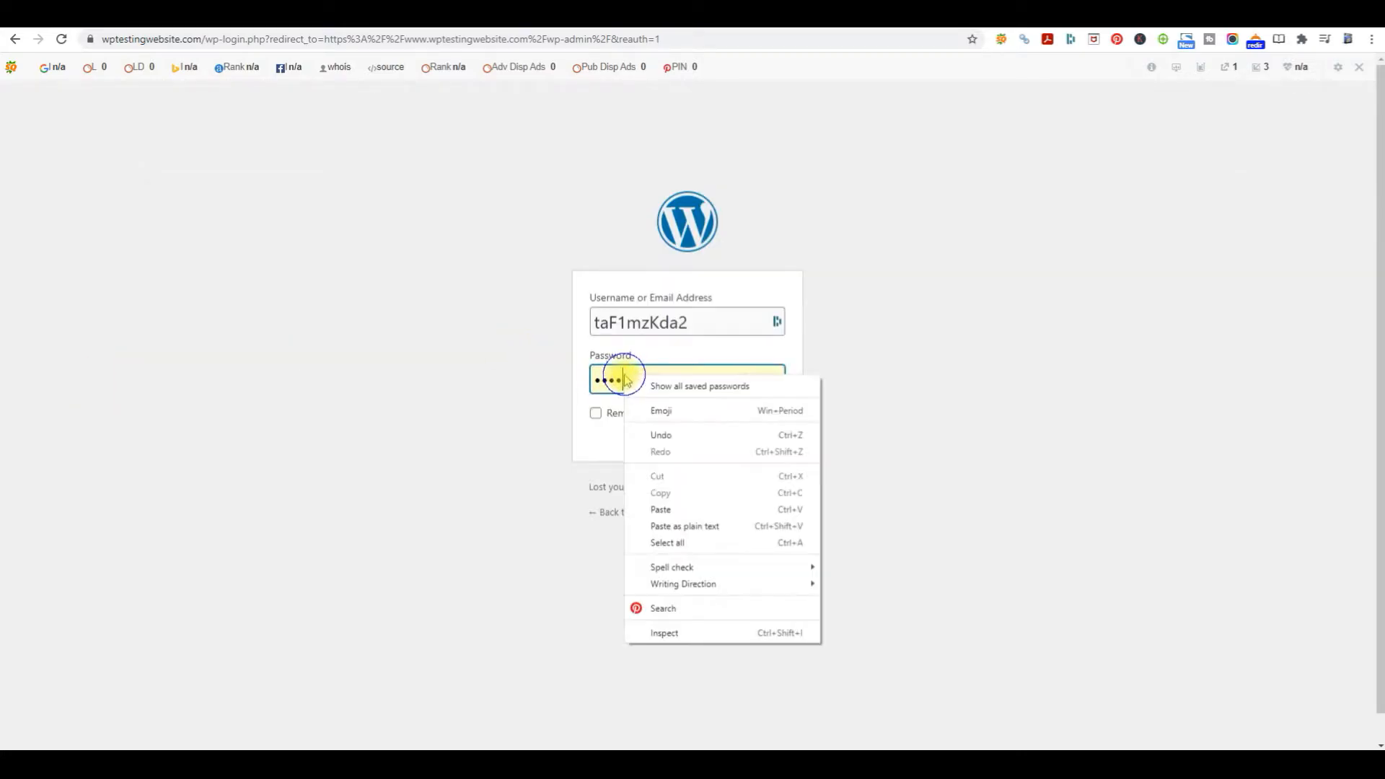
double_click(617, 381)
right_click(617, 383)
left_click(665, 468)
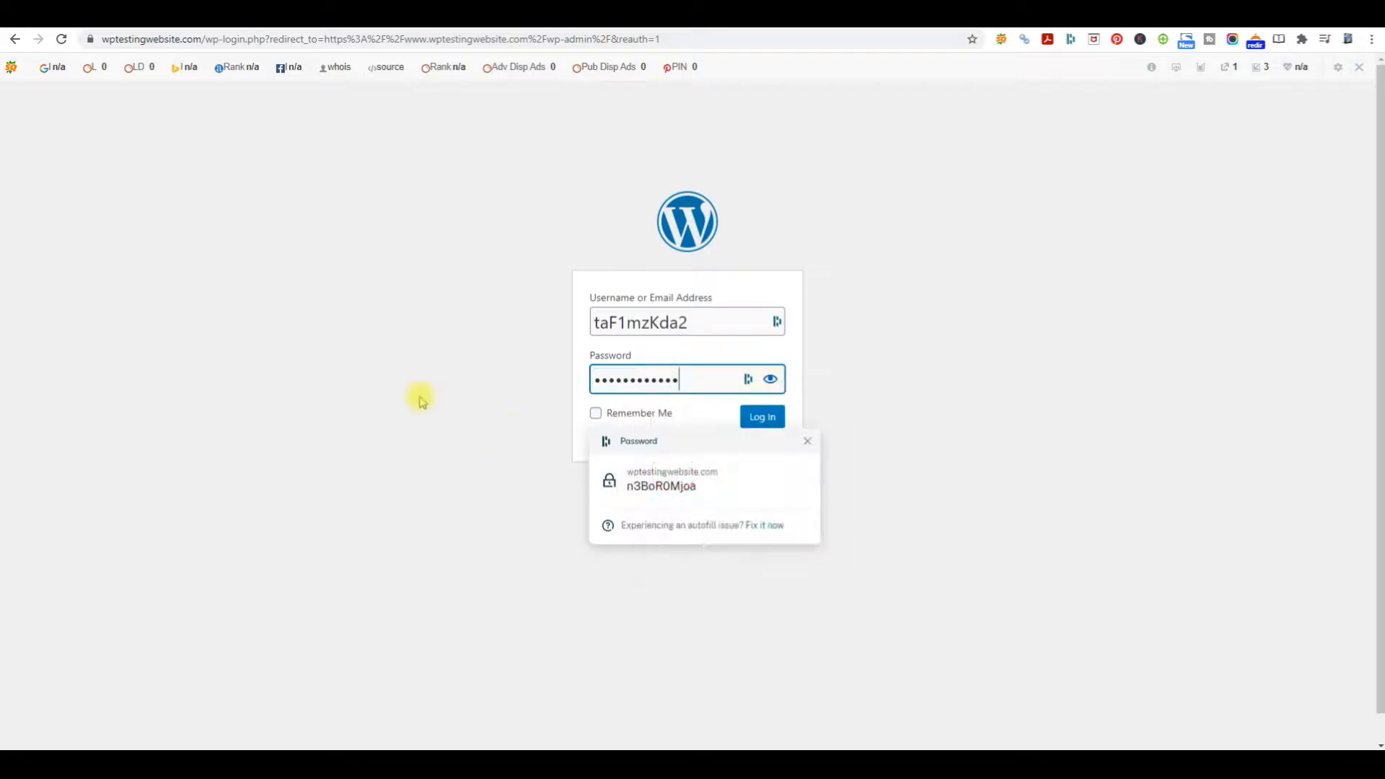
left_click(594, 413)
left_click(758, 417)
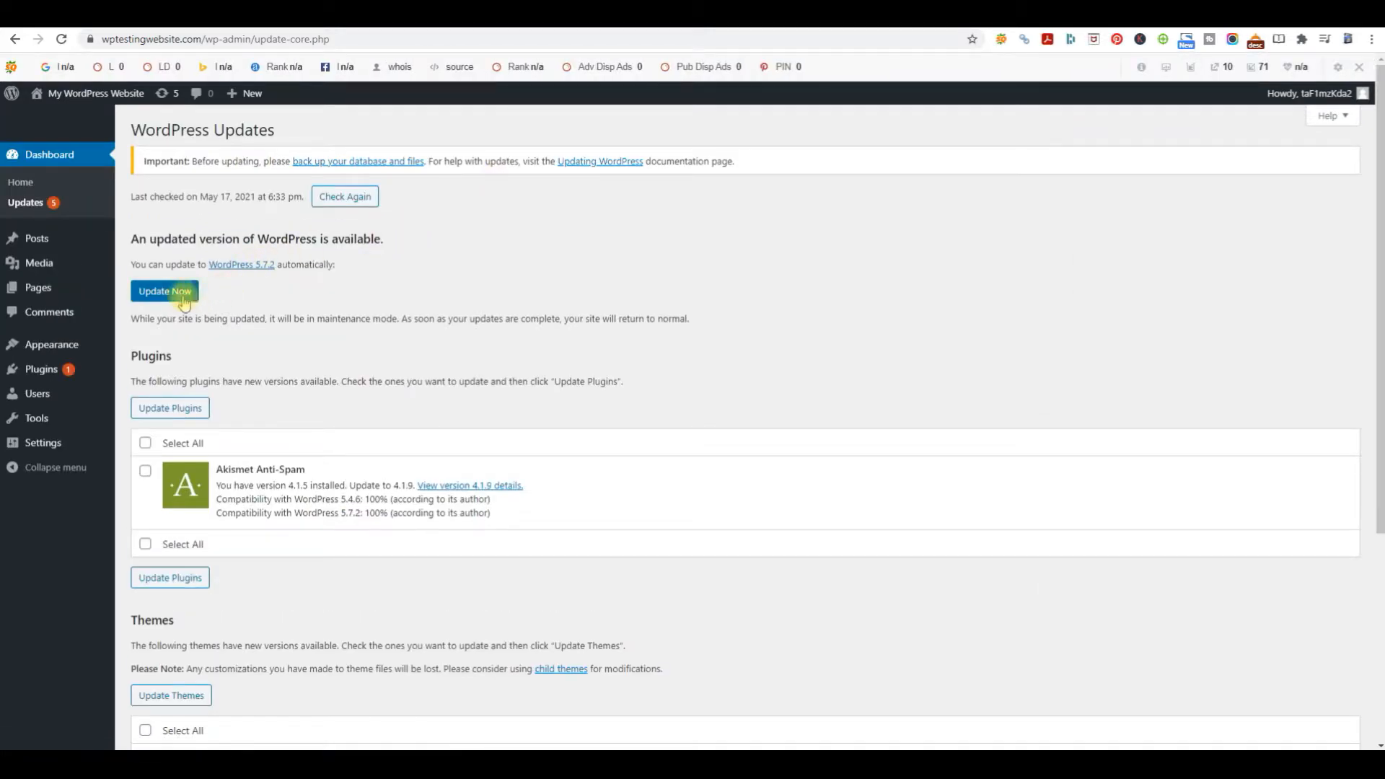
Update WordPress to version 5.7.2 and save the site login in Dashlane.
left_click(182, 292)
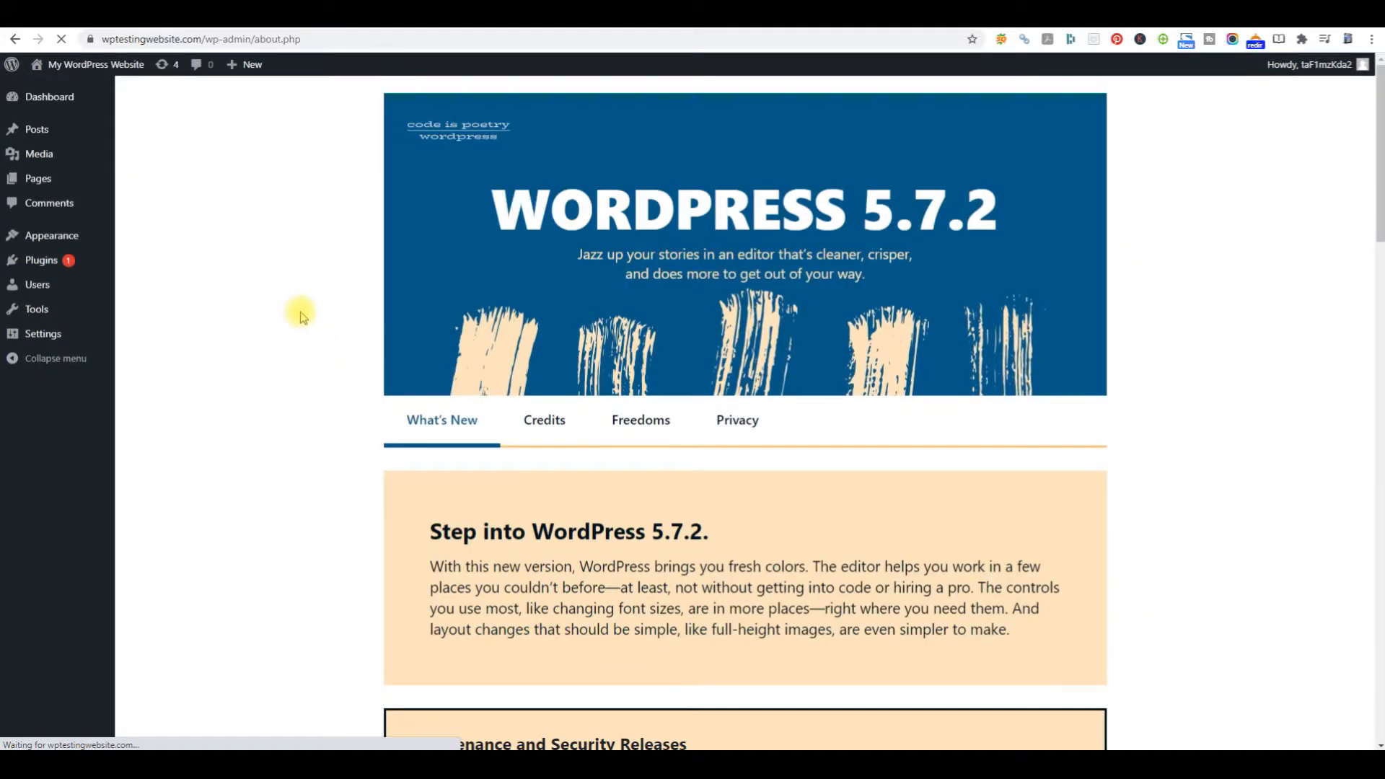
left_click(1285, 257)
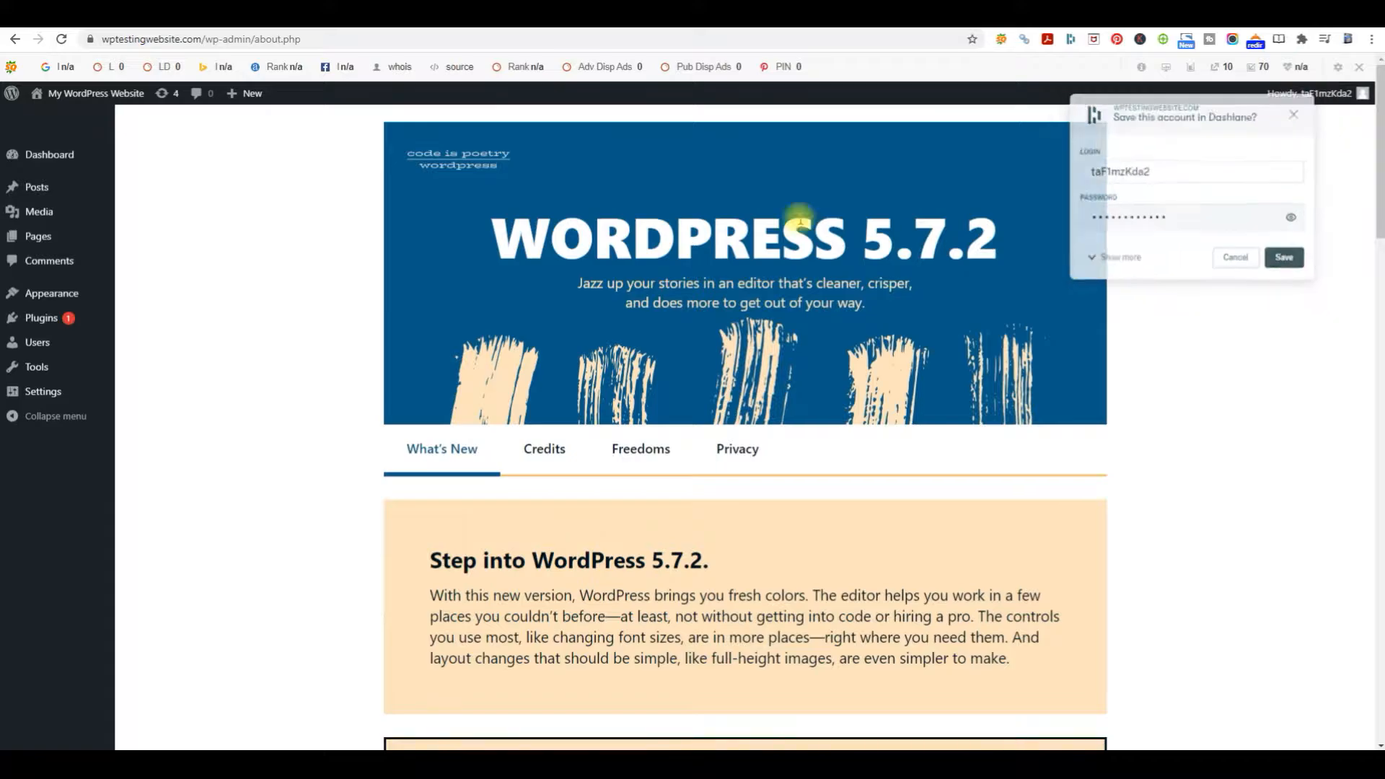
Update the Akismet Anti-Spam plugin from the WordPress Updates page.
mouse_move(54, 160)
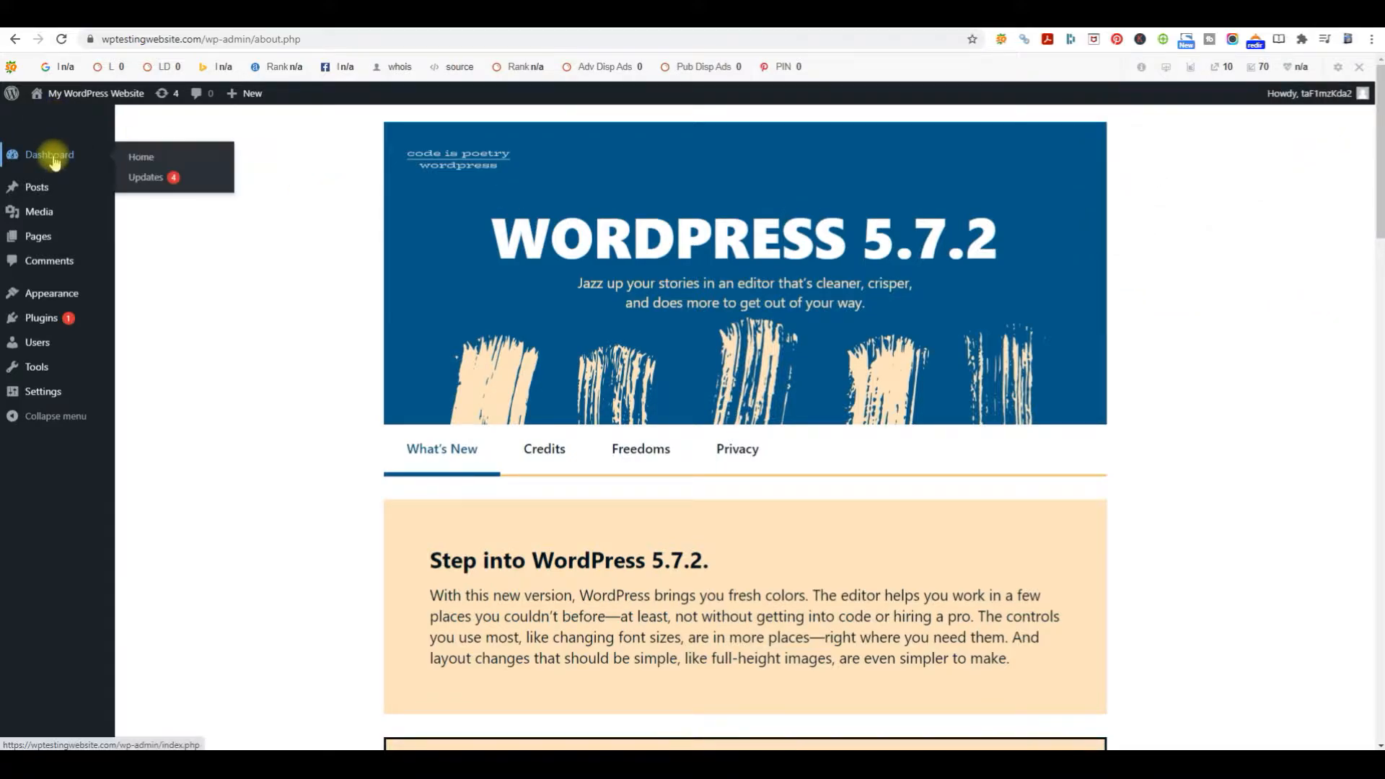
left_click(150, 177)
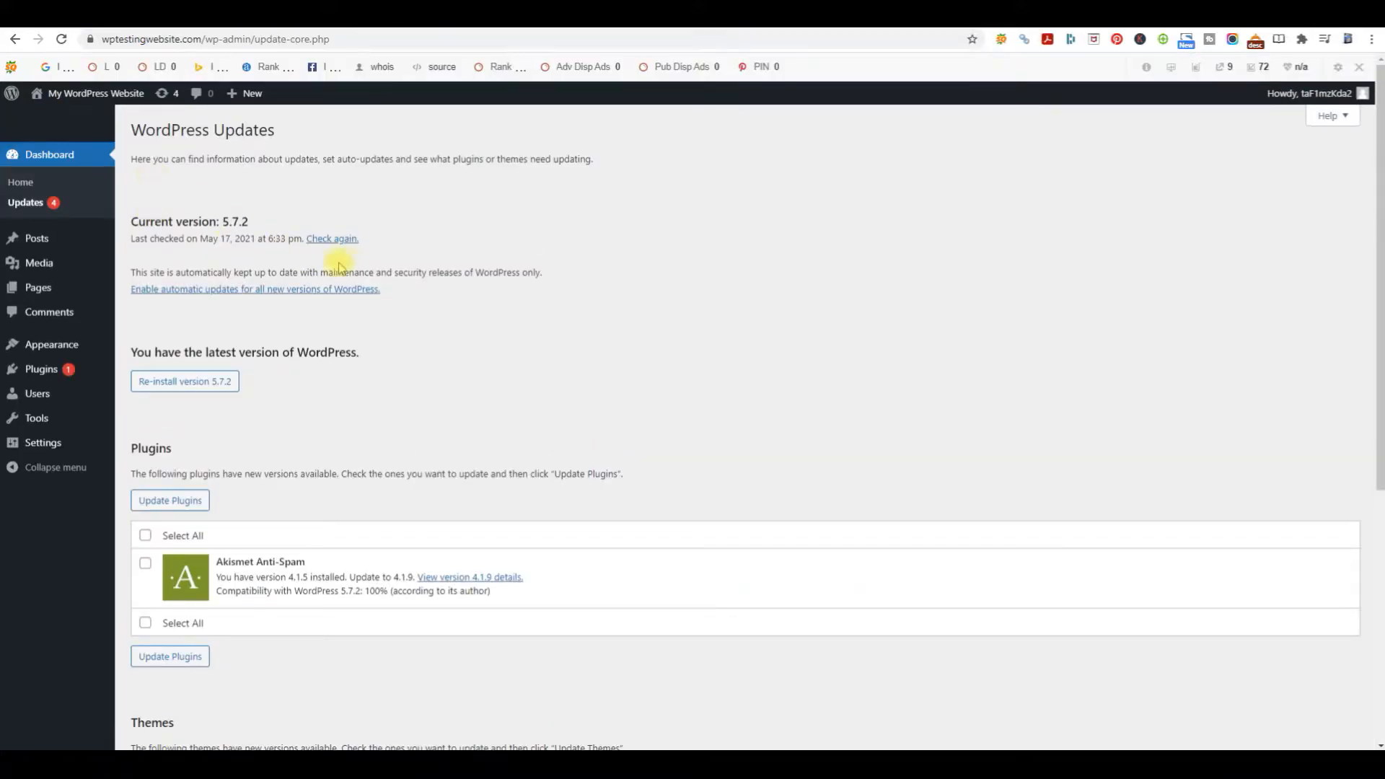
scroll(350, 272, "down", 5)
left_click(144, 176)
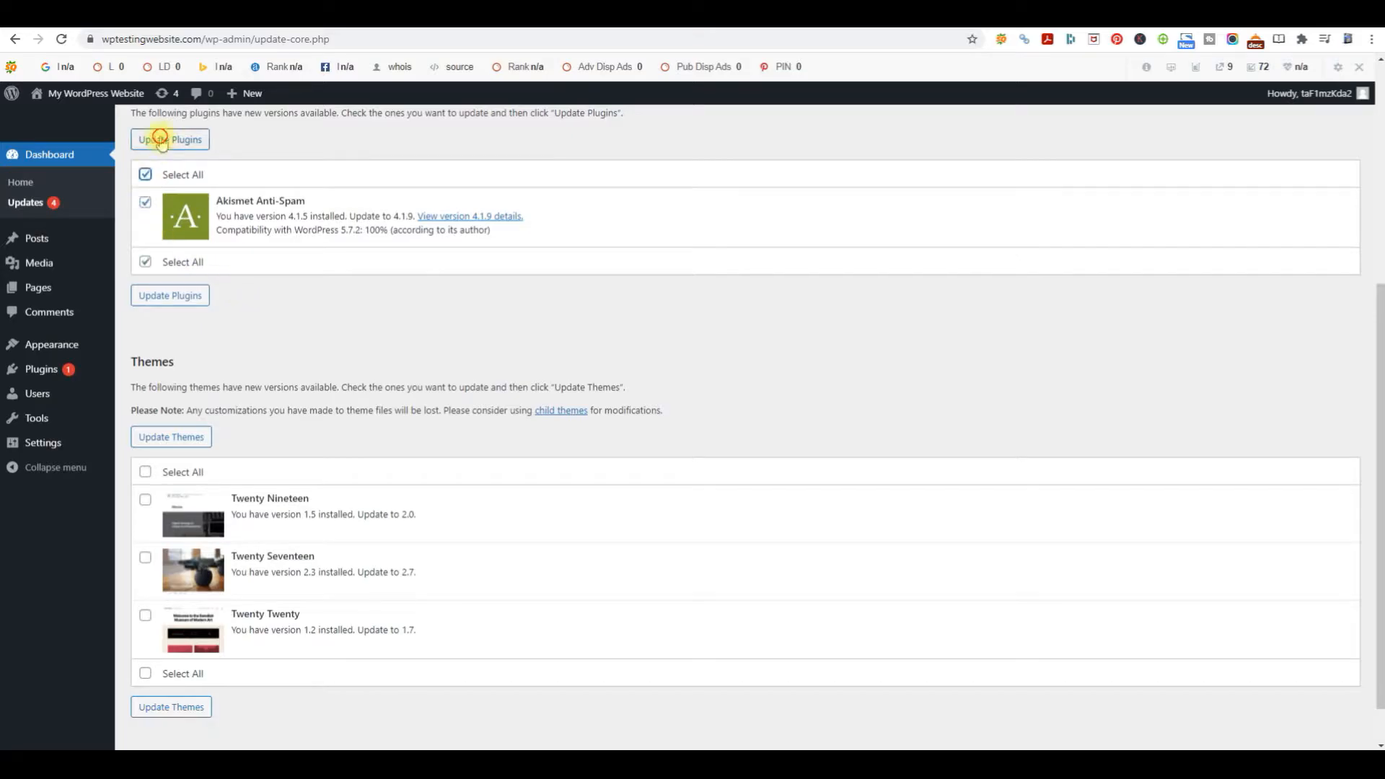
left_click(163, 140)
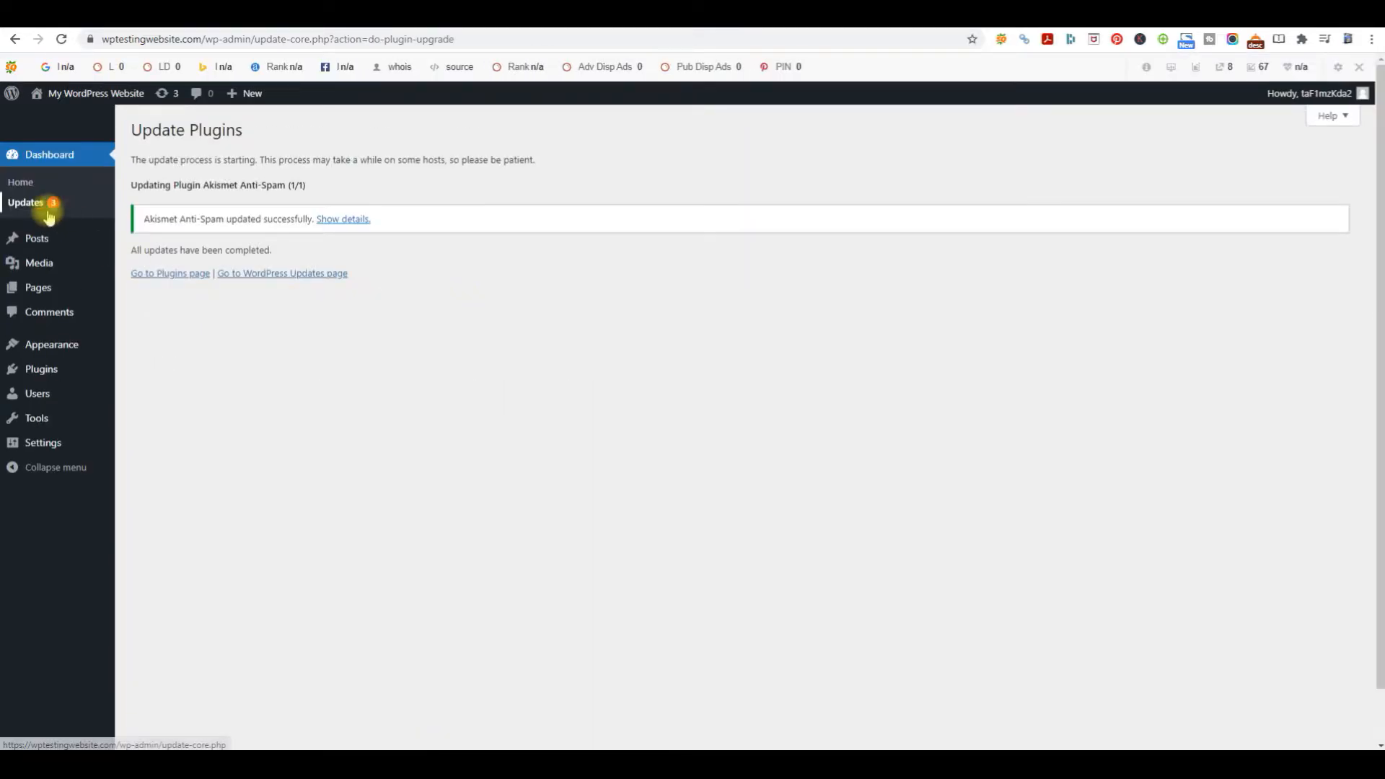
Update all outdated themes, Twenty Nineteen, Twenty Seventeen and Twenty Twenty, from the WordPress Updates page.
left_click(37, 203)
scroll(444, 325, "down", 3)
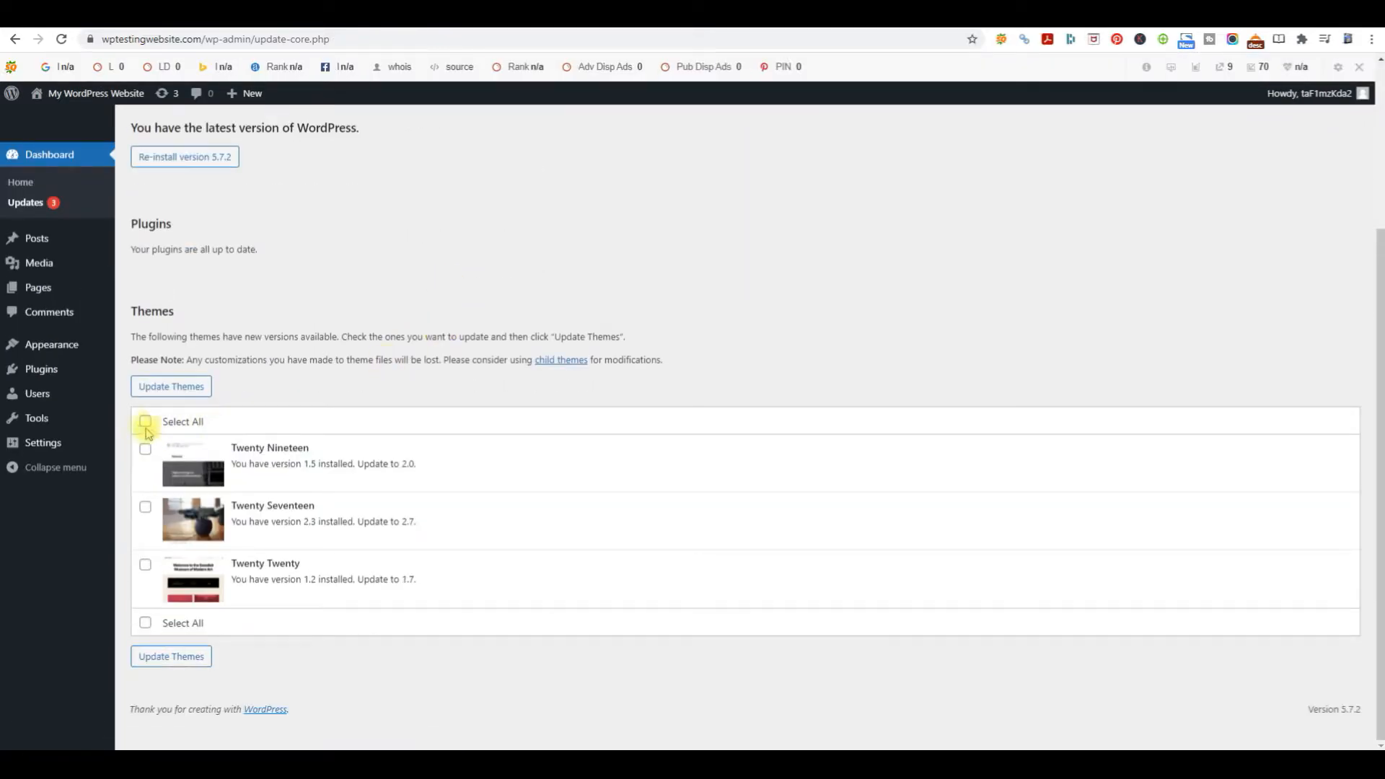
left_click(145, 422)
left_click(171, 386)
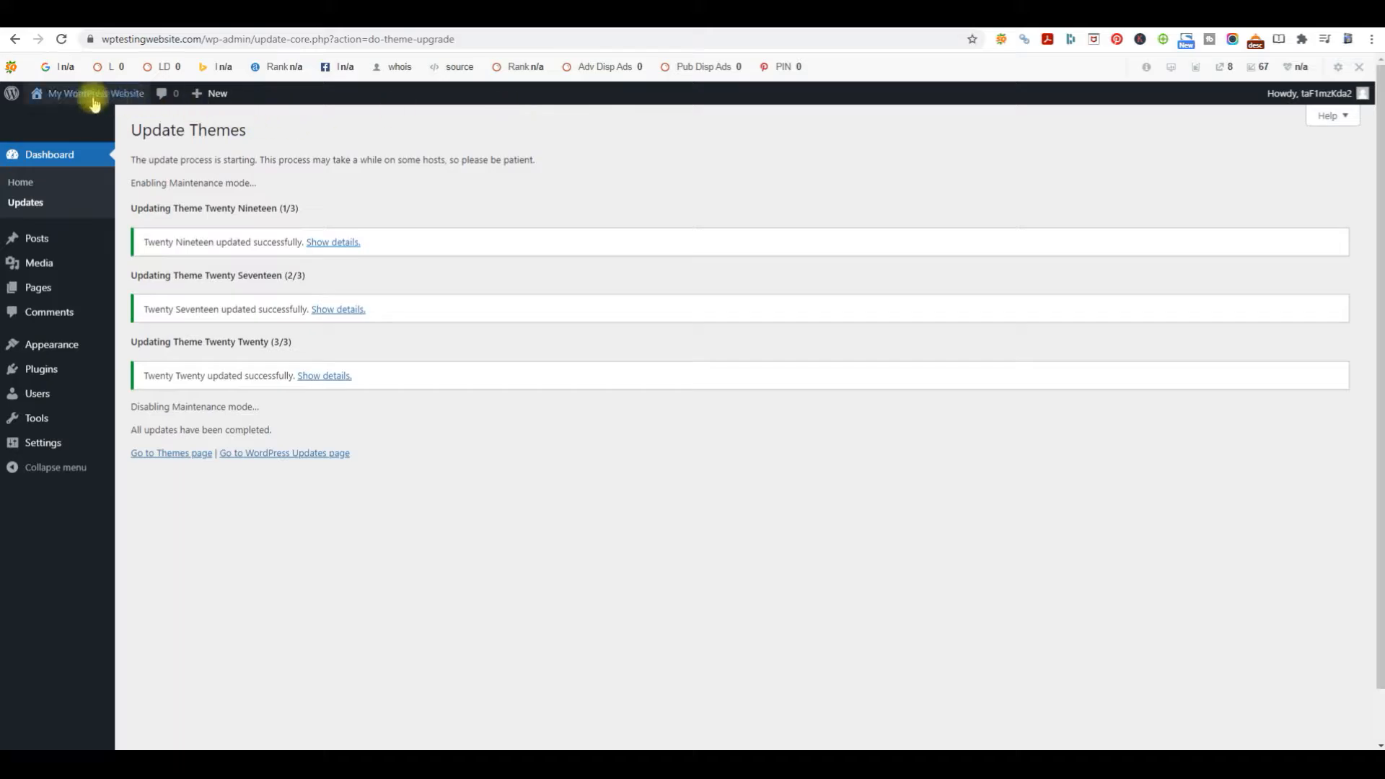
Open the live wptestingwebsite.com front page in a separate tab and examine its default content from header to footer.
mouse_move(88, 97)
right_click(66, 118)
left_click(89, 128)
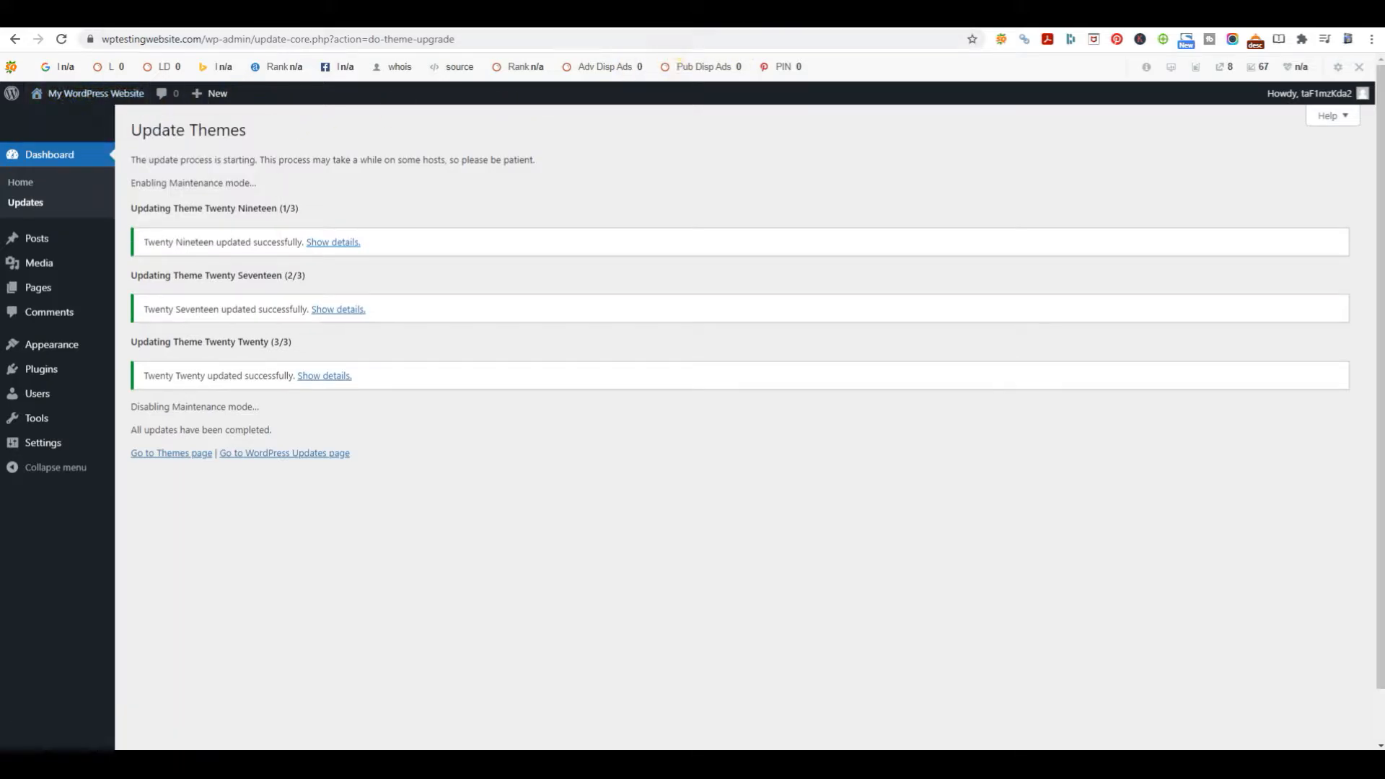
left_click(743, 16)
scroll(321, 390, "down", 3)
scroll(323, 389, "down", 3)
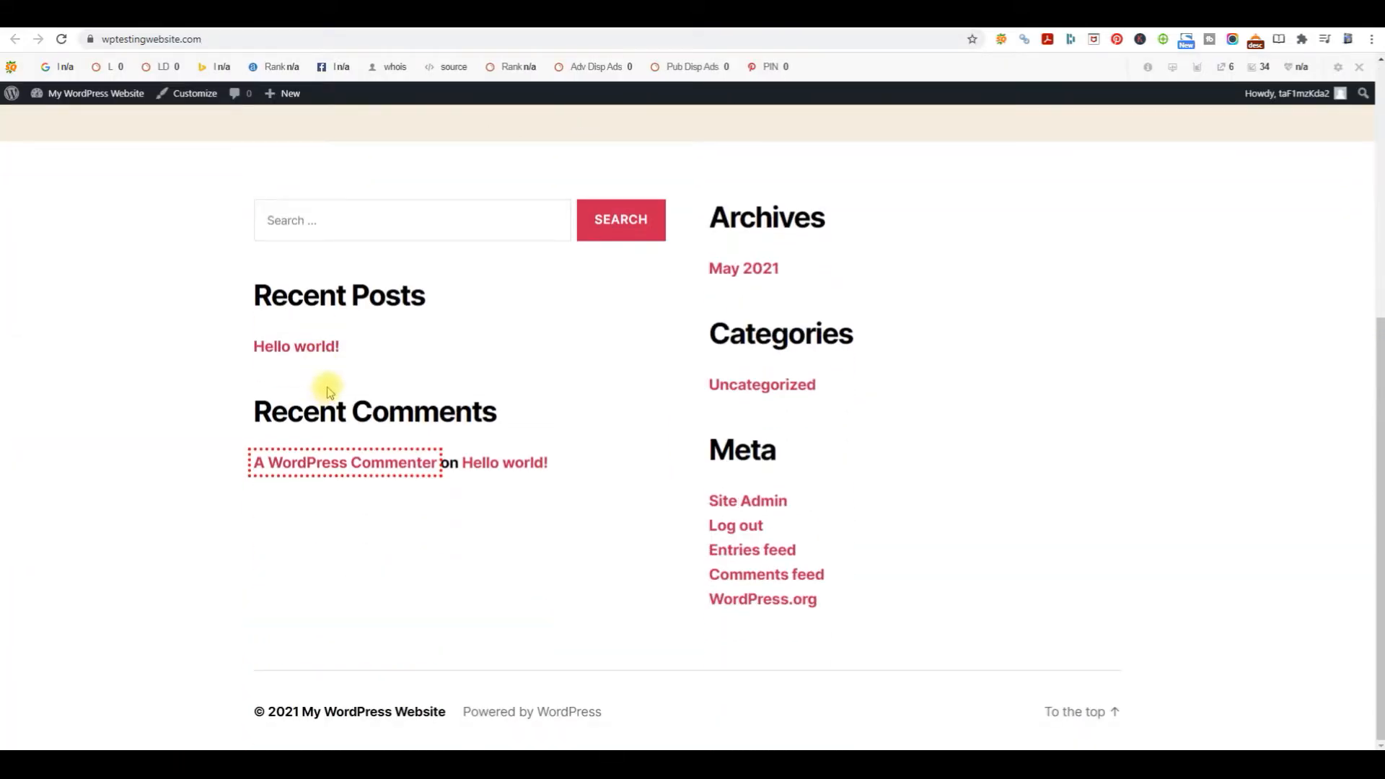
scroll(332, 396, "up", 6)
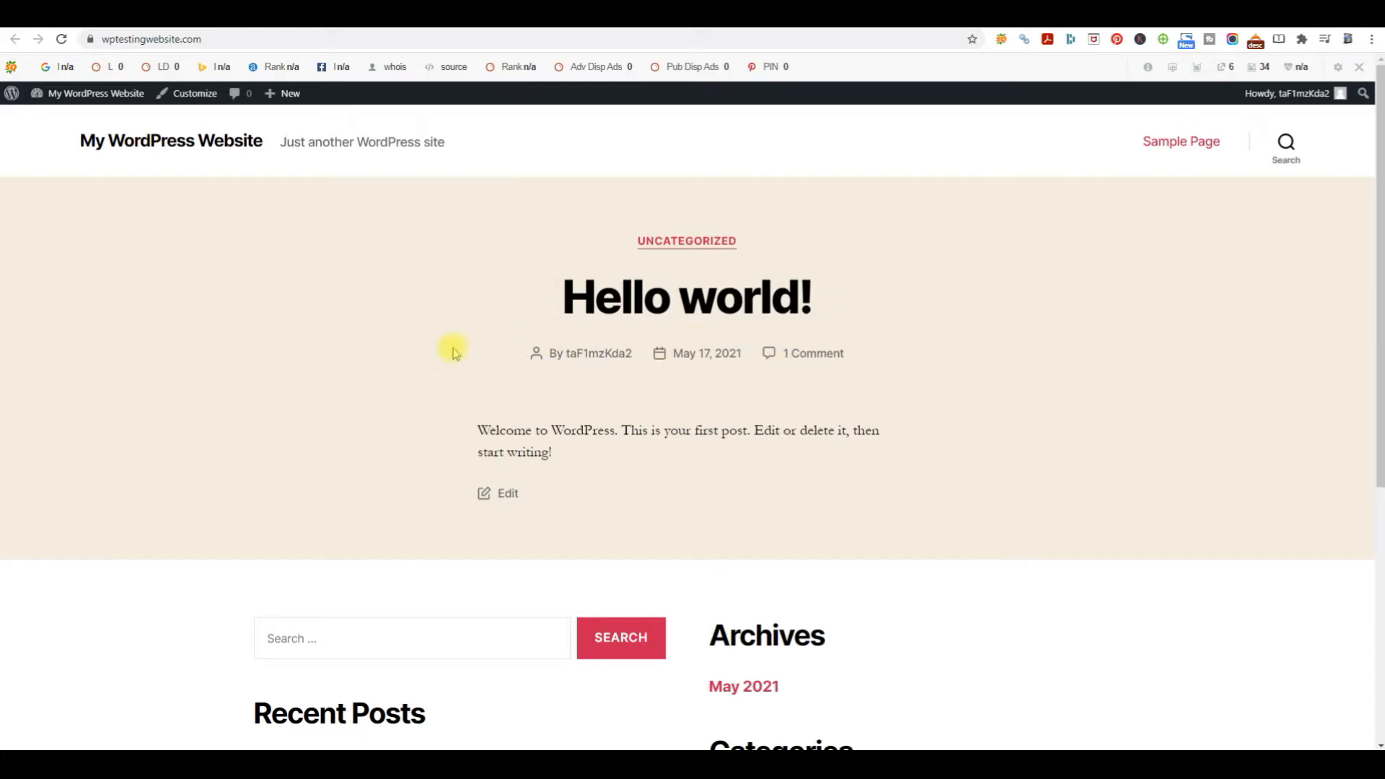
scroll(362, 343, "down", 6)
scroll(1352, 283, "up", 6)
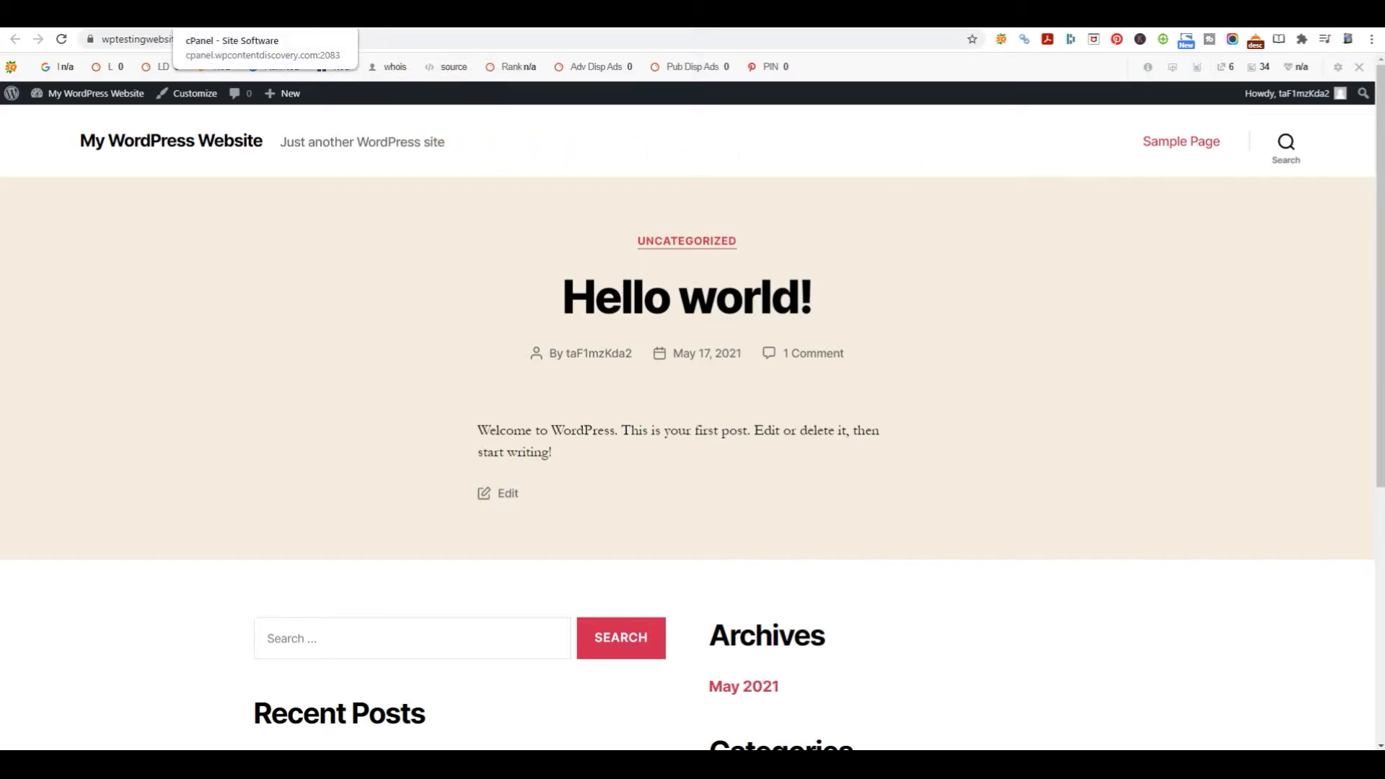
Return to cPanel and load the PHP settings for wptestingwebsite.com in the MultiPHP INI Editor.
left_click(238, 14)
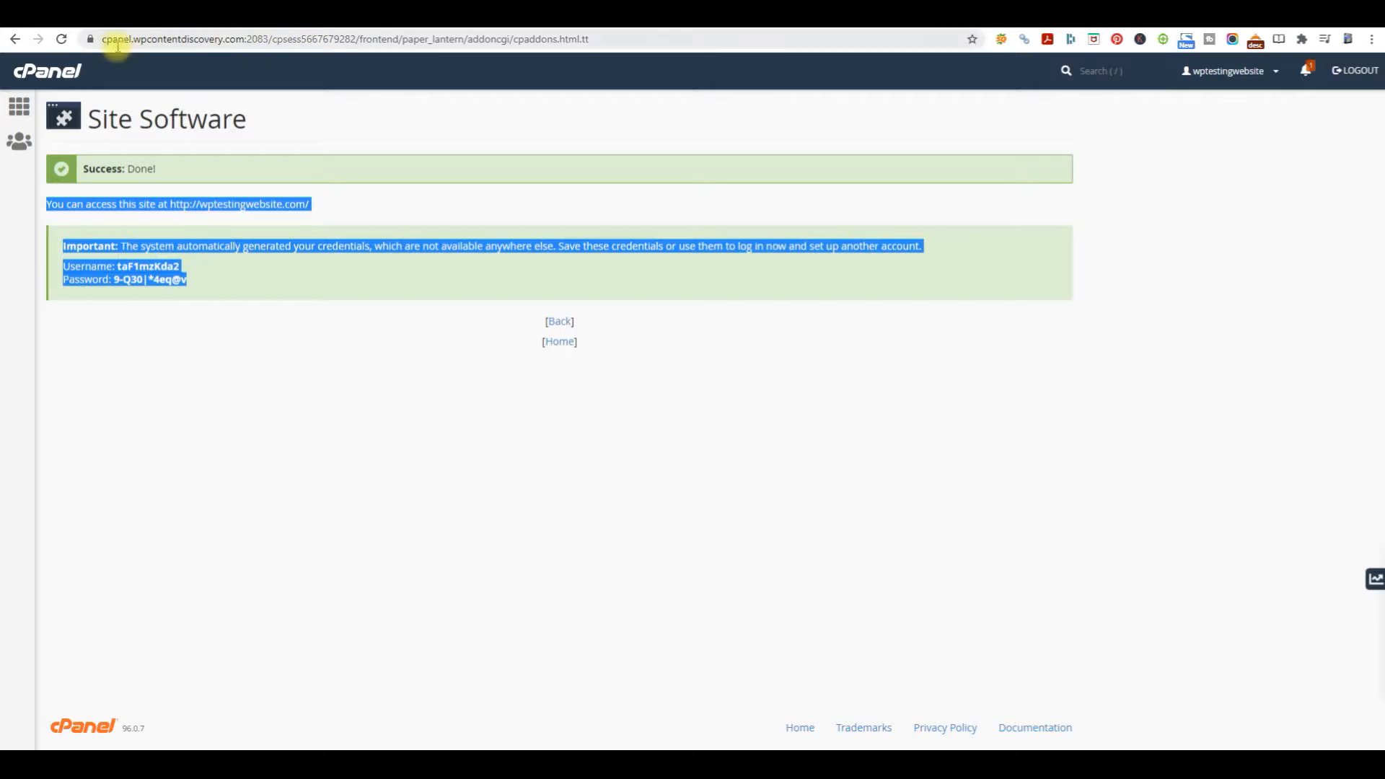
left_click(43, 72)
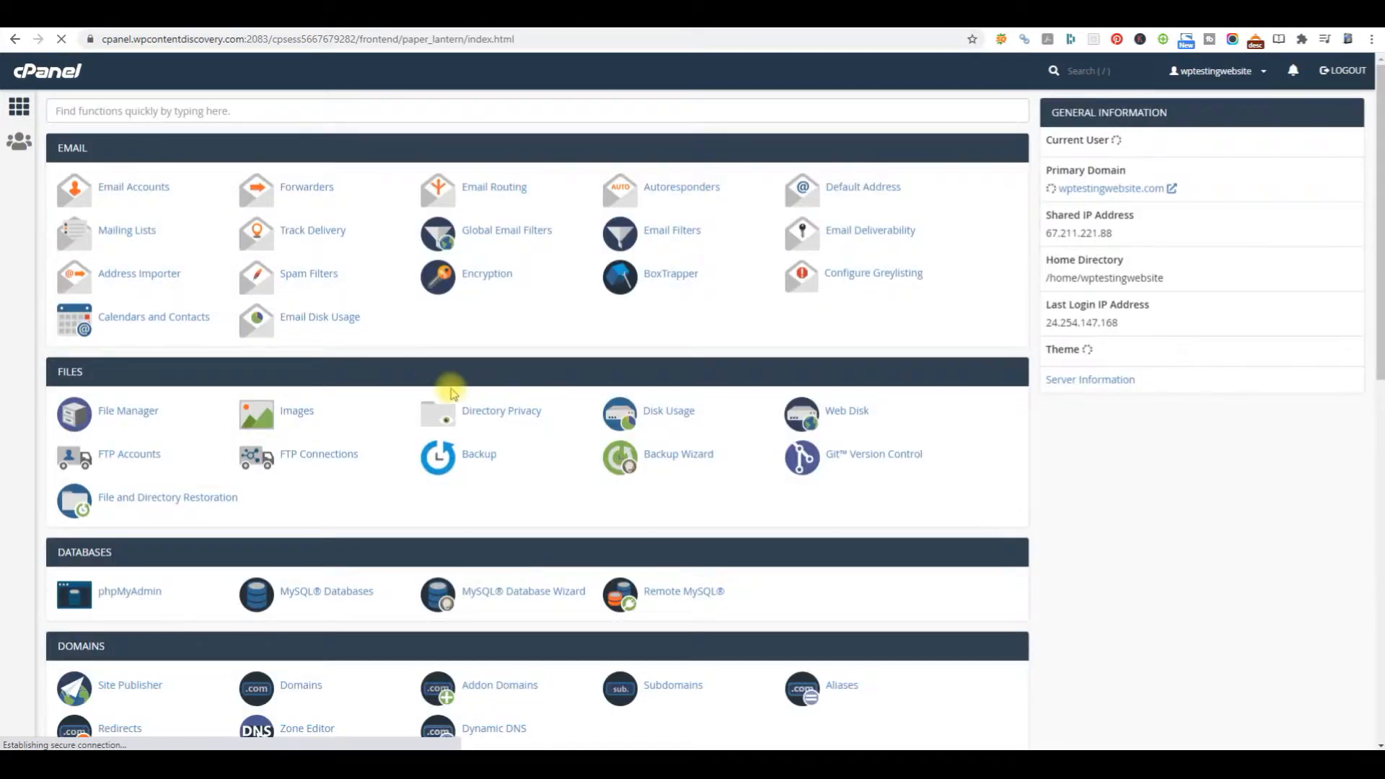
scroll(440, 393, "down", 4)
scroll(312, 422, "down", 3)
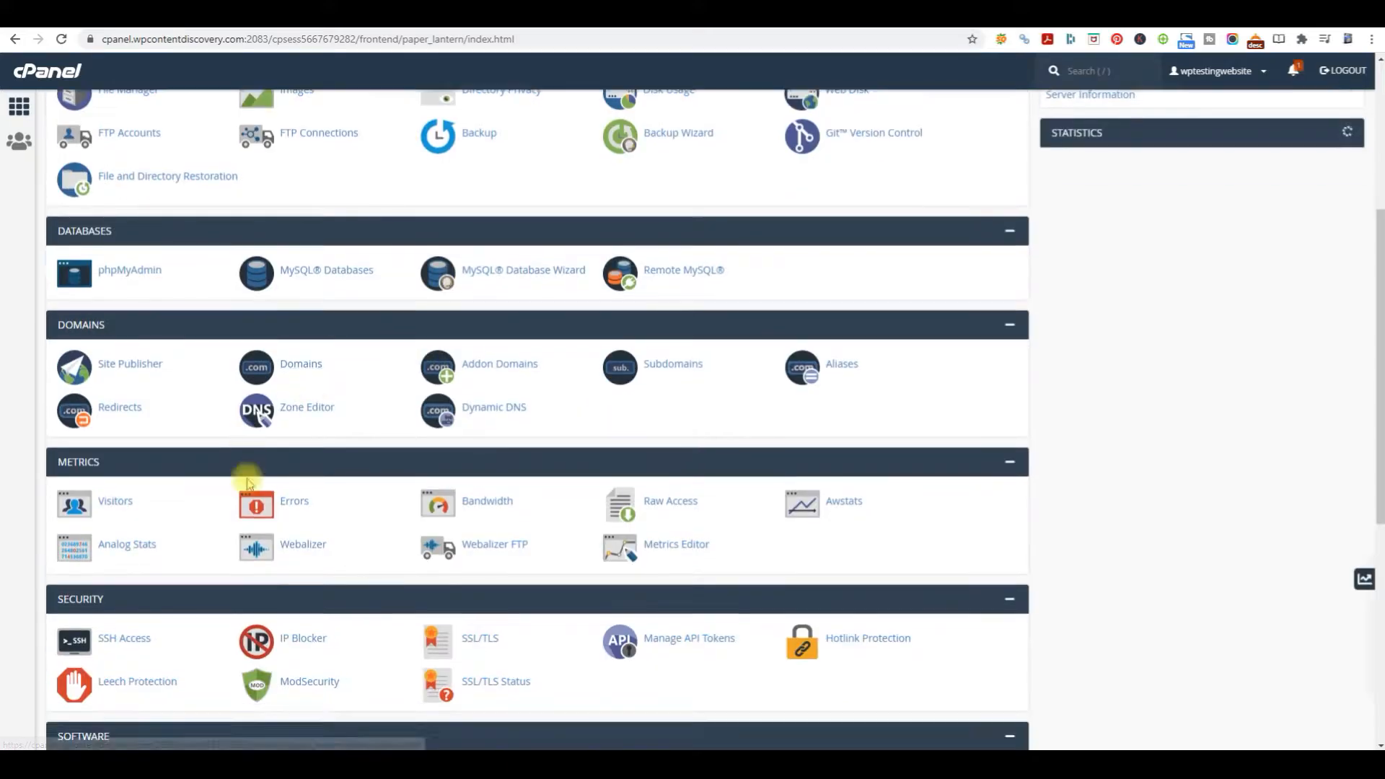
scroll(393, 566, "down", 1)
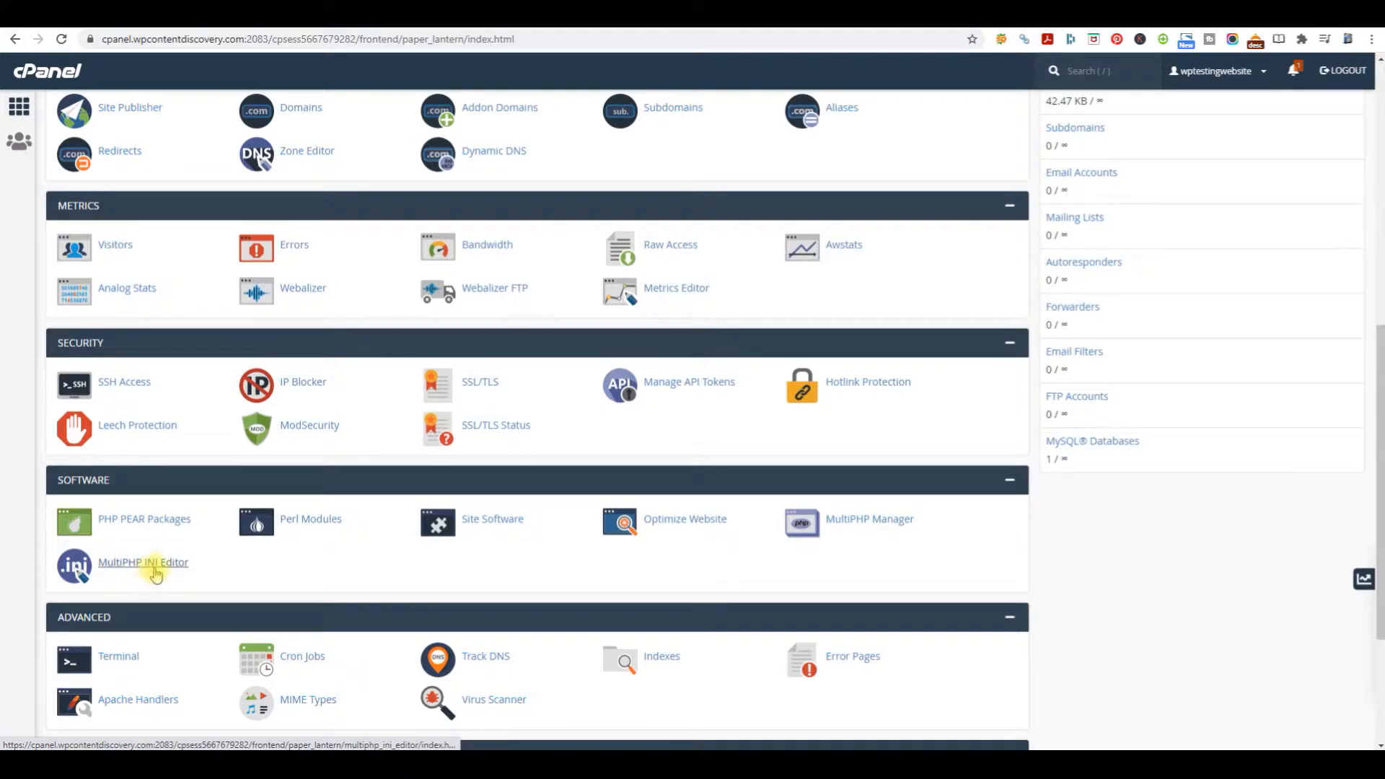
left_click(140, 563)
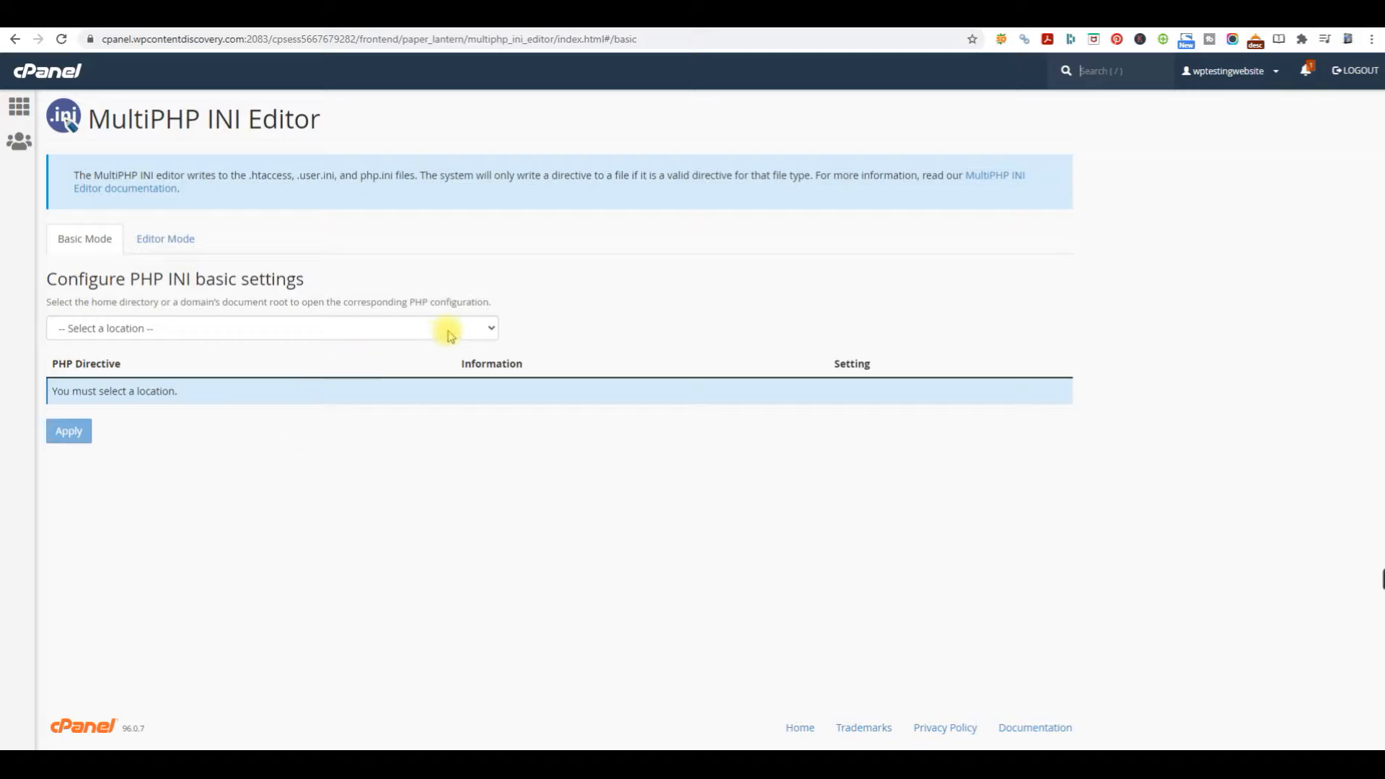
left_click(491, 331)
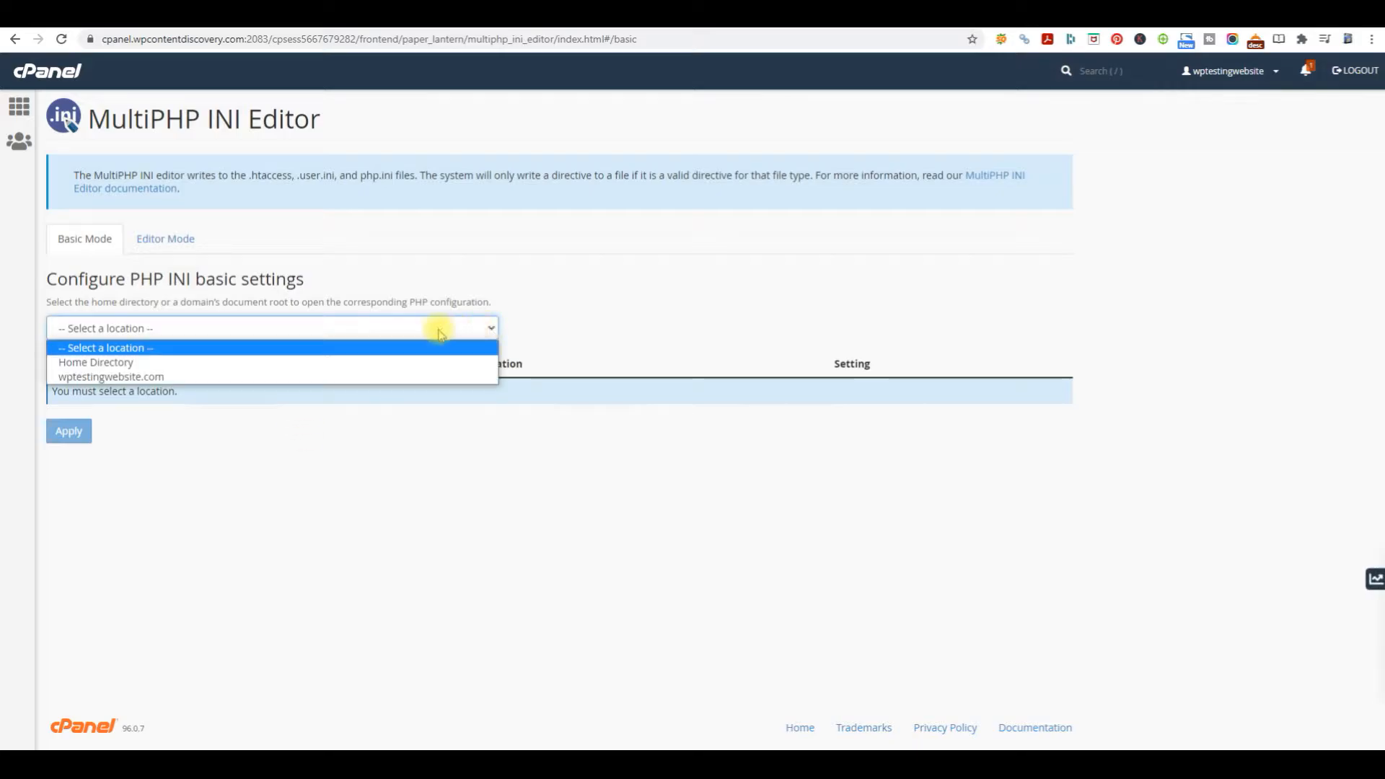
left_click(242, 376)
scroll(1158, 430, "down", 2)
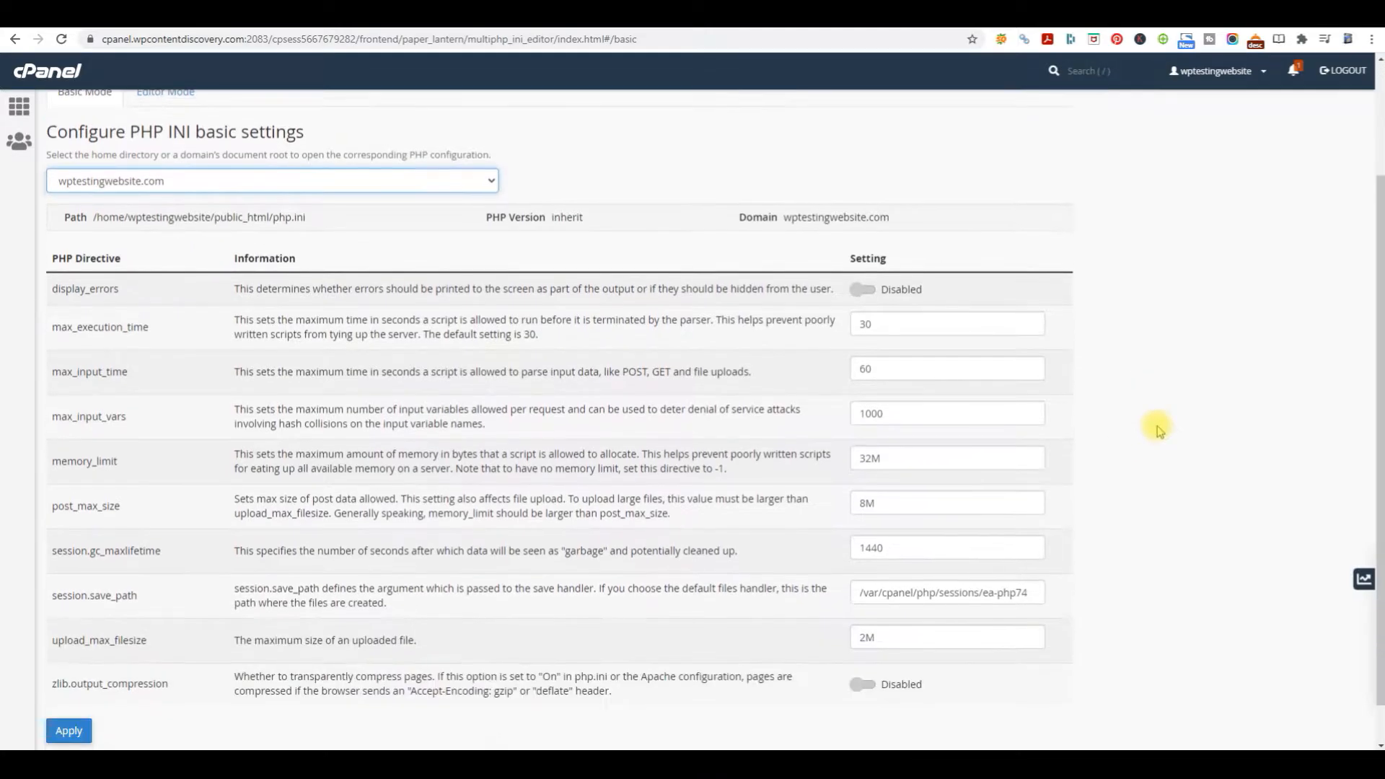
scroll(1158, 430, "down", 1)
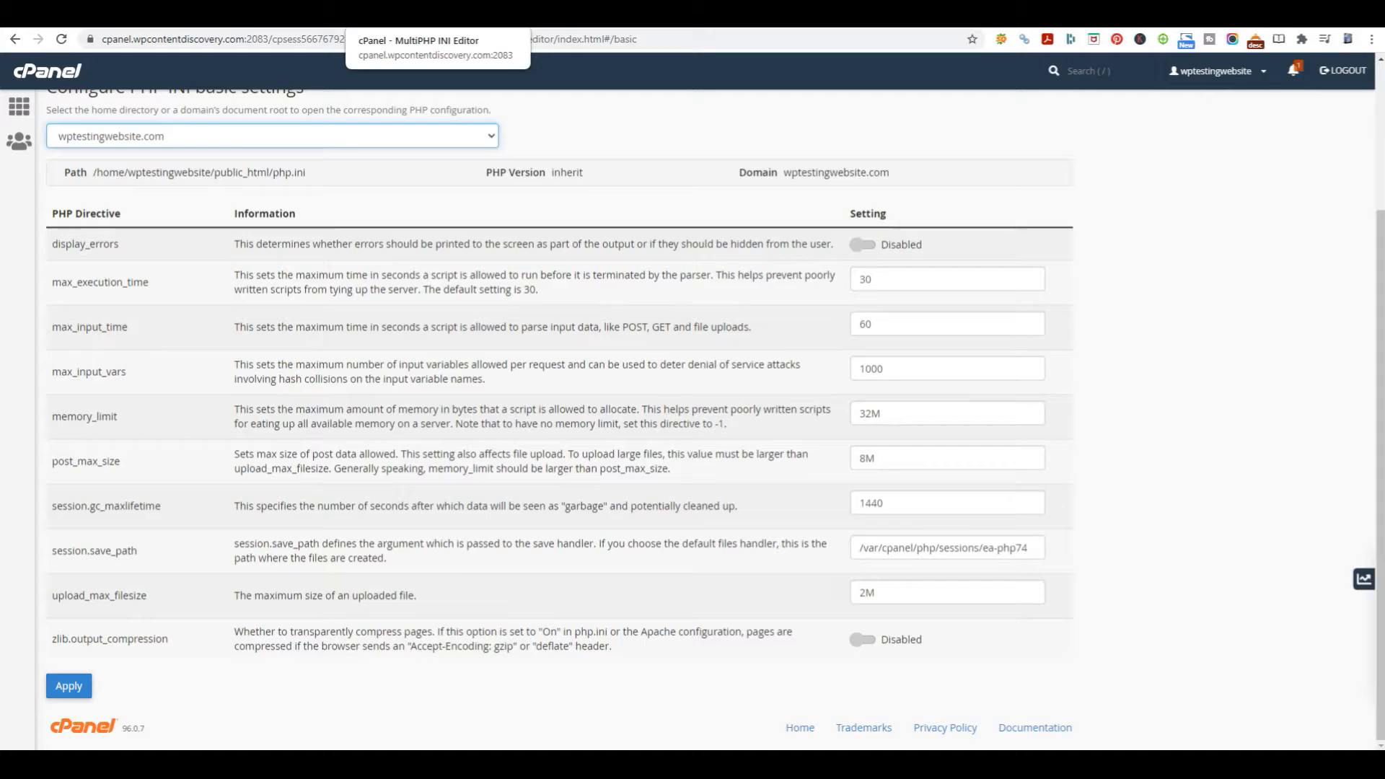
Set max_execution_time and max_input_time to 30000 and max_input_vars to 10000 for wptestingwebsite.com.
scroll(628, 136, "up", 3)
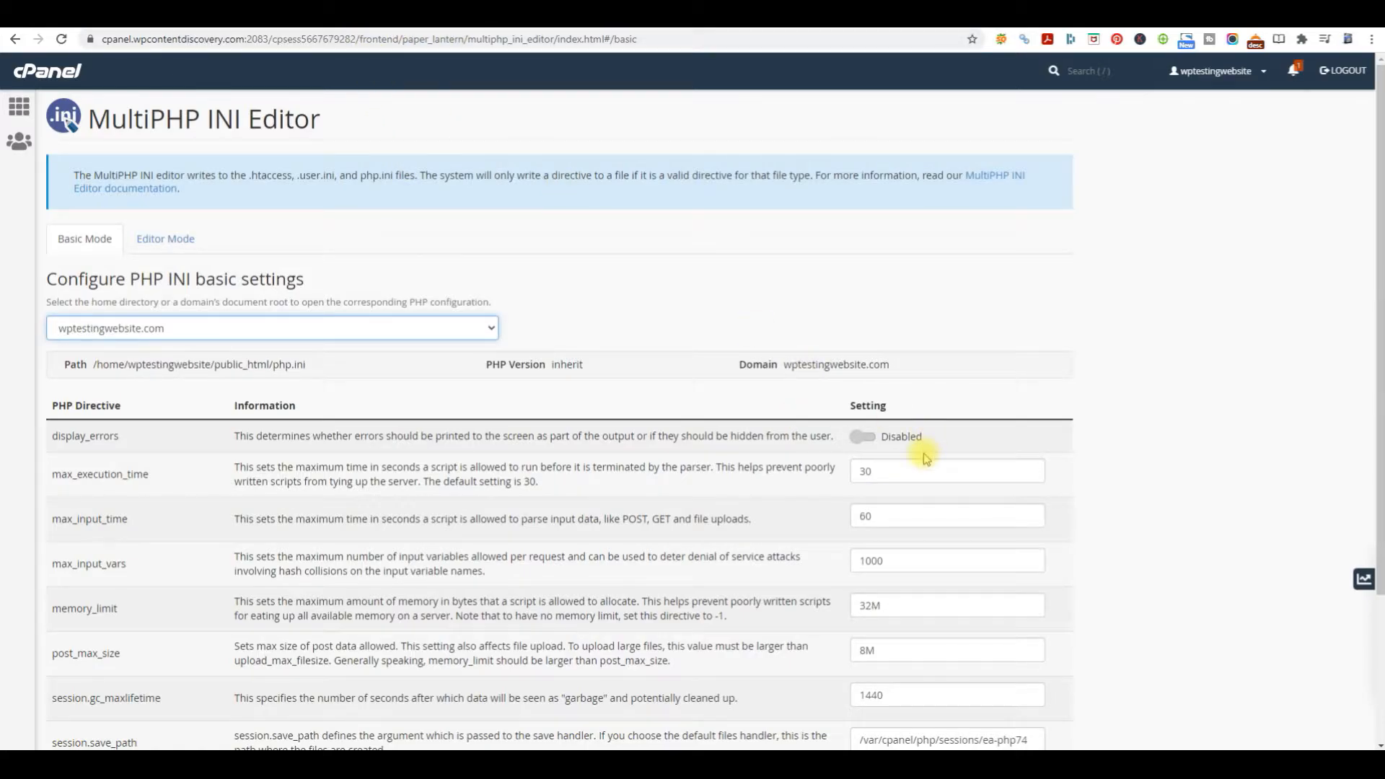
left_click(904, 468)
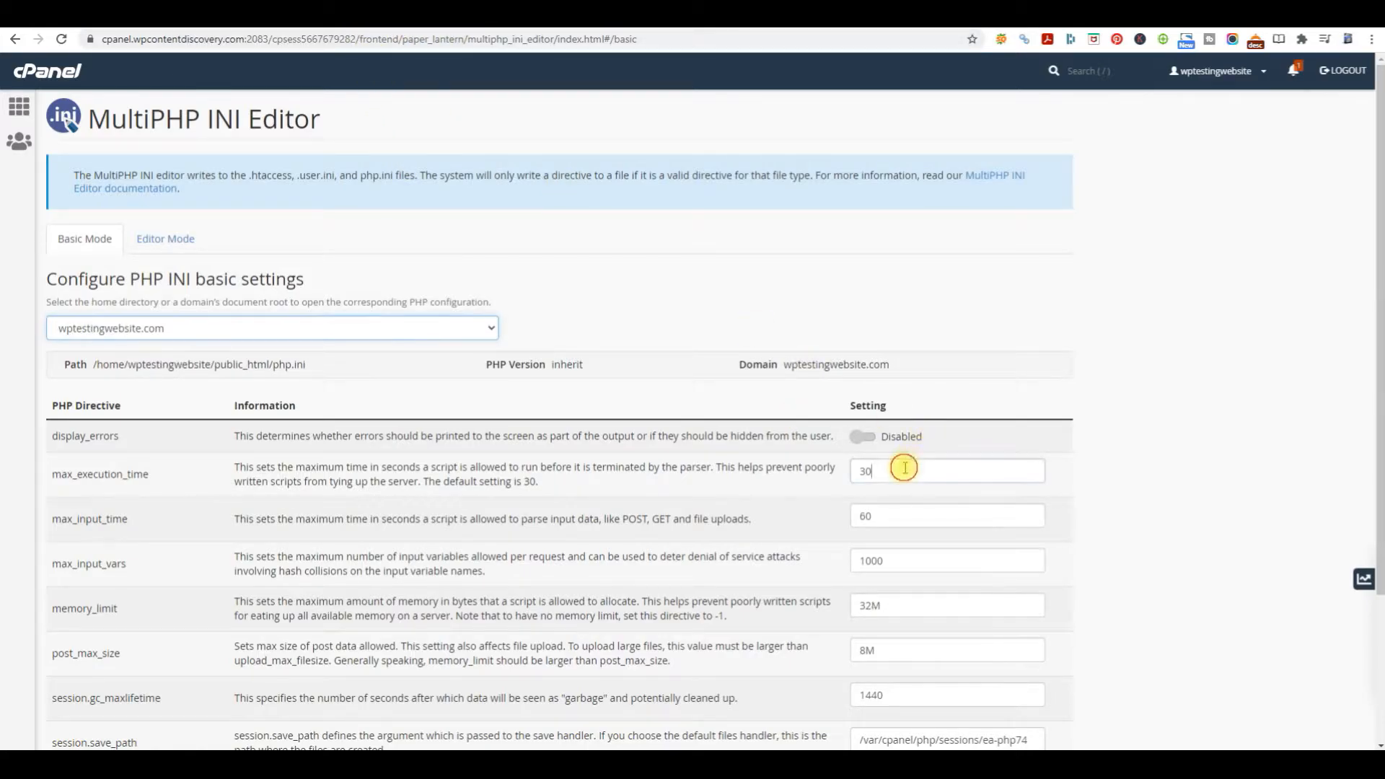
type("000")
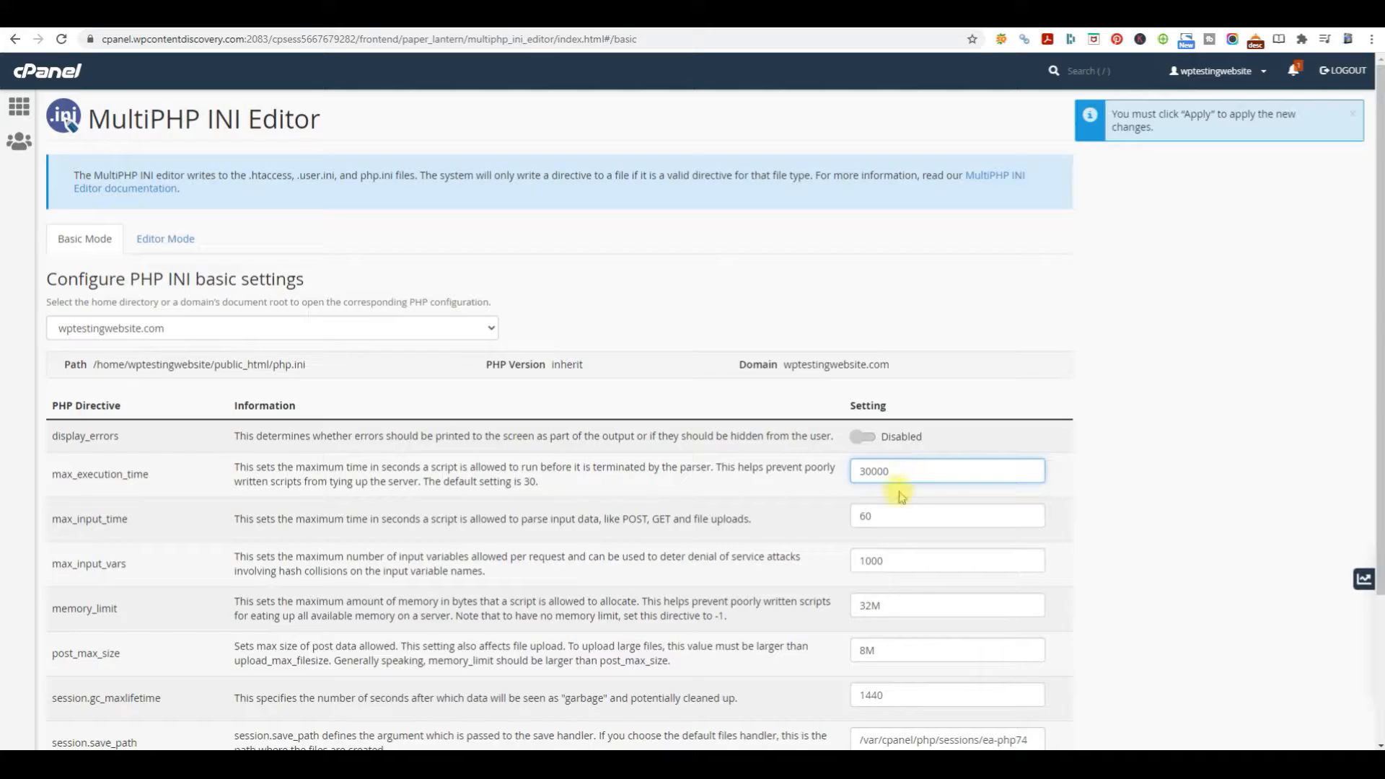
double_click(901, 518)
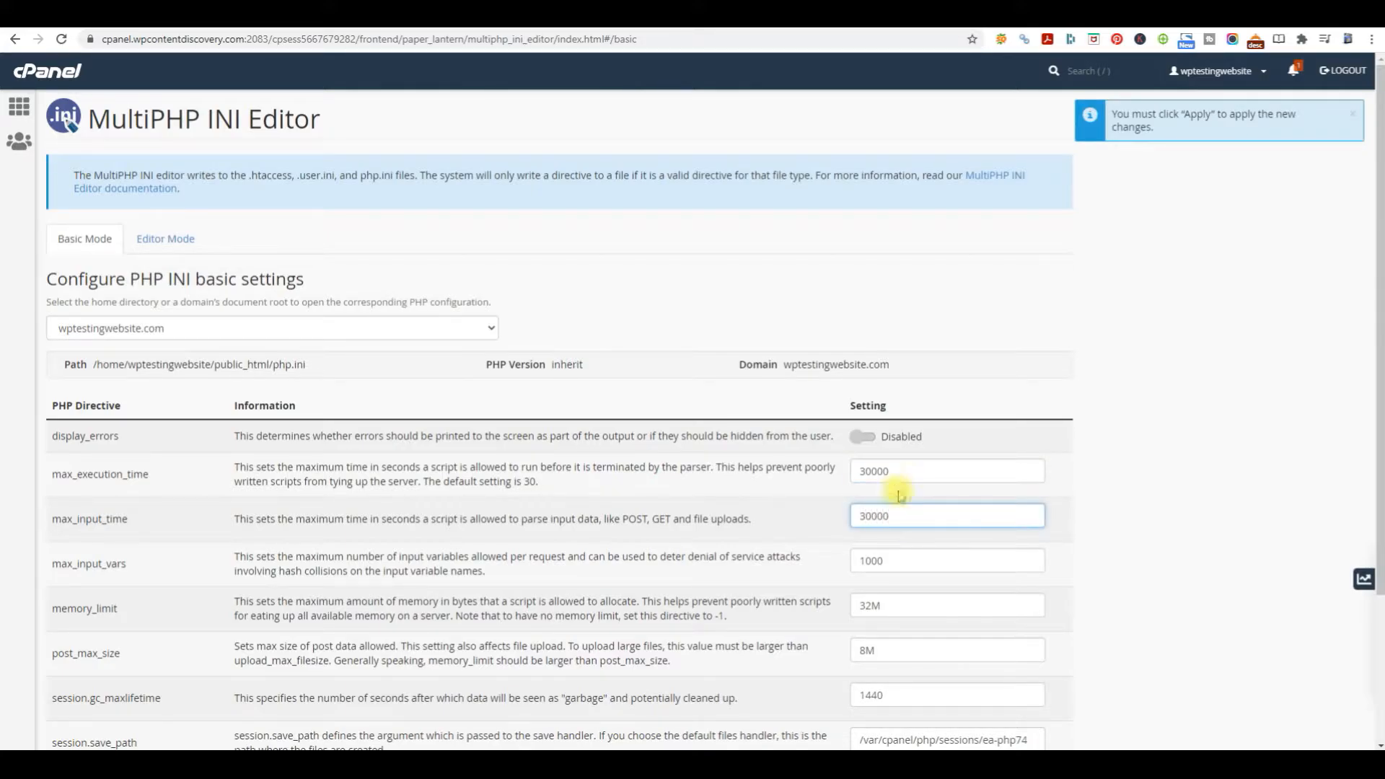
left_click(917, 566)
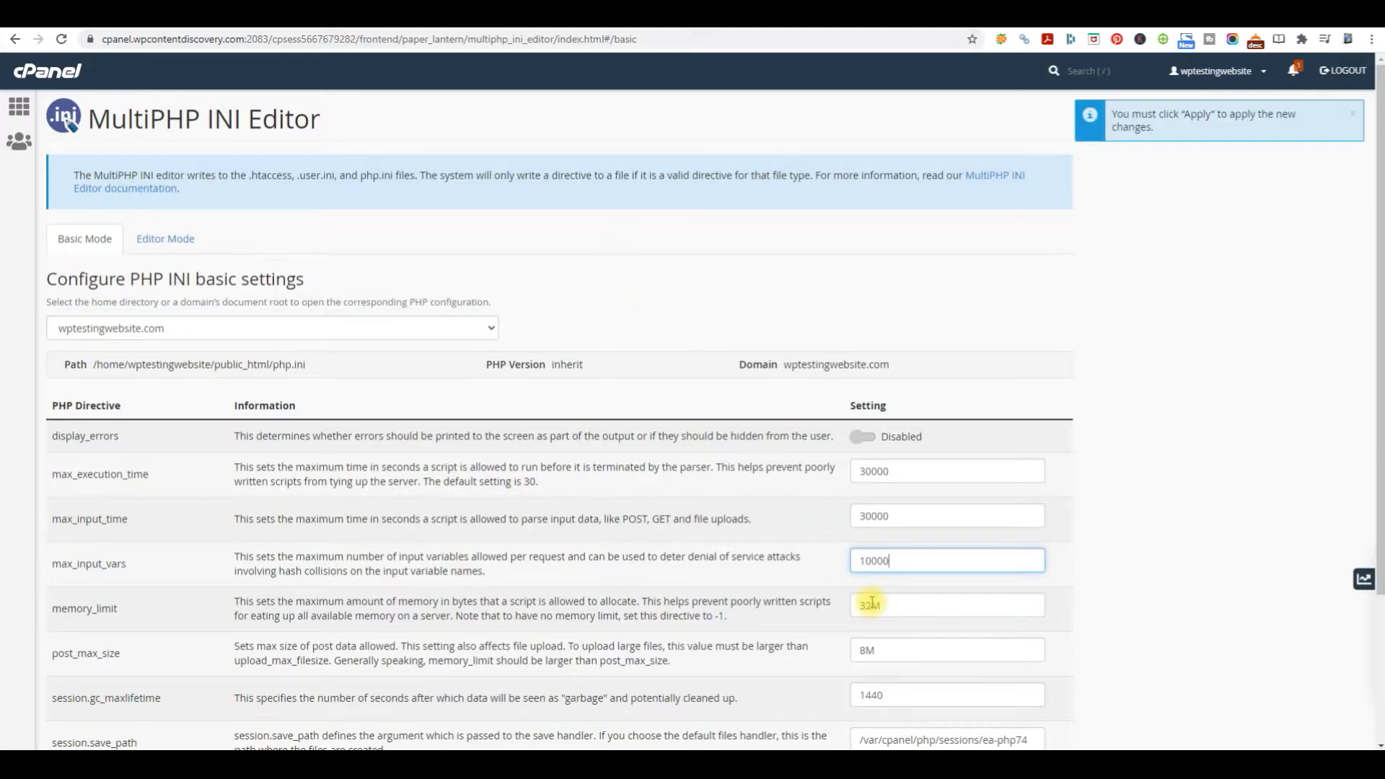
Set the PHP memory_limit to 1024M and post_max_size to 60M.
left_click(872, 604)
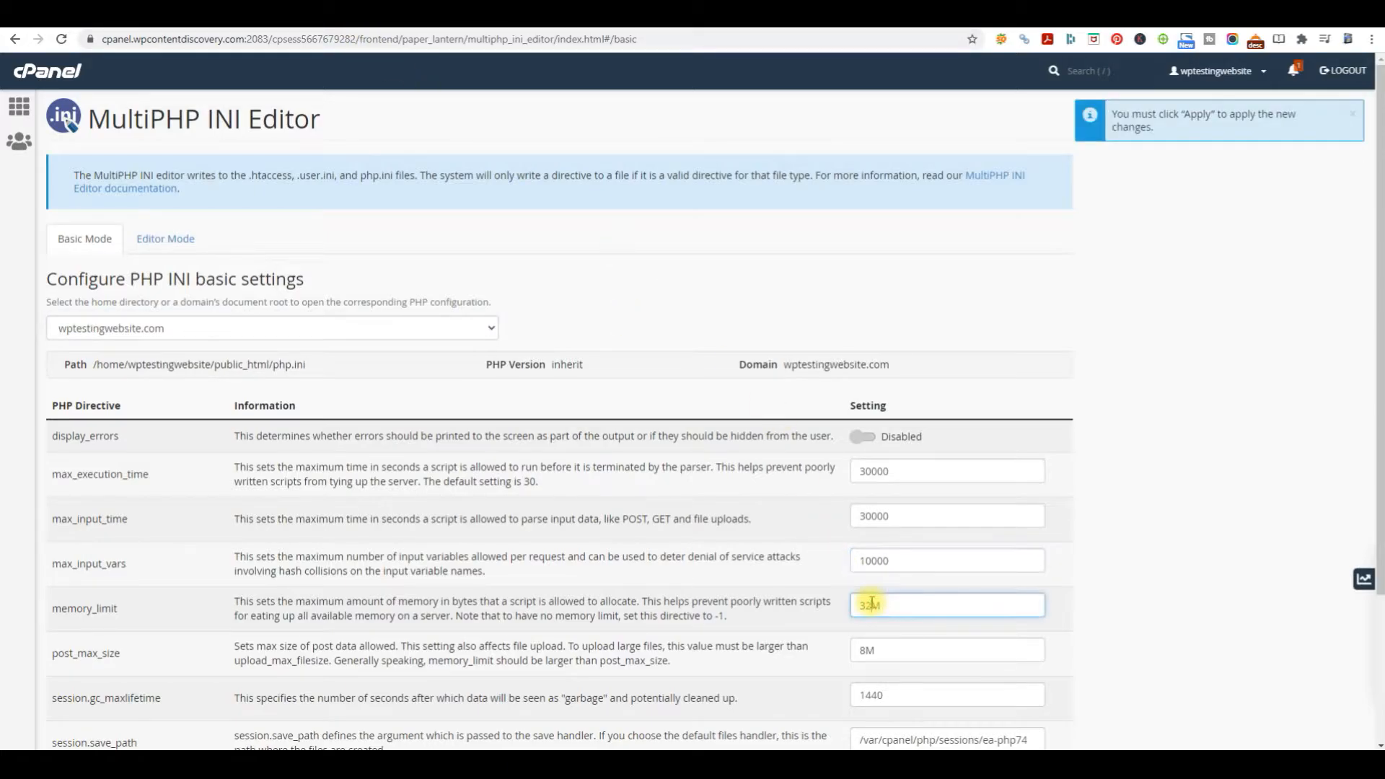
key("BackSpace")
type("1024")
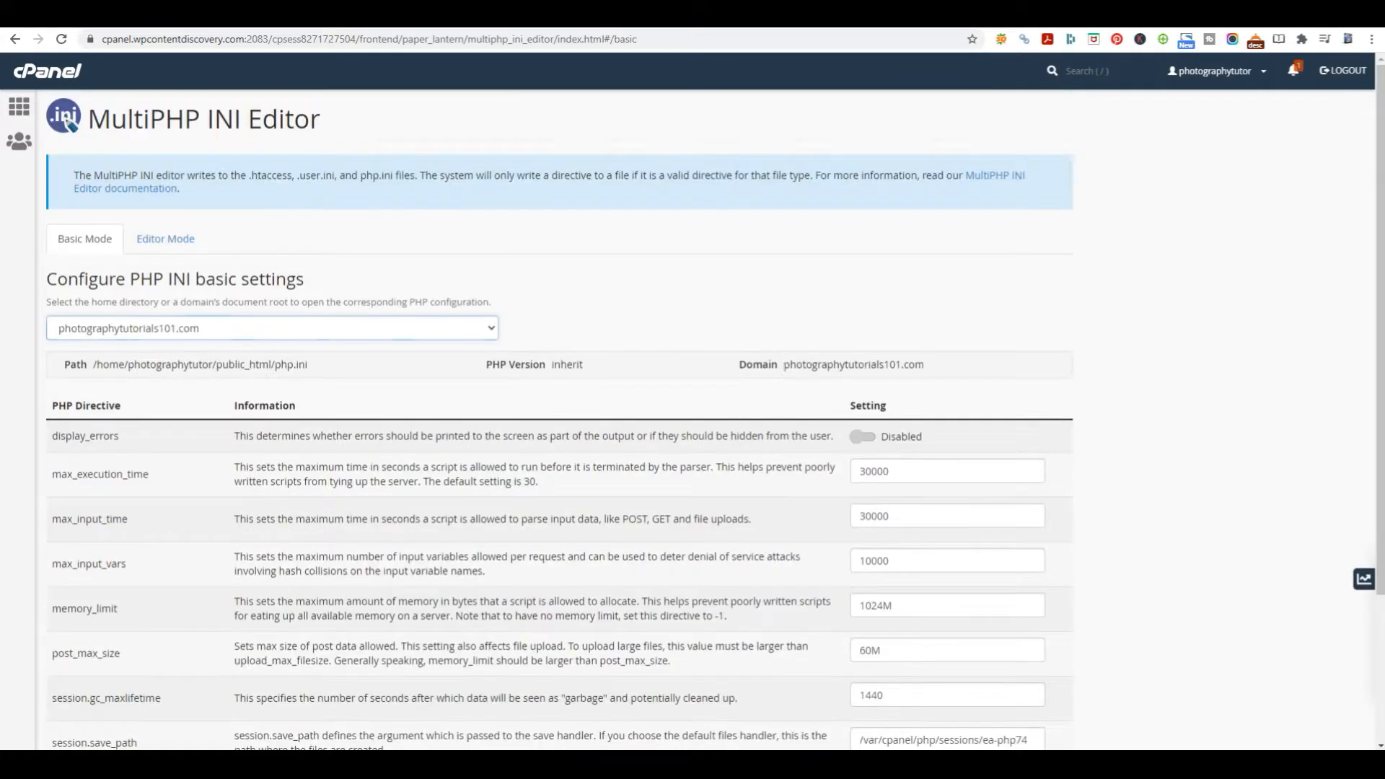
scroll(873, 538, "down", 1)
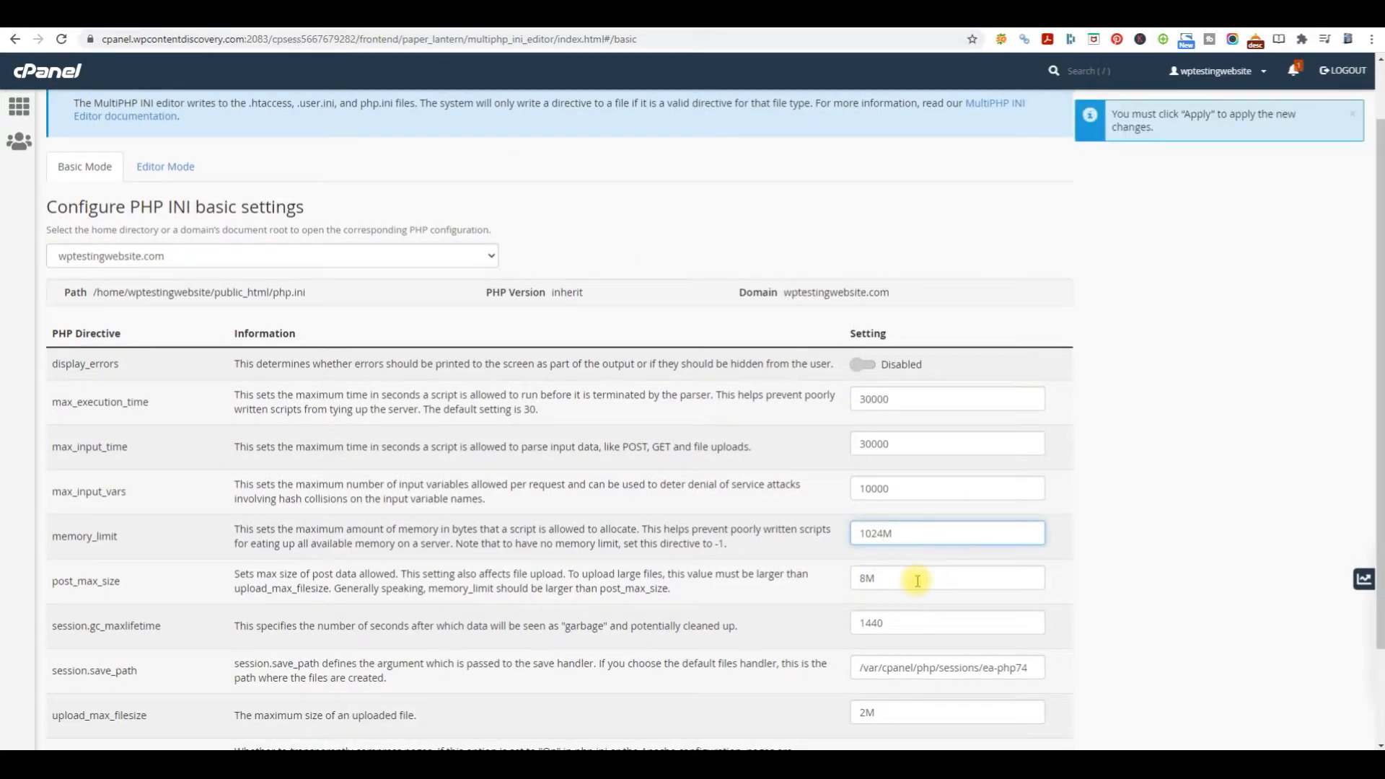
left_click(866, 578)
key("BackSpace")
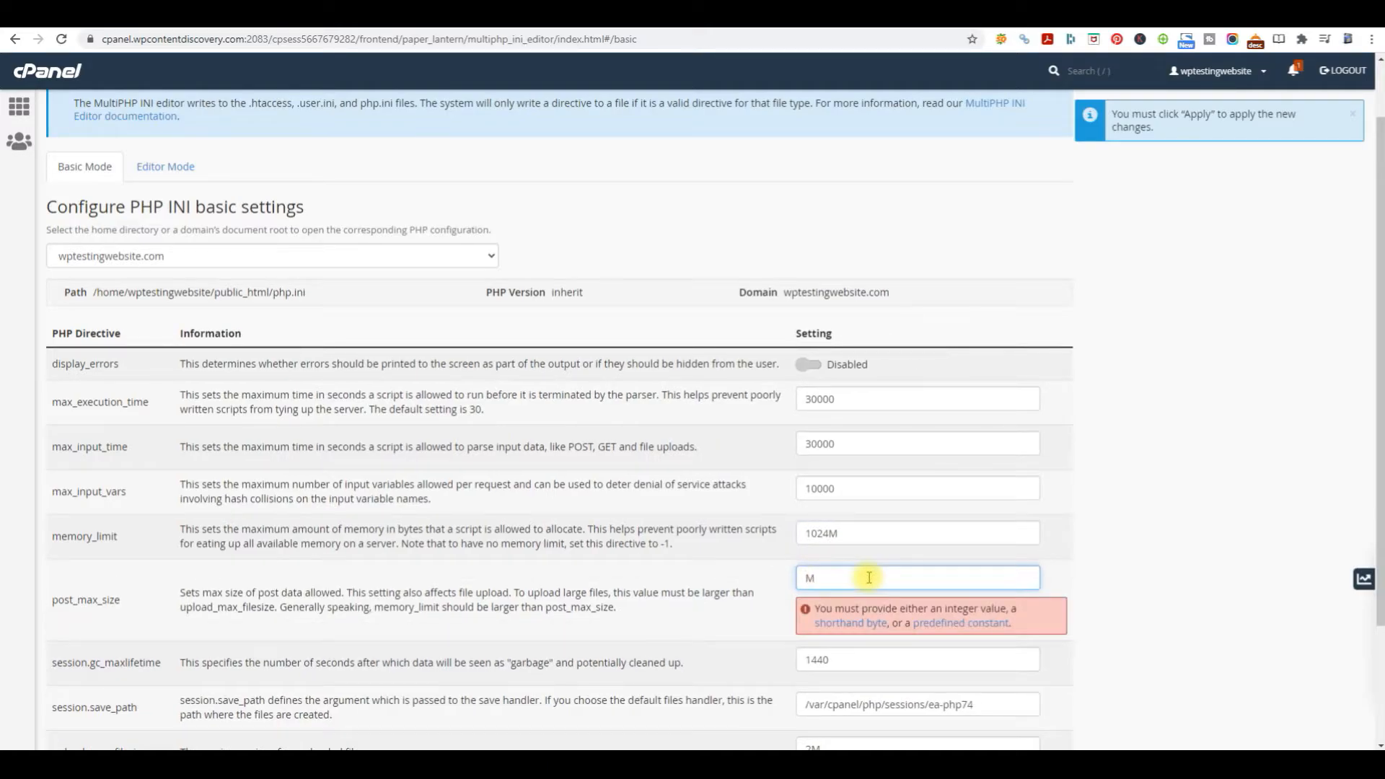
type("60")
scroll(1087, 505, "down", 2)
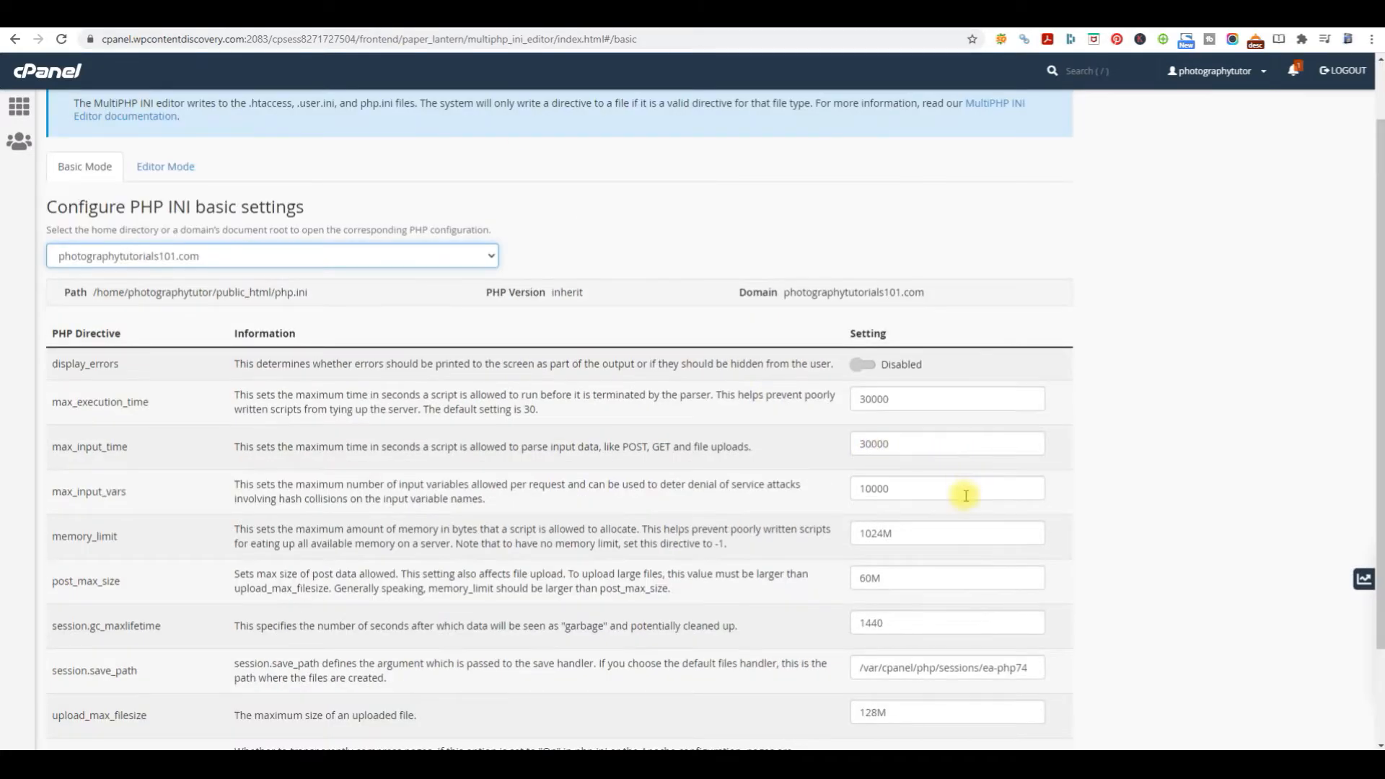
Set upload_max_filesize to 128M and apply the PHP configuration changes.
scroll(931, 599, "down", 2)
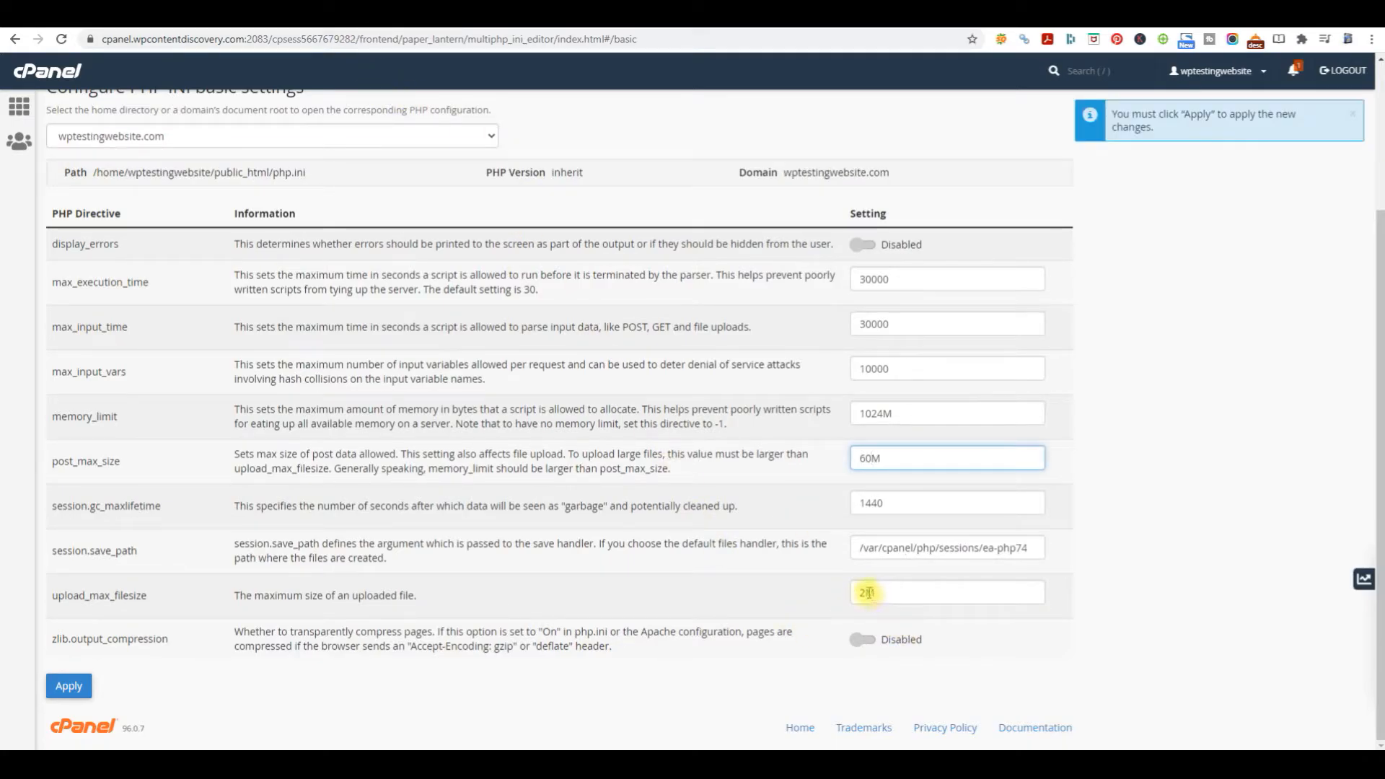
left_click(867, 592)
key("BackSpace")
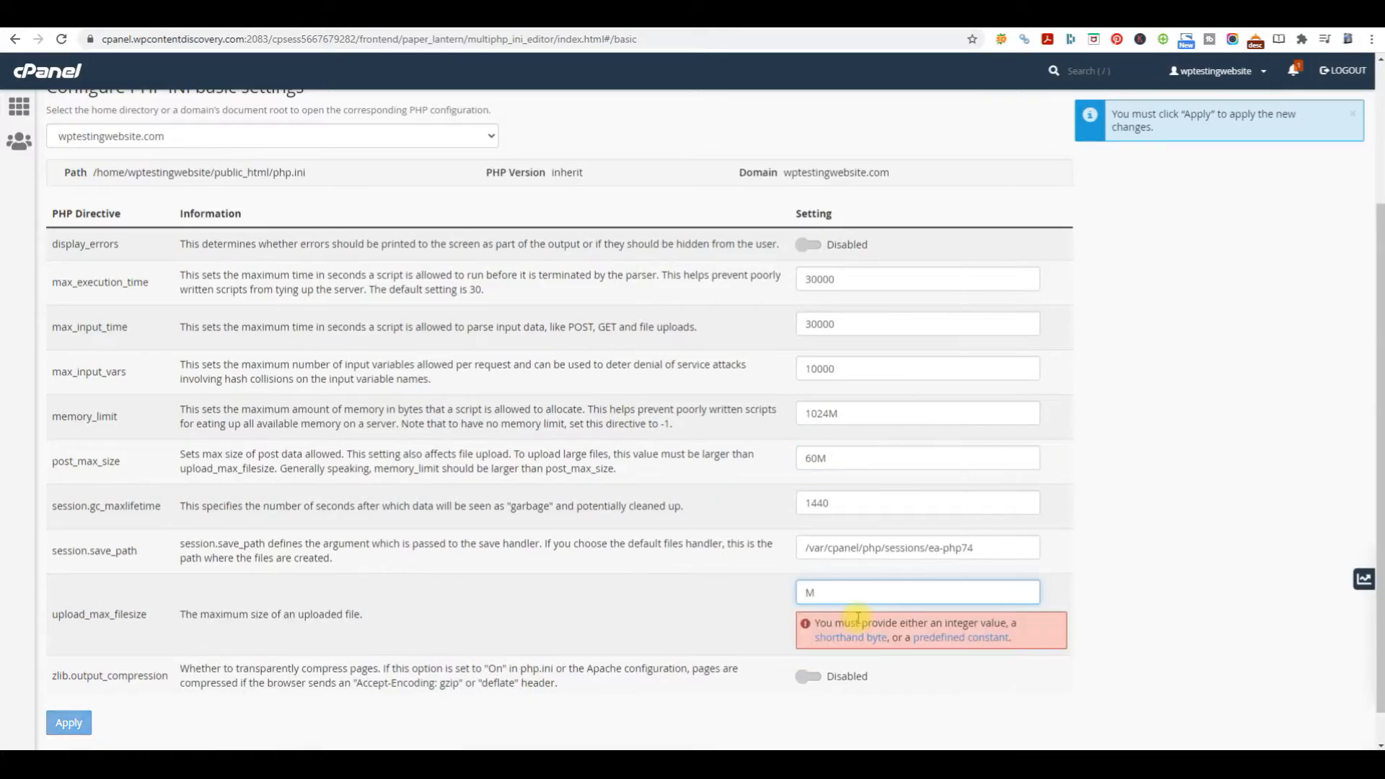
type("128")
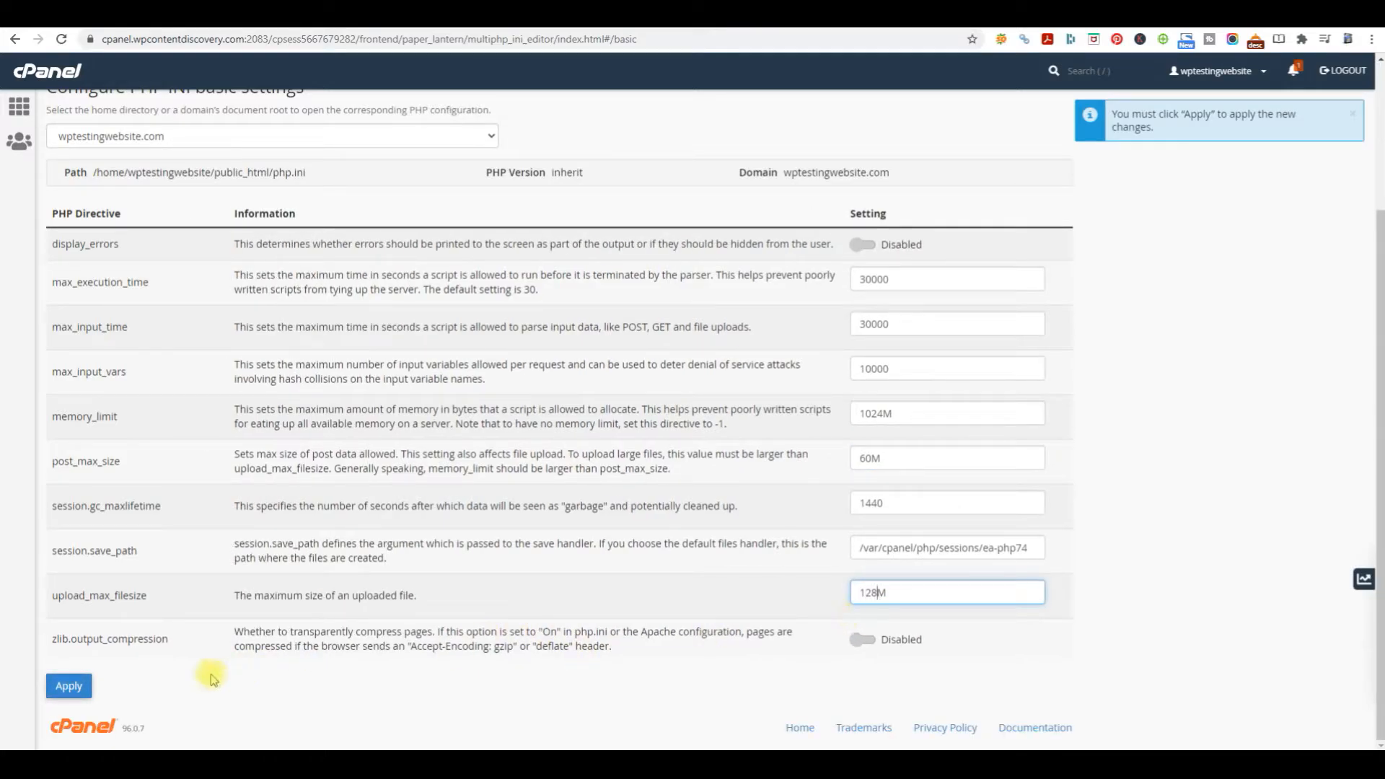
left_click(68, 685)
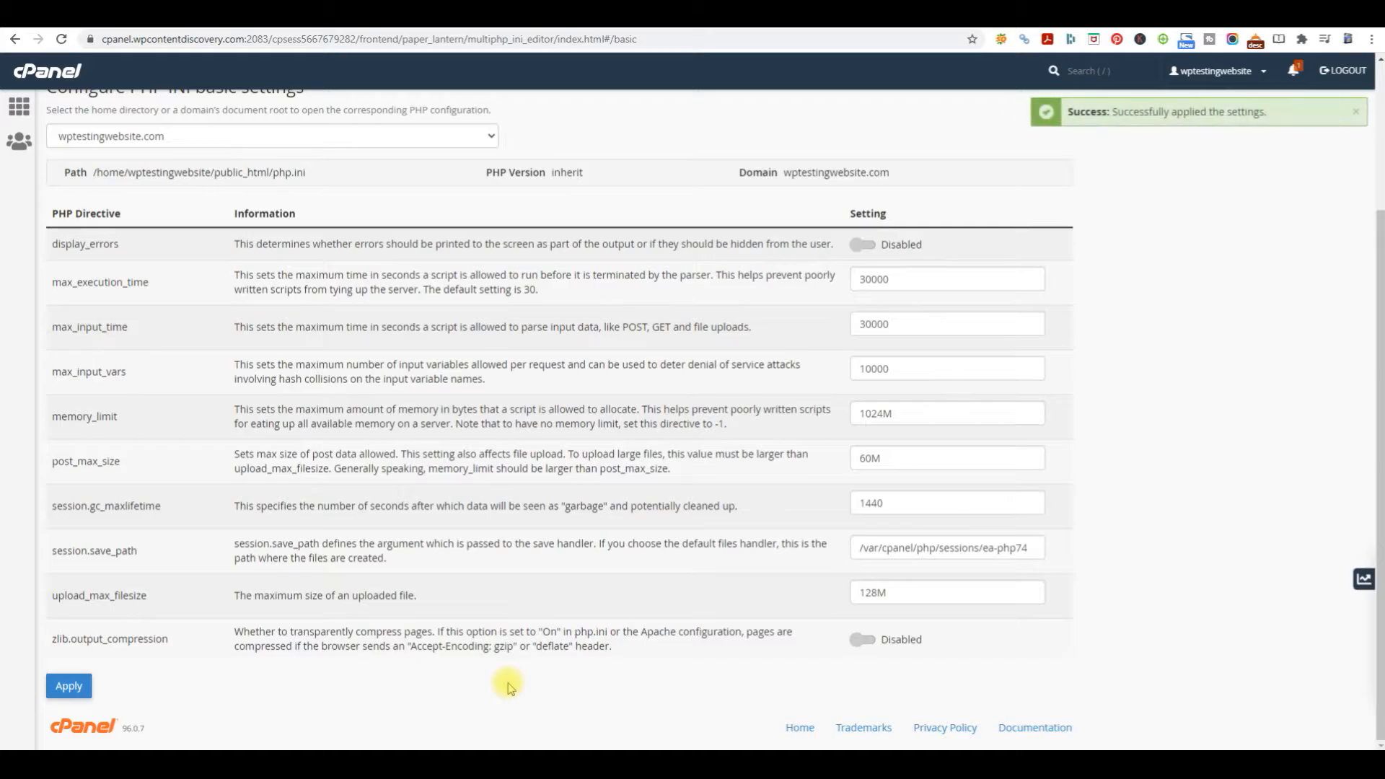
left_click(76, 686)
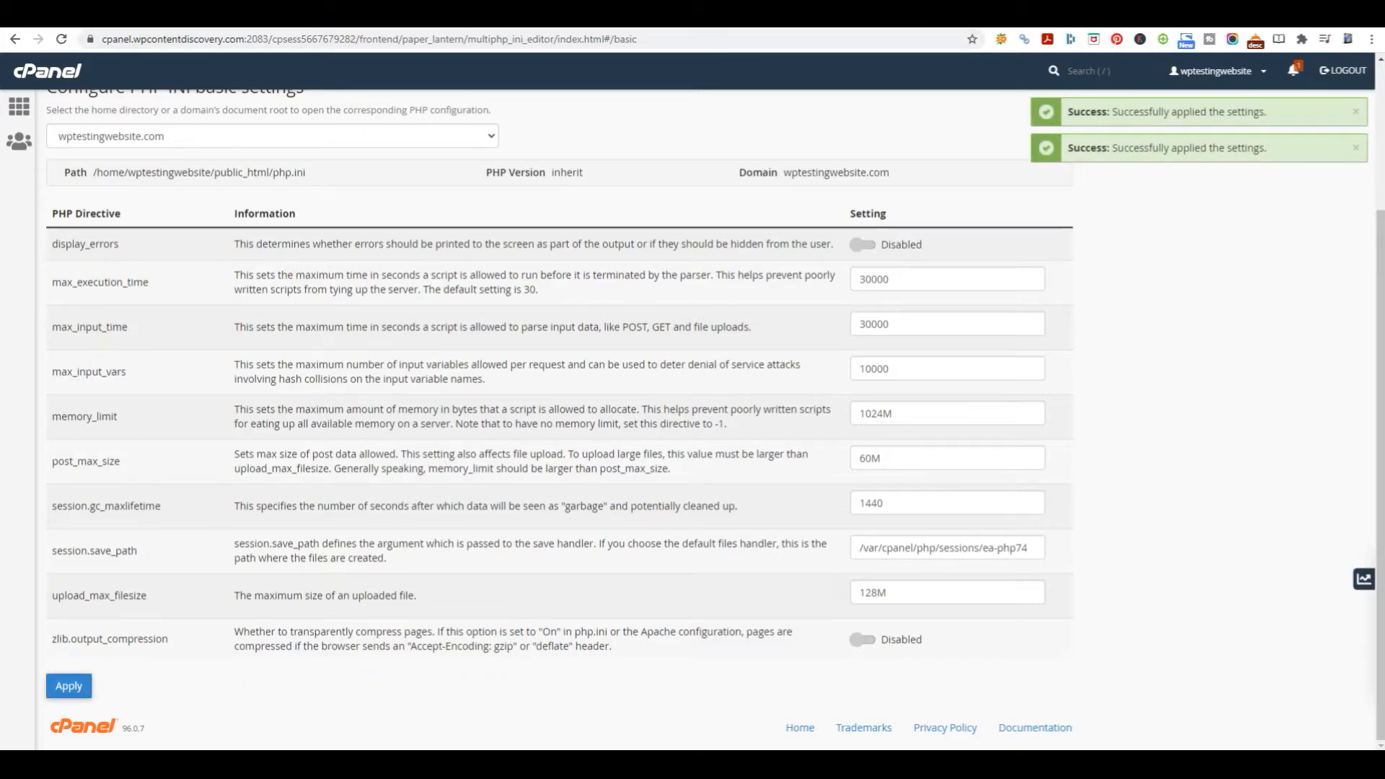
Turn on Force HTTPS Redirect for wptestingwebsite.com in cPanel's domain list.
scroll(523, 135, "up", 3)
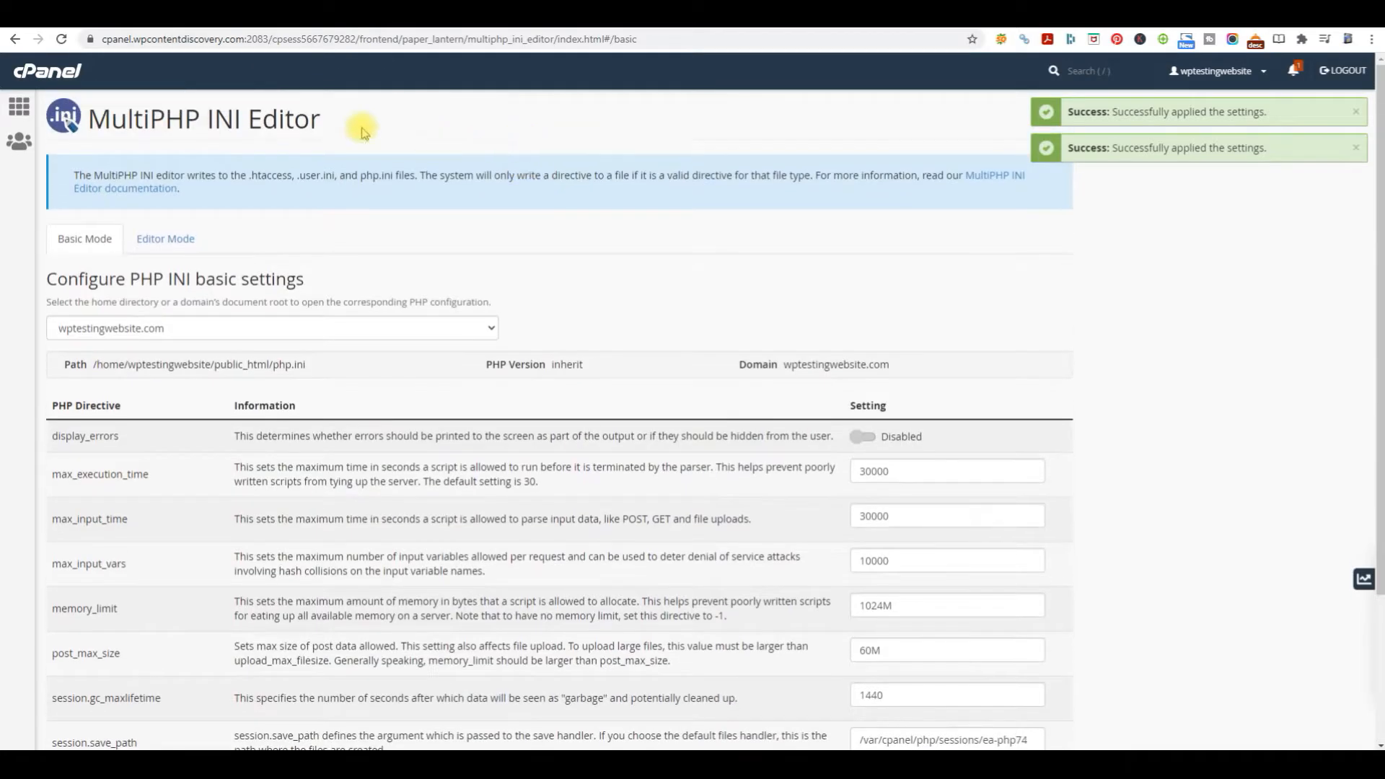
left_click(46, 76)
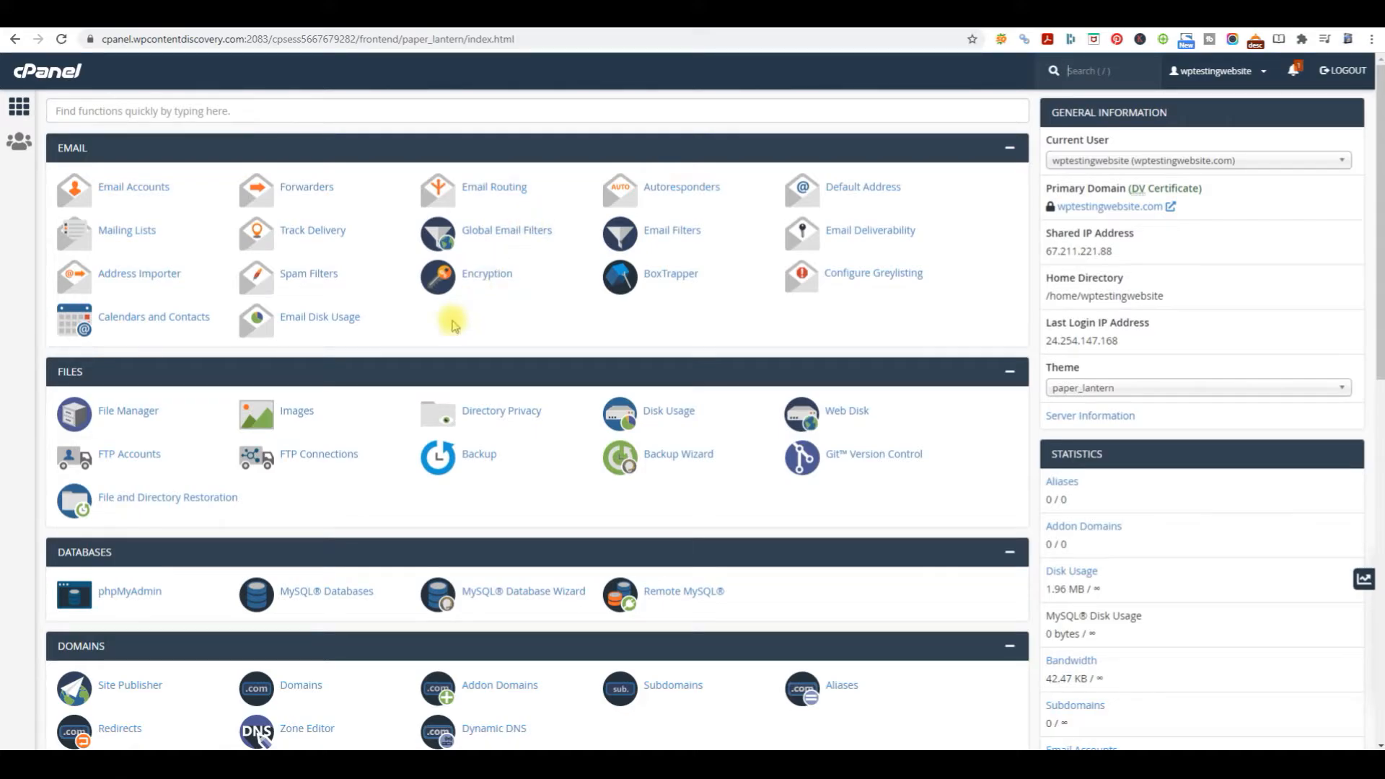
scroll(357, 343, "down", 2)
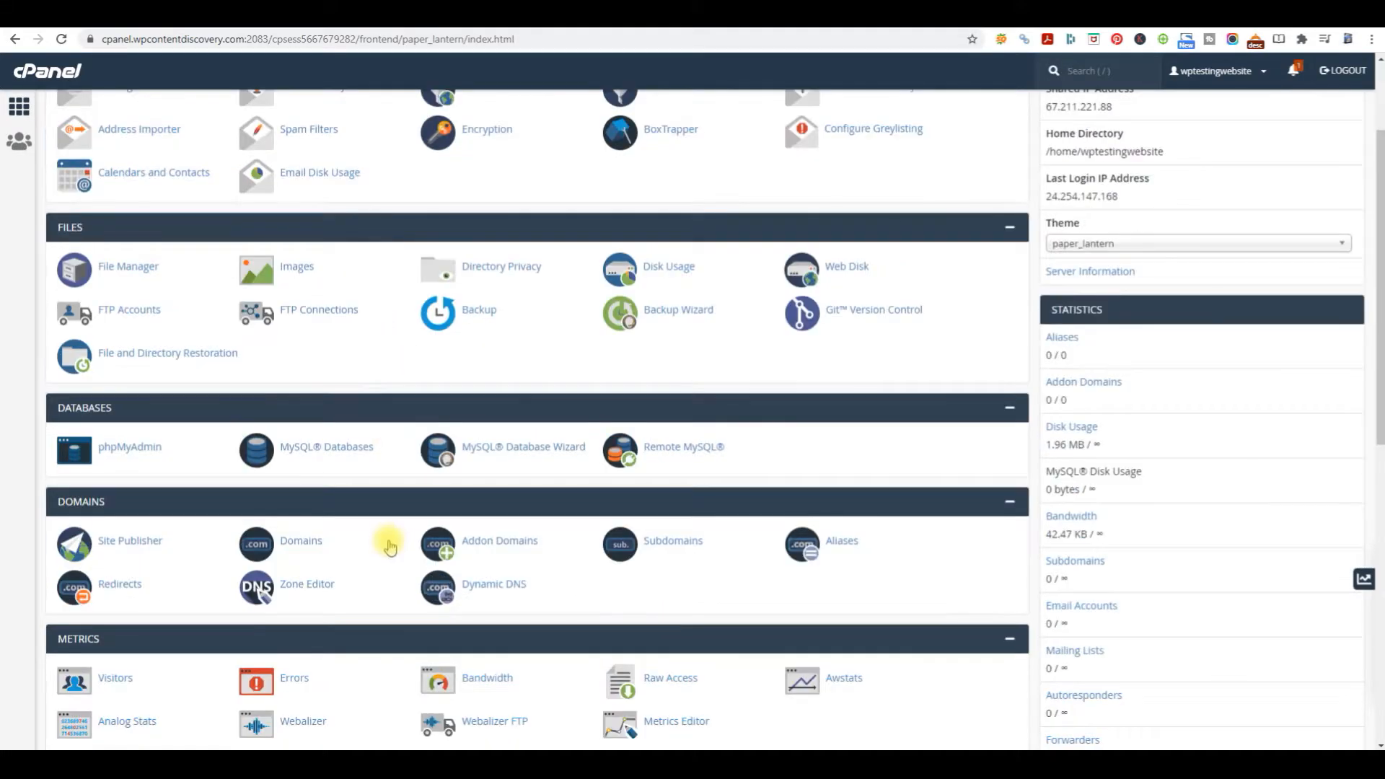
left_click(301, 543)
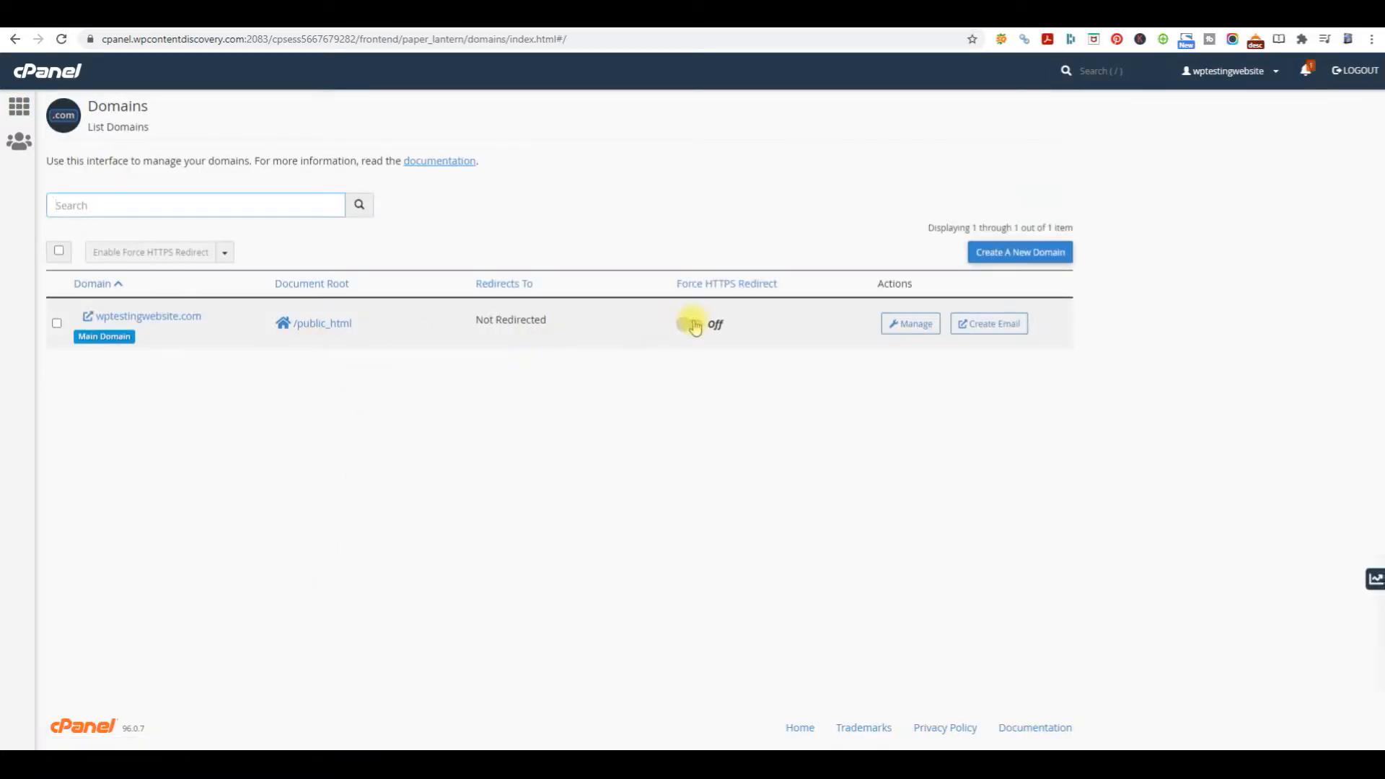
left_click(693, 324)
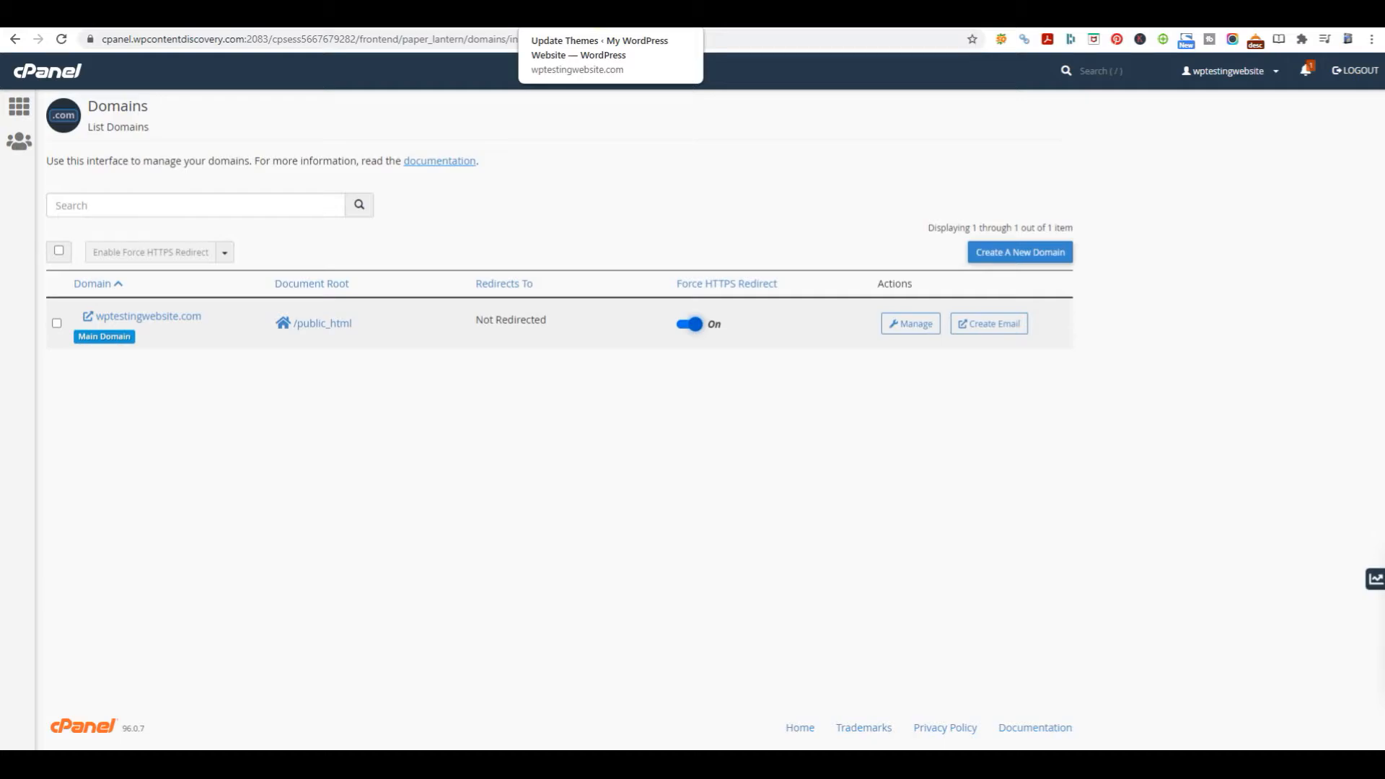
Switch back to the WordPress admin area and open the site's General Settings.
left_click(754, 16)
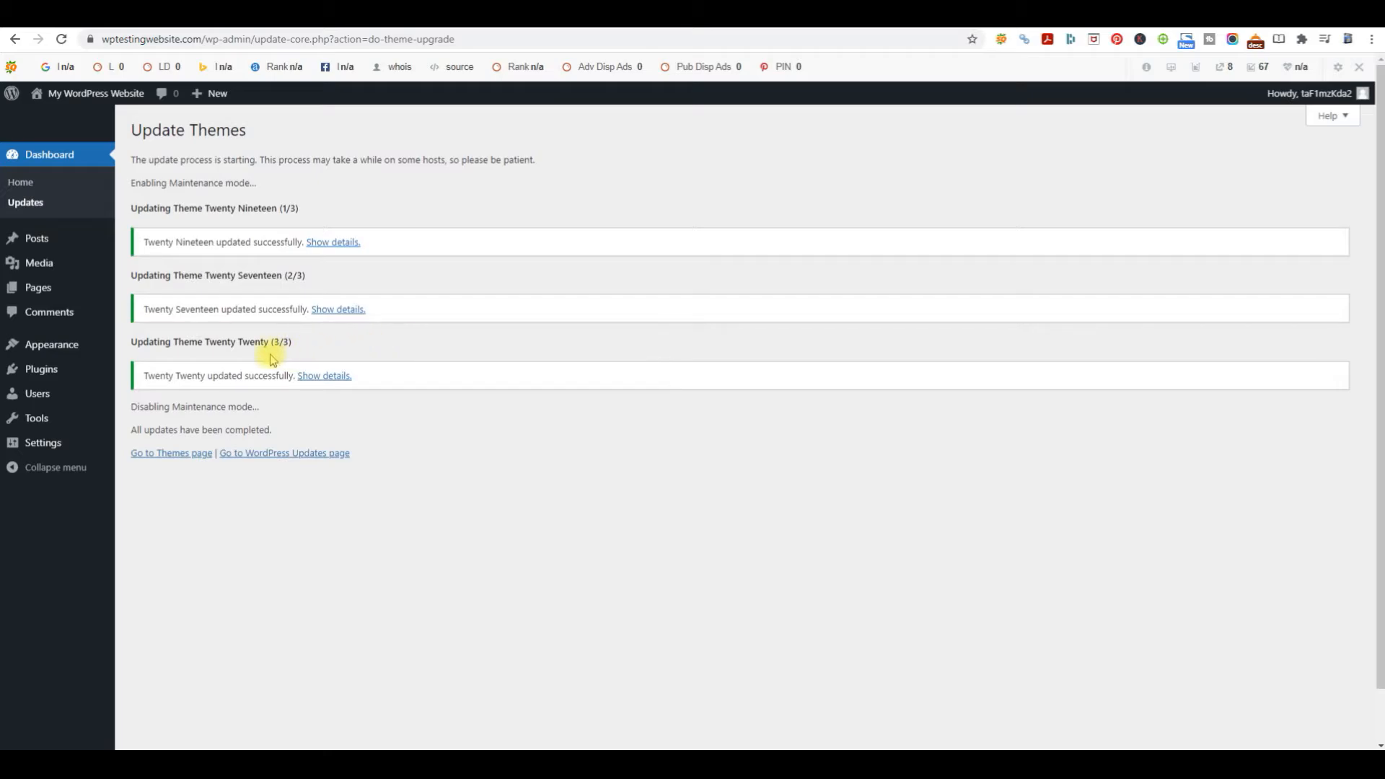
mouse_move(61, 442)
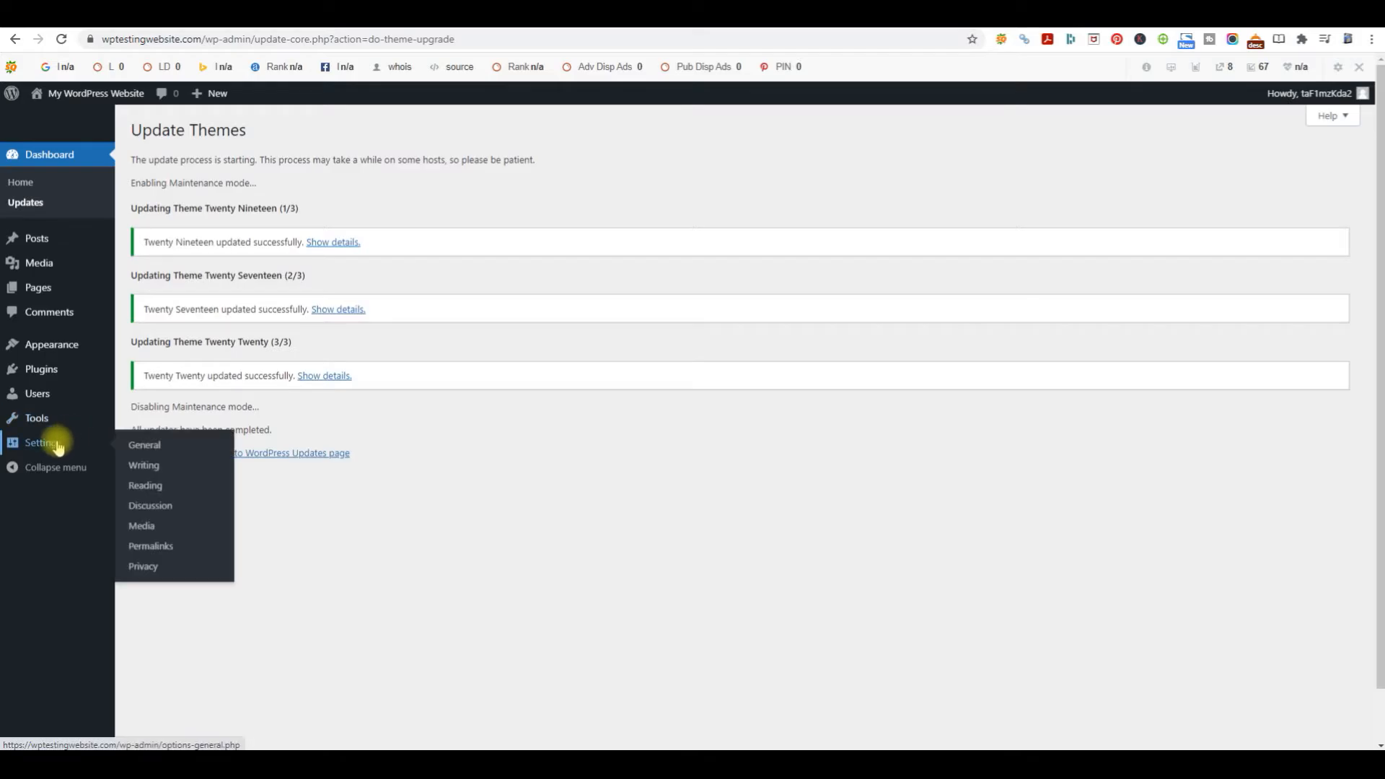
left_click(158, 455)
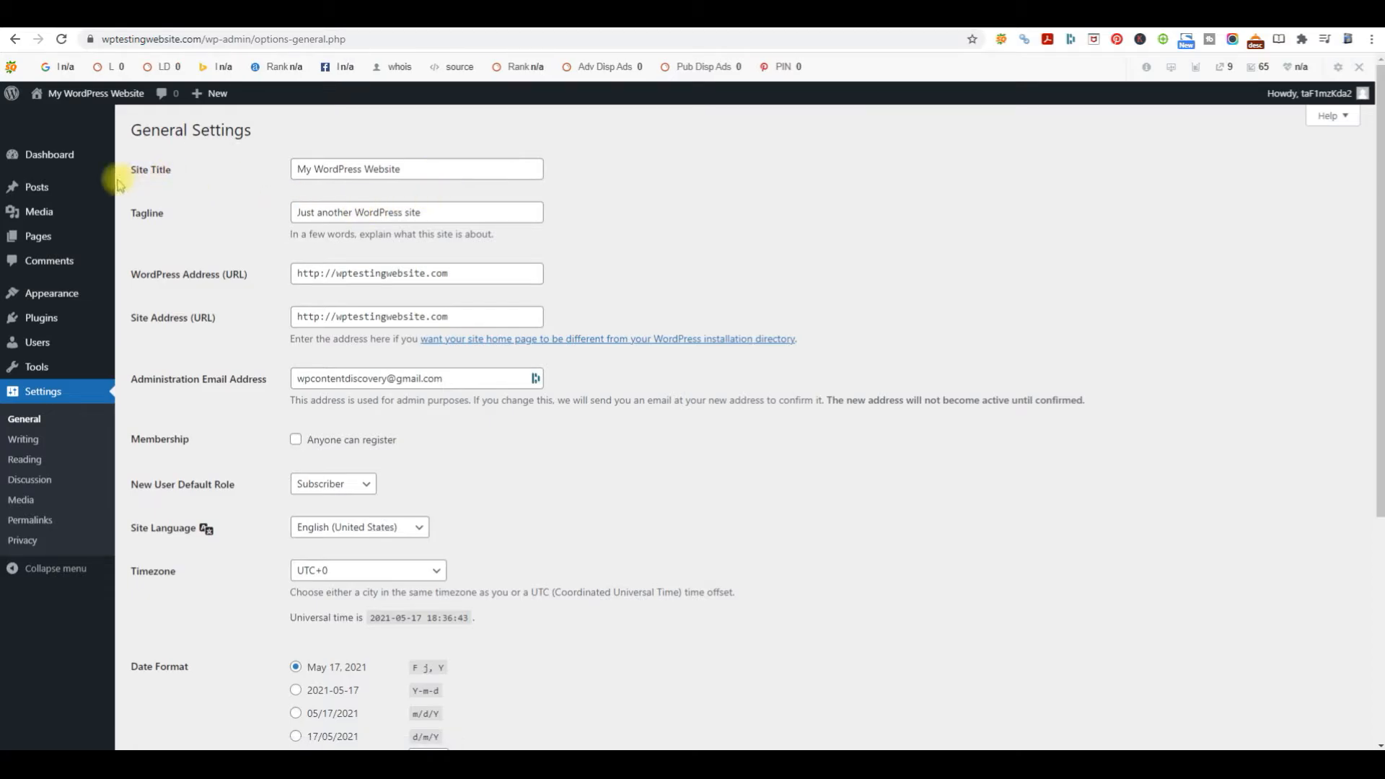
Copy "wptestingwebsite" from the page address and paste it over the existing site title.
left_click_drag(418, 172, 293, 171)
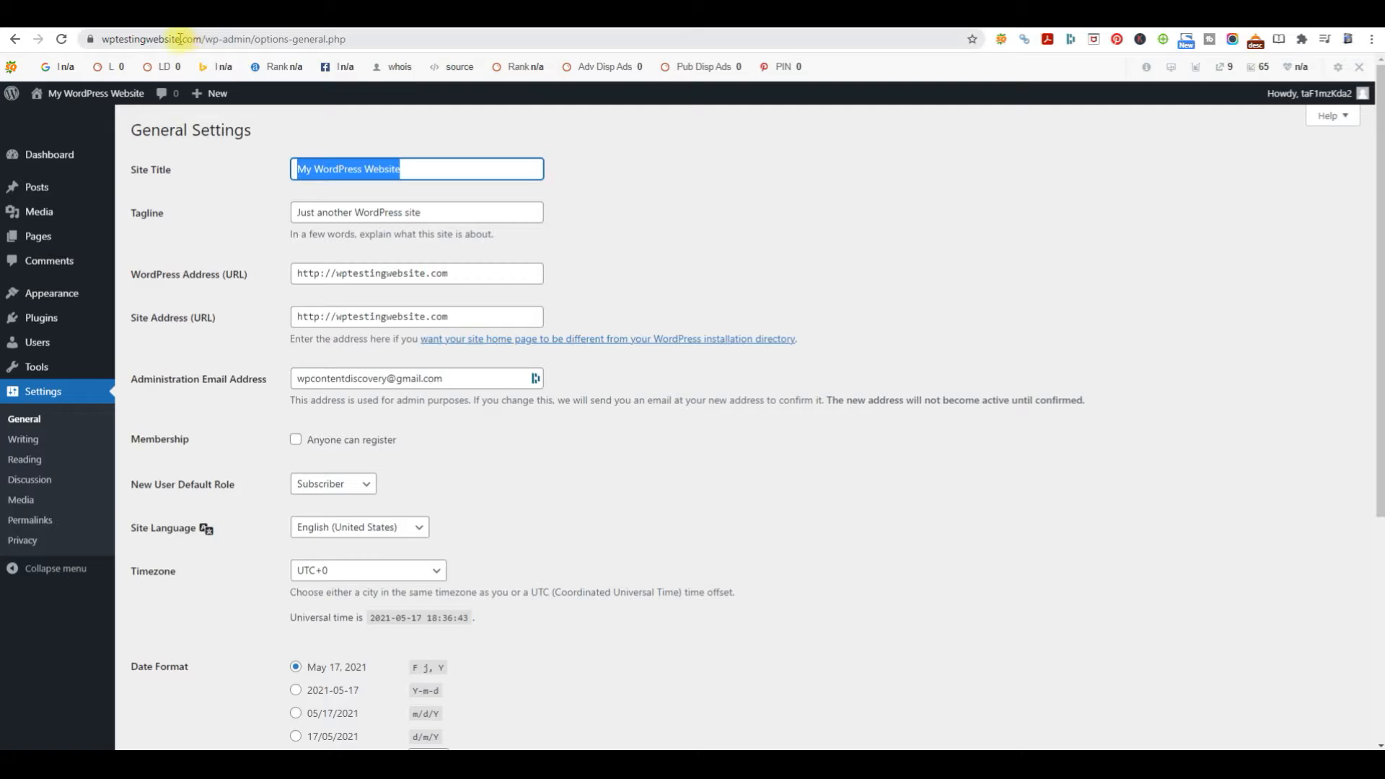
left_click_drag(181, 39, 104, 39)
right_click(109, 38)
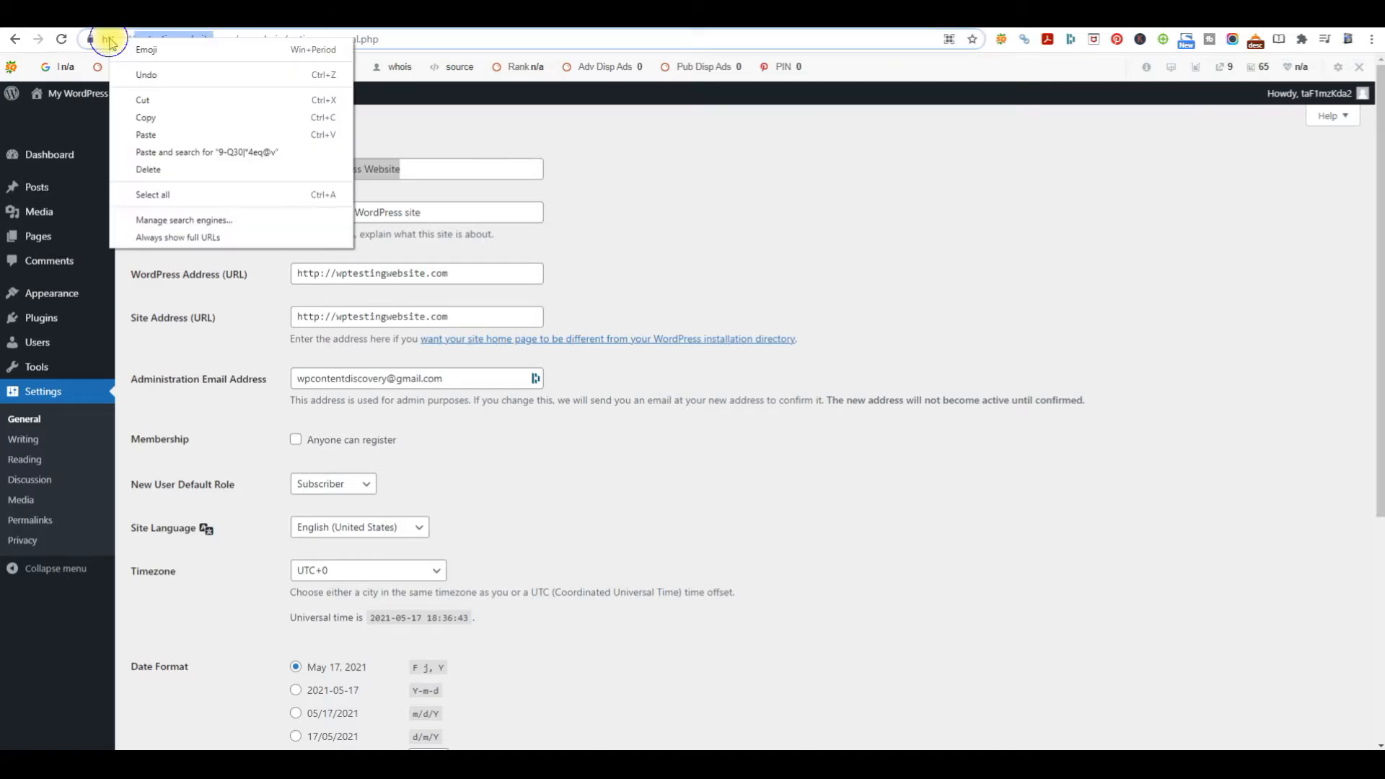
left_click(176, 117)
right_click(361, 176)
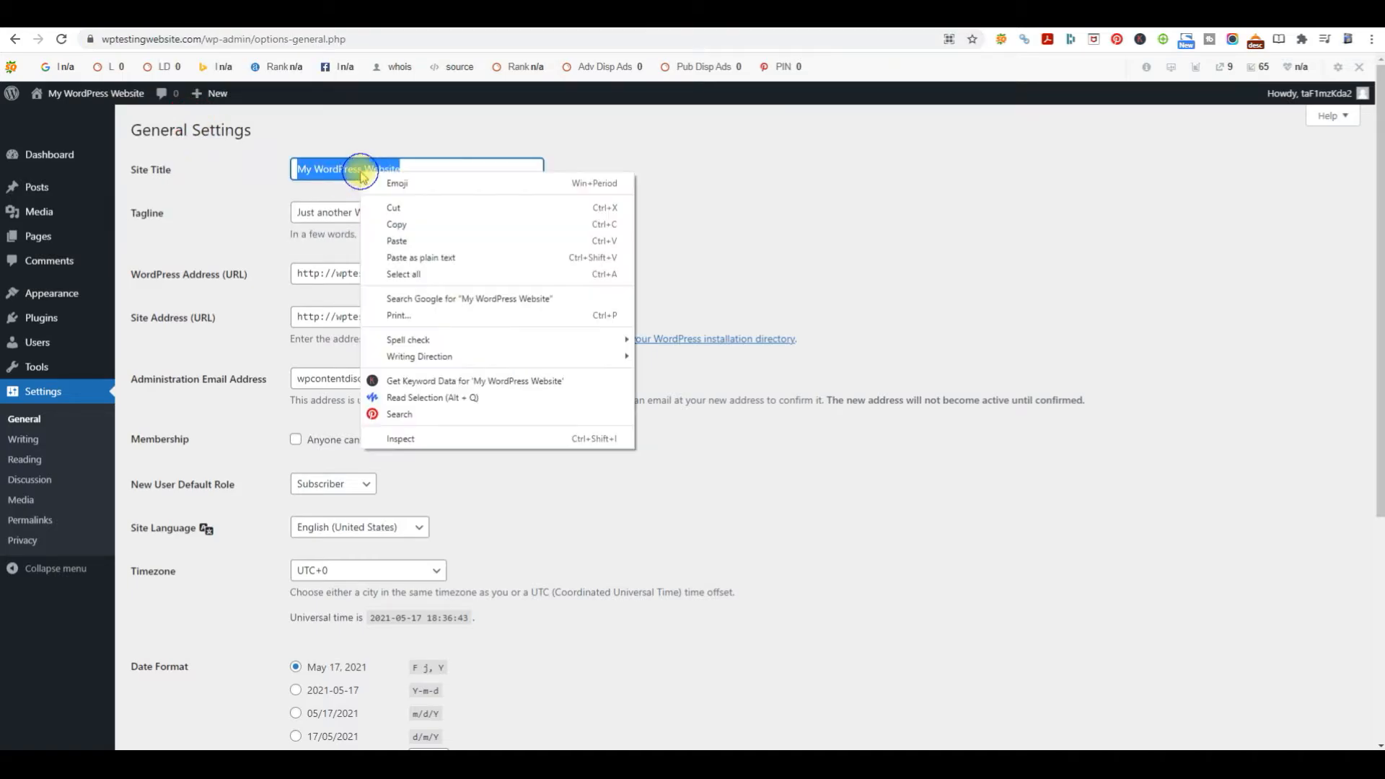
left_click(397, 240)
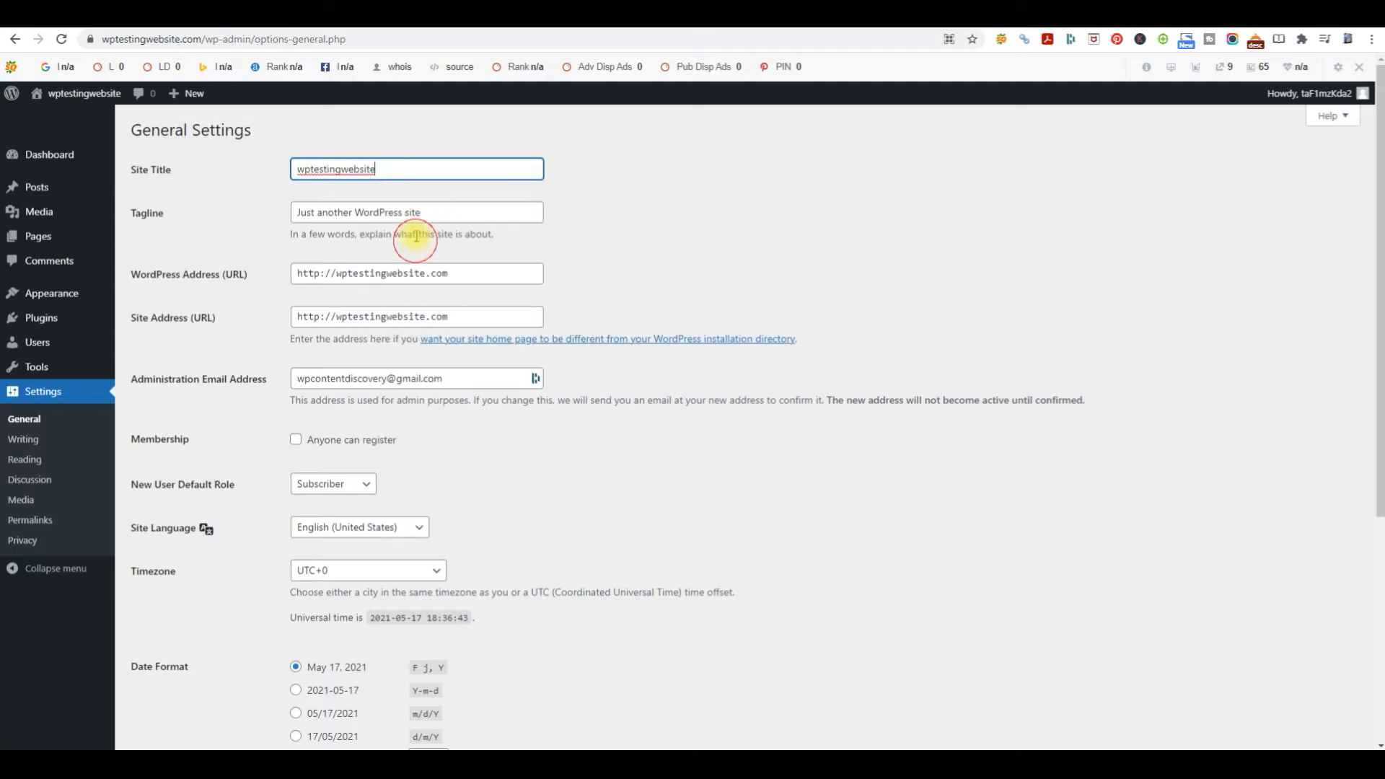
Edit the pasted site title to read "WP Testing Website" with spaces and capital letters.
left_click(342, 168)
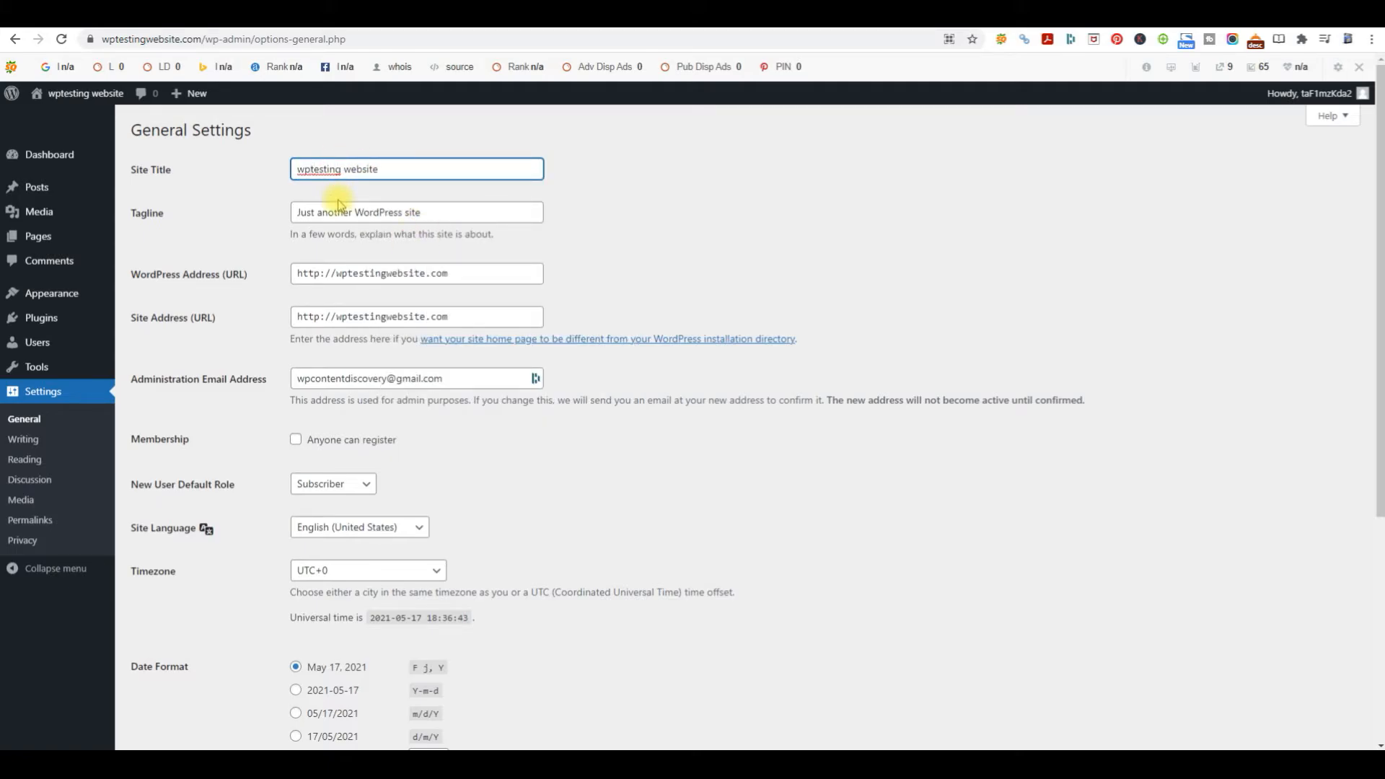
key("Left")
key("Left")
key("Left")
key("Left")
key("Left")
key("Left")
key("Left")
key("Left")
key("BackSpace")
key("BackSpace")
key("Caps_Lock")
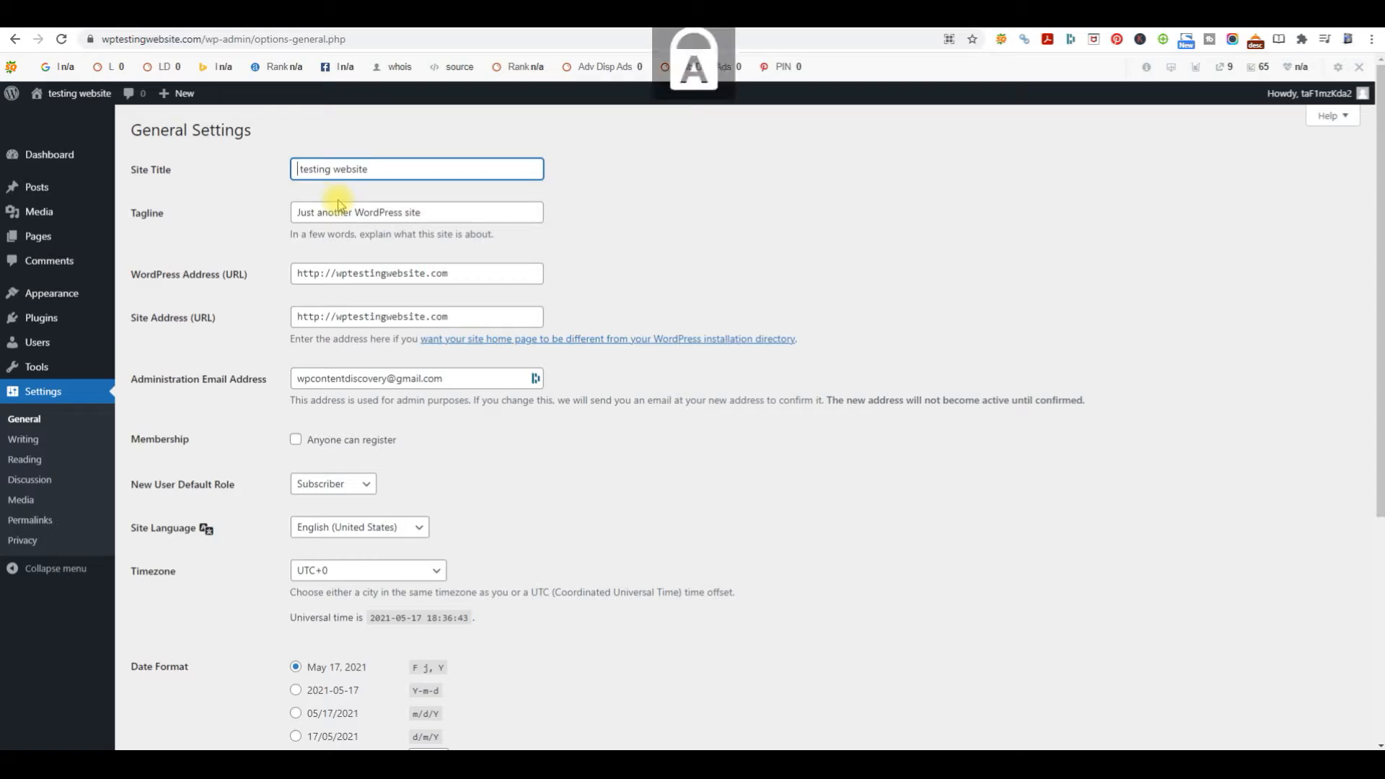
type("WP")
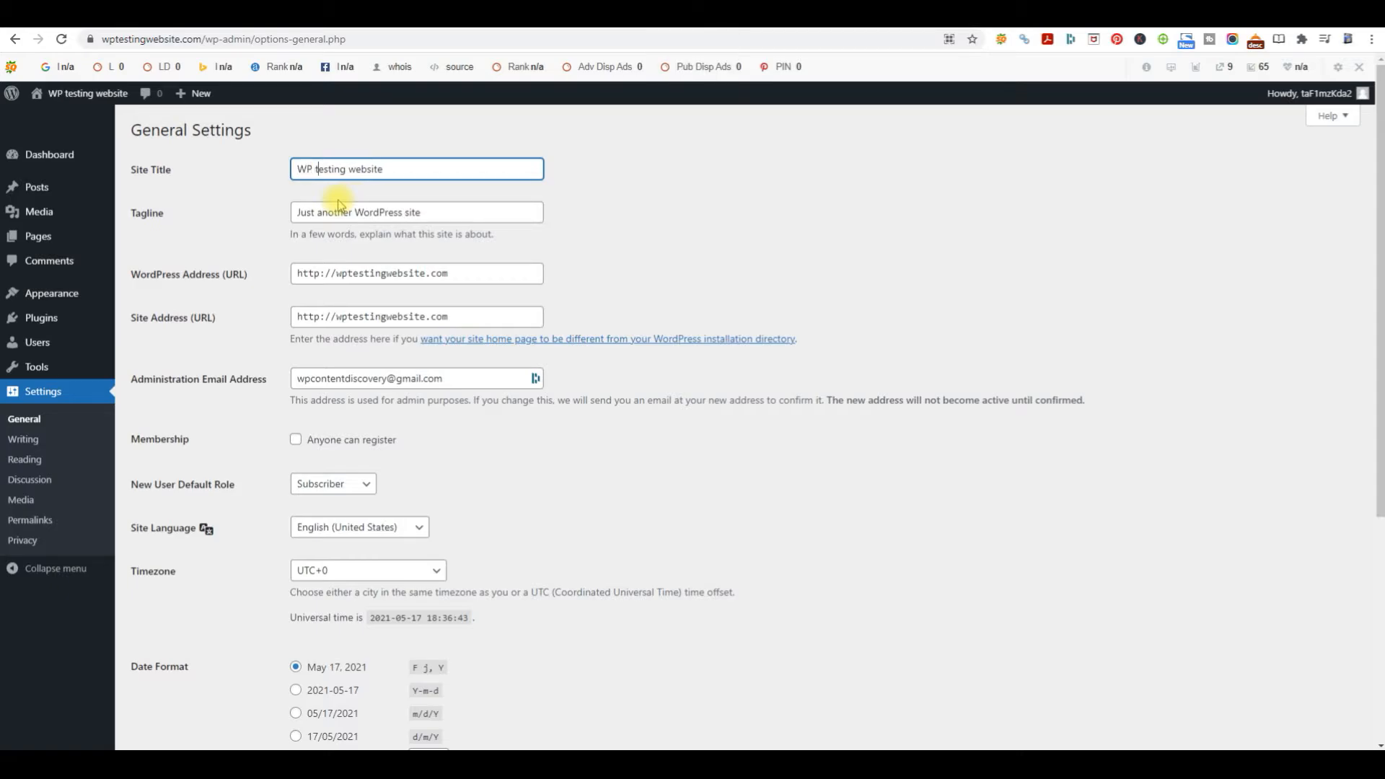
key("BackSpace")
type("T")
key("BackSpace")
type("W")
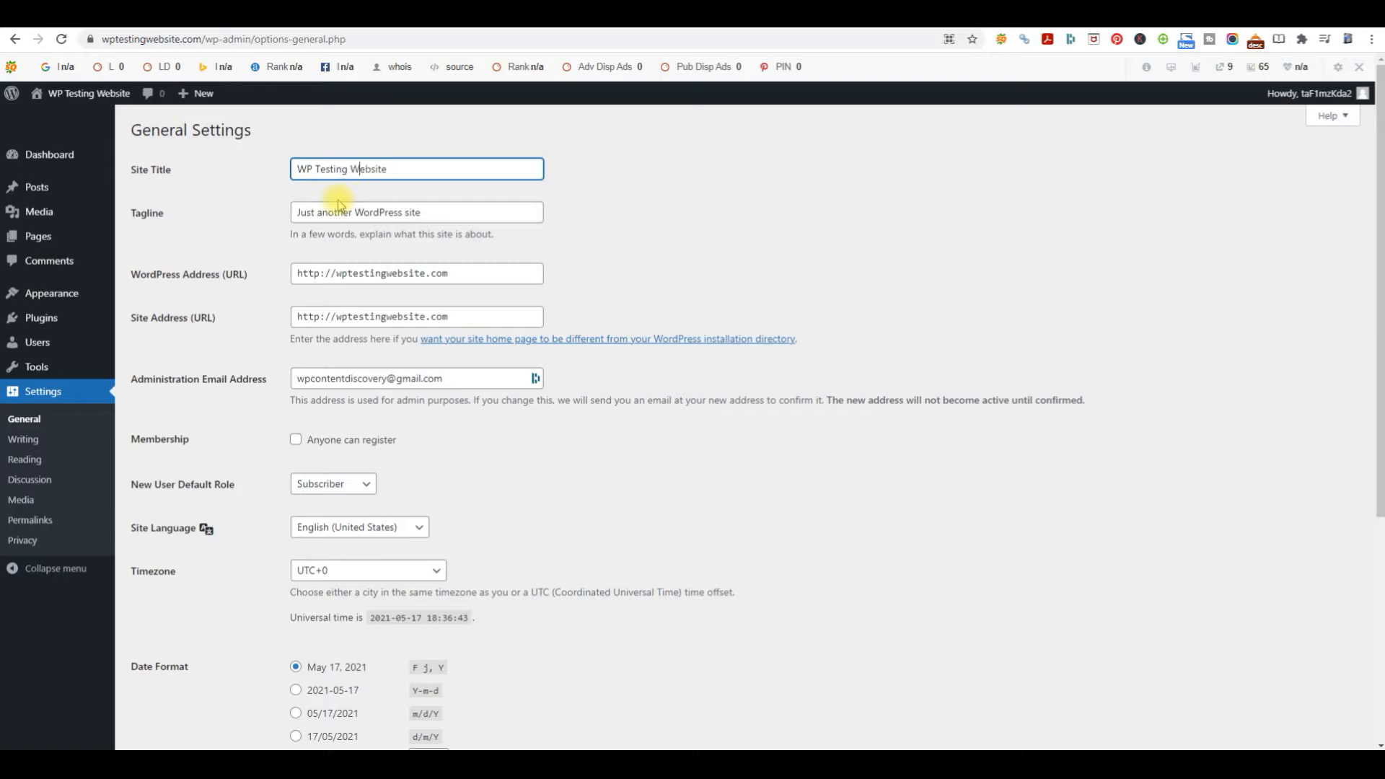
Set the tagline to "Learn How To Use WordPress" and try to save the general settings.
left_click_drag(441, 209, 276, 212)
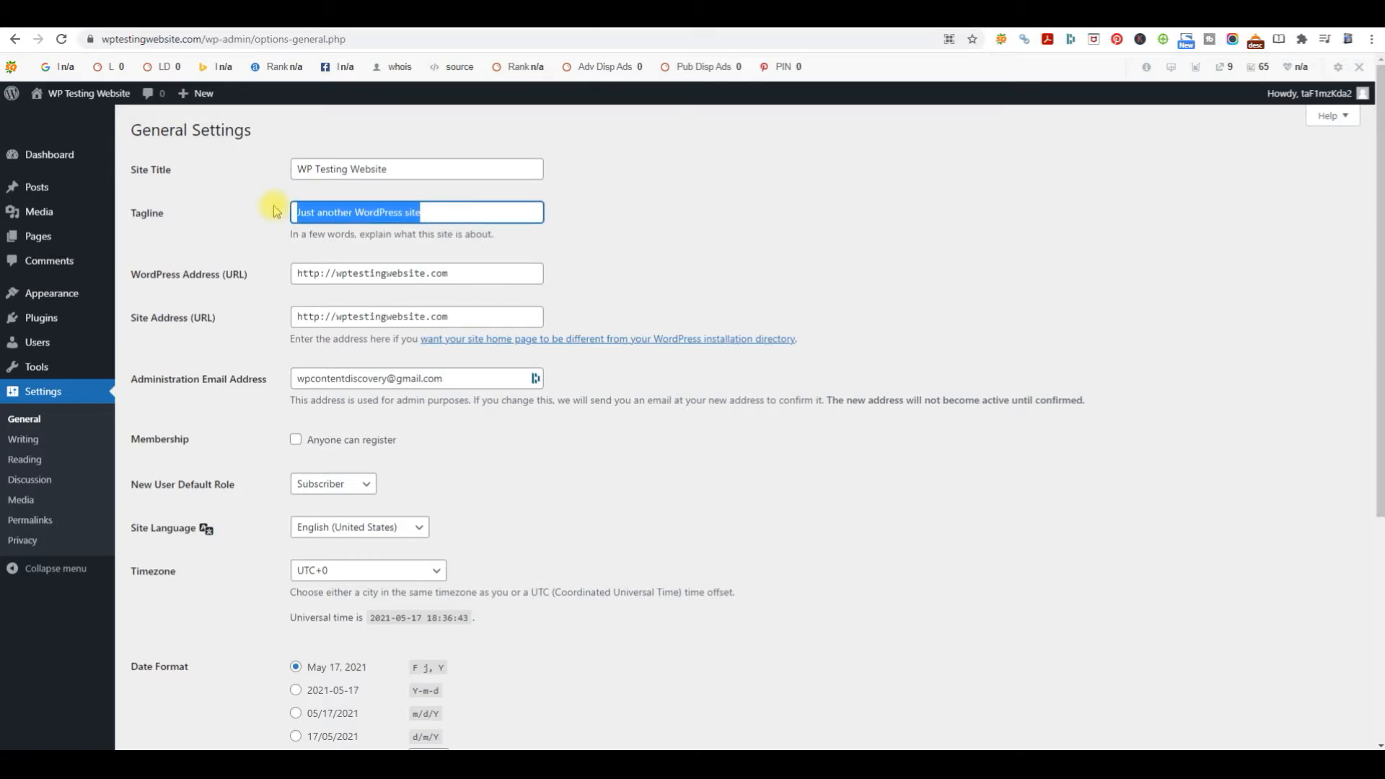
type("Les")
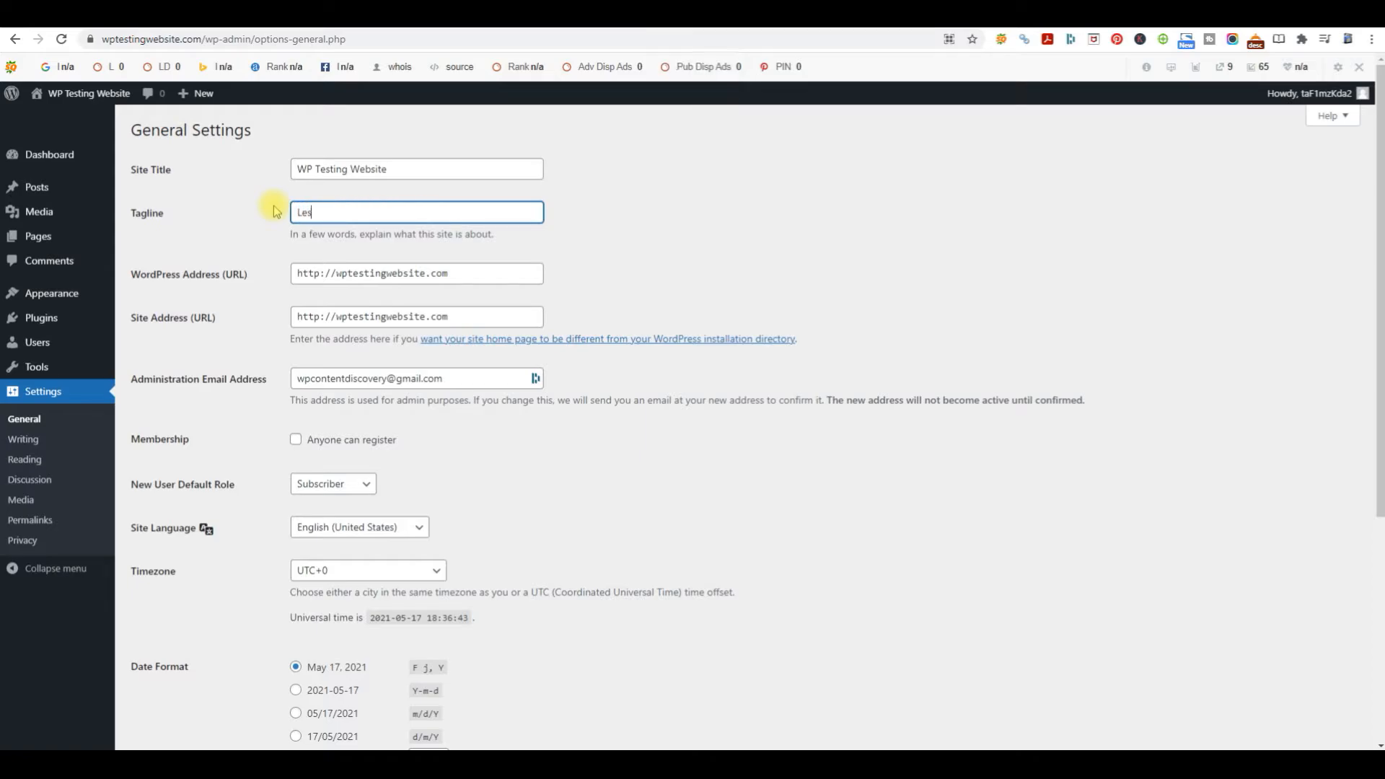
type("rn How  To Use WordPress")
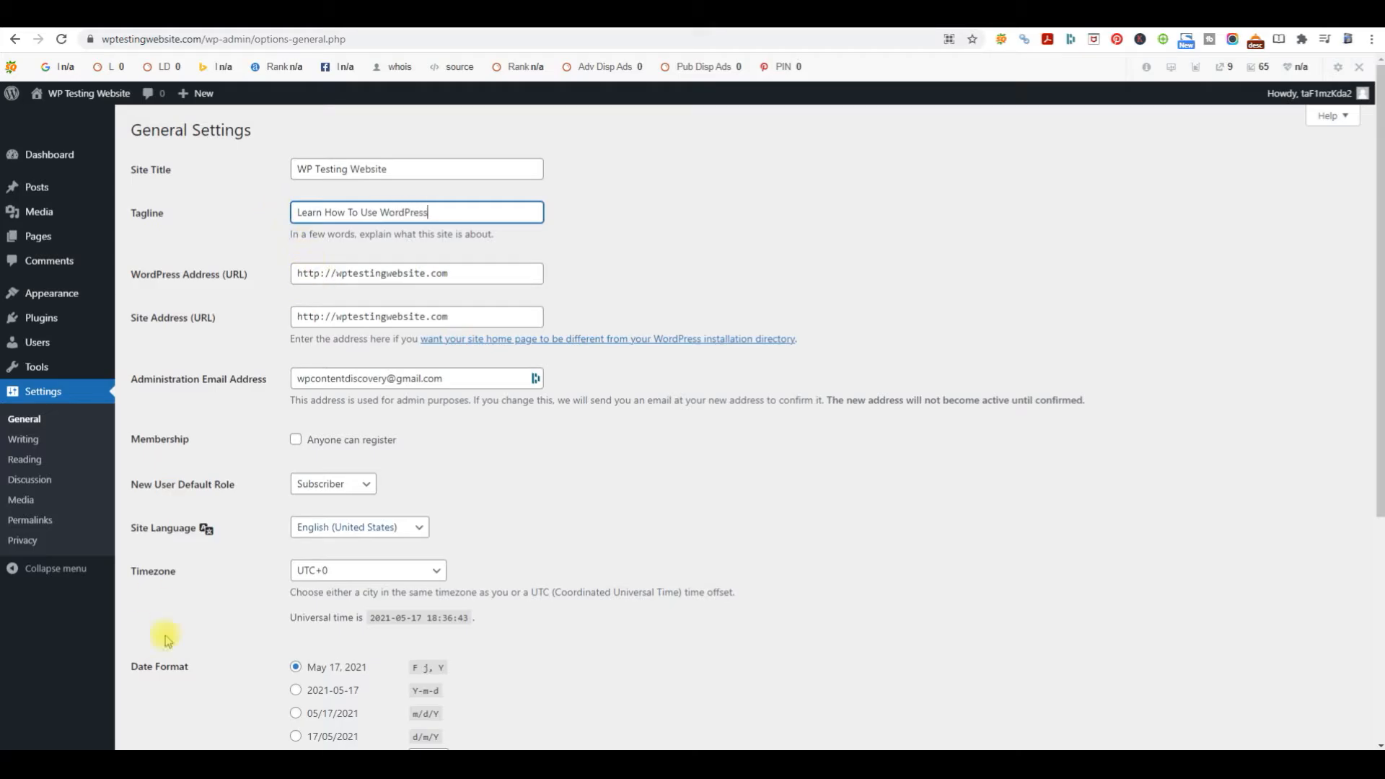
scroll(219, 662, "down", 5)
scroll(218, 662, "down", 1)
left_click(168, 676)
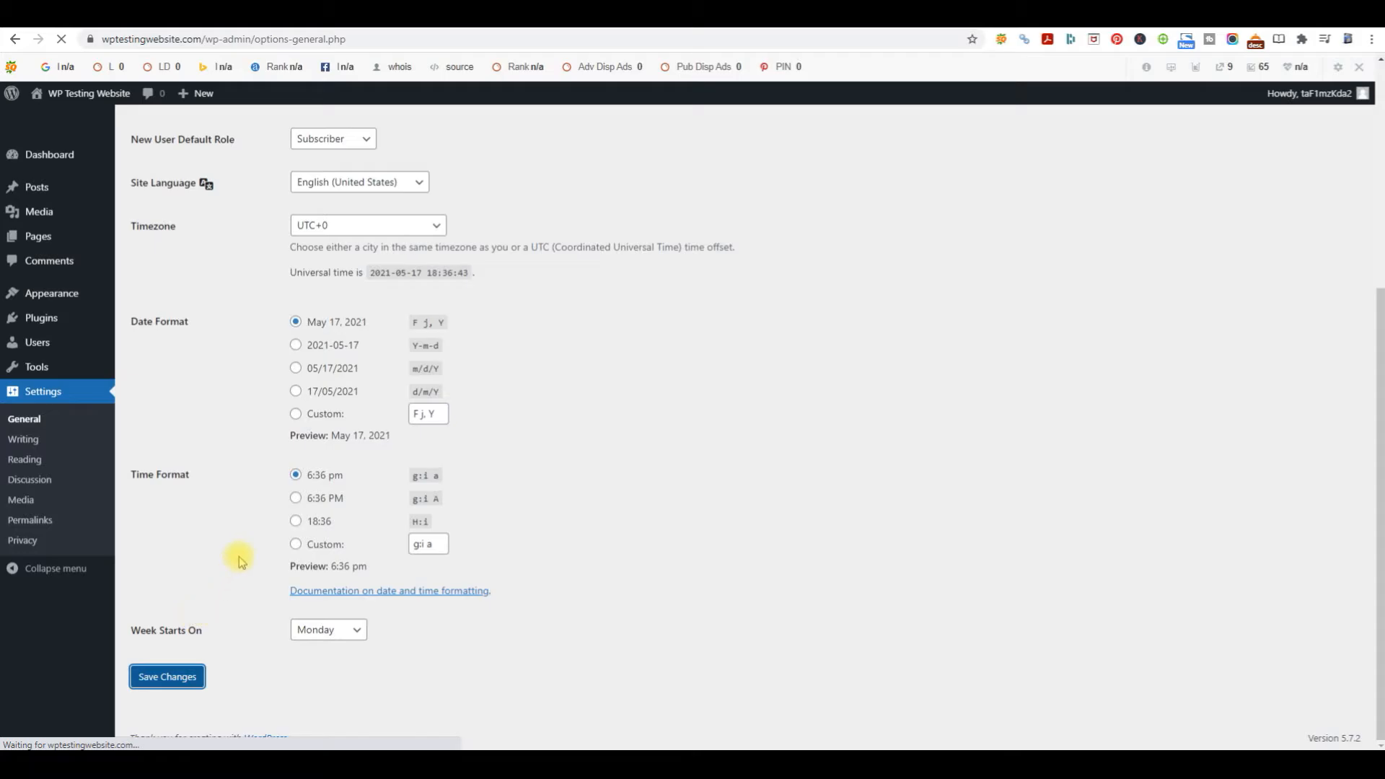
scroll(241, 562, "up", 6)
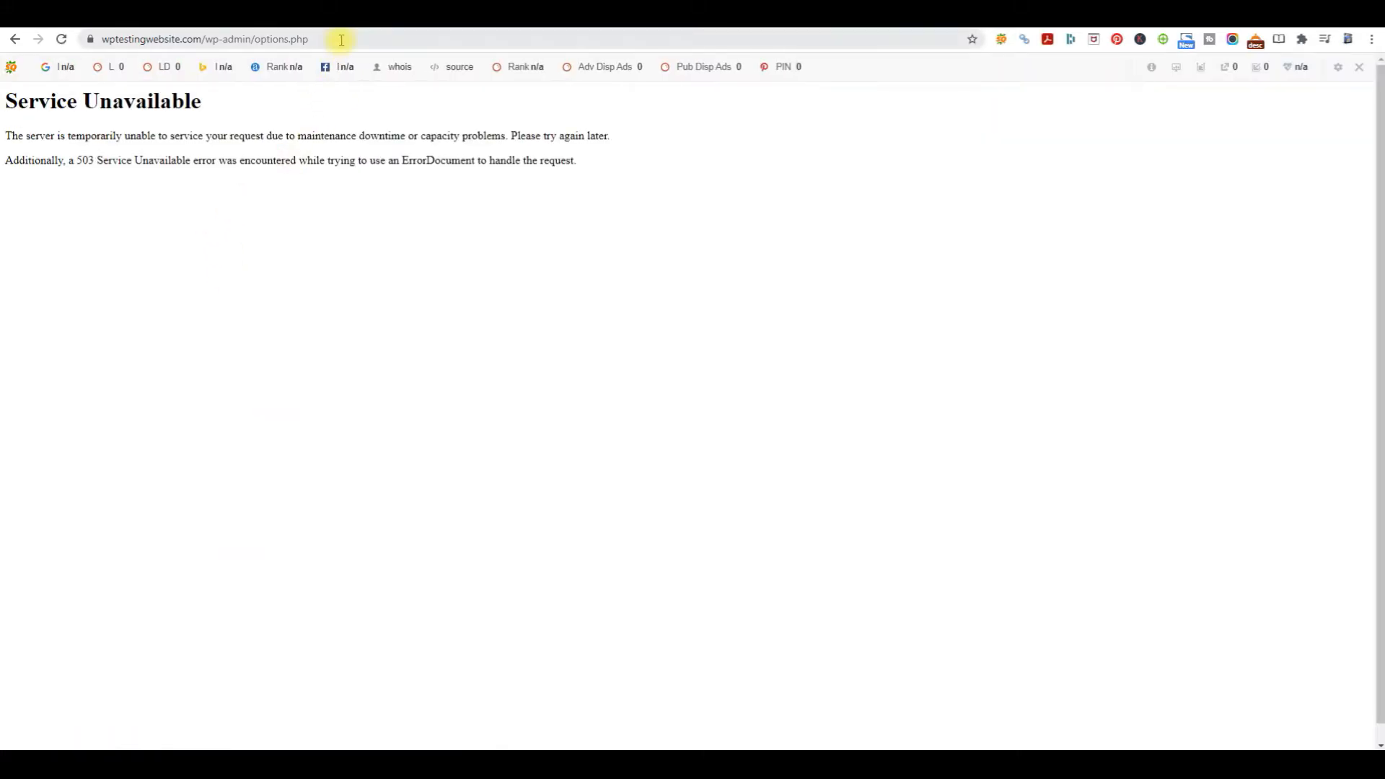
Reload the unavailable options page and reopen the General Settings.
left_click(341, 40)
key("Return")
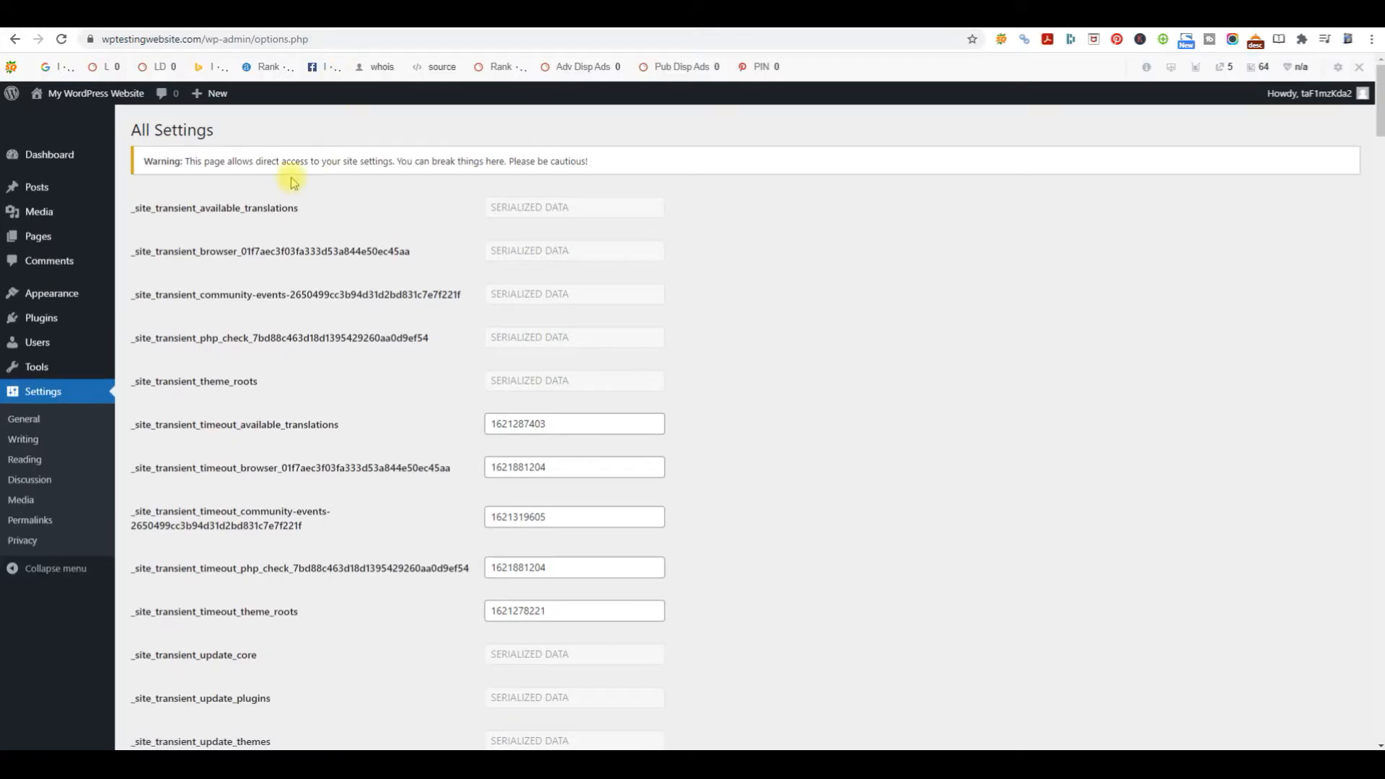
left_click(25, 418)
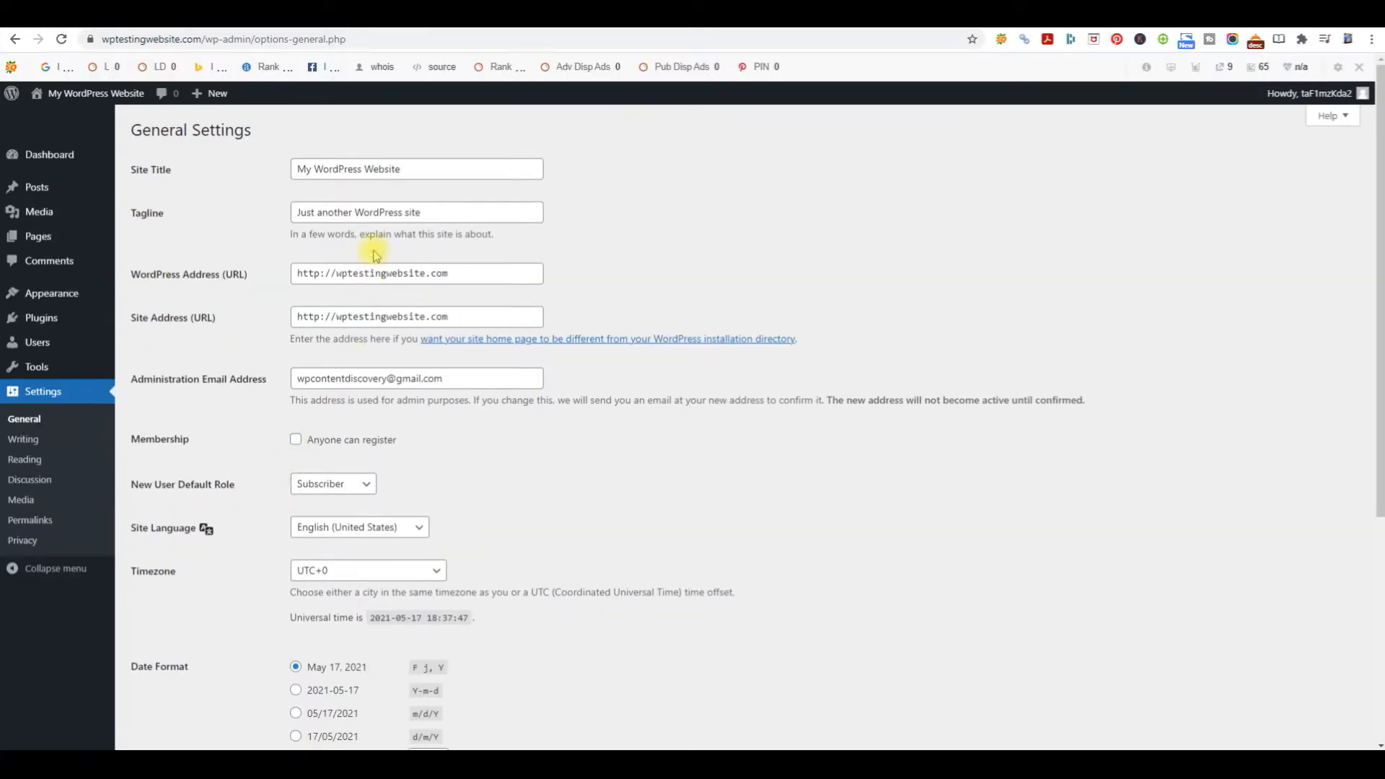
scroll(375, 238, "down", 3)
scroll(375, 217, "up", 3)
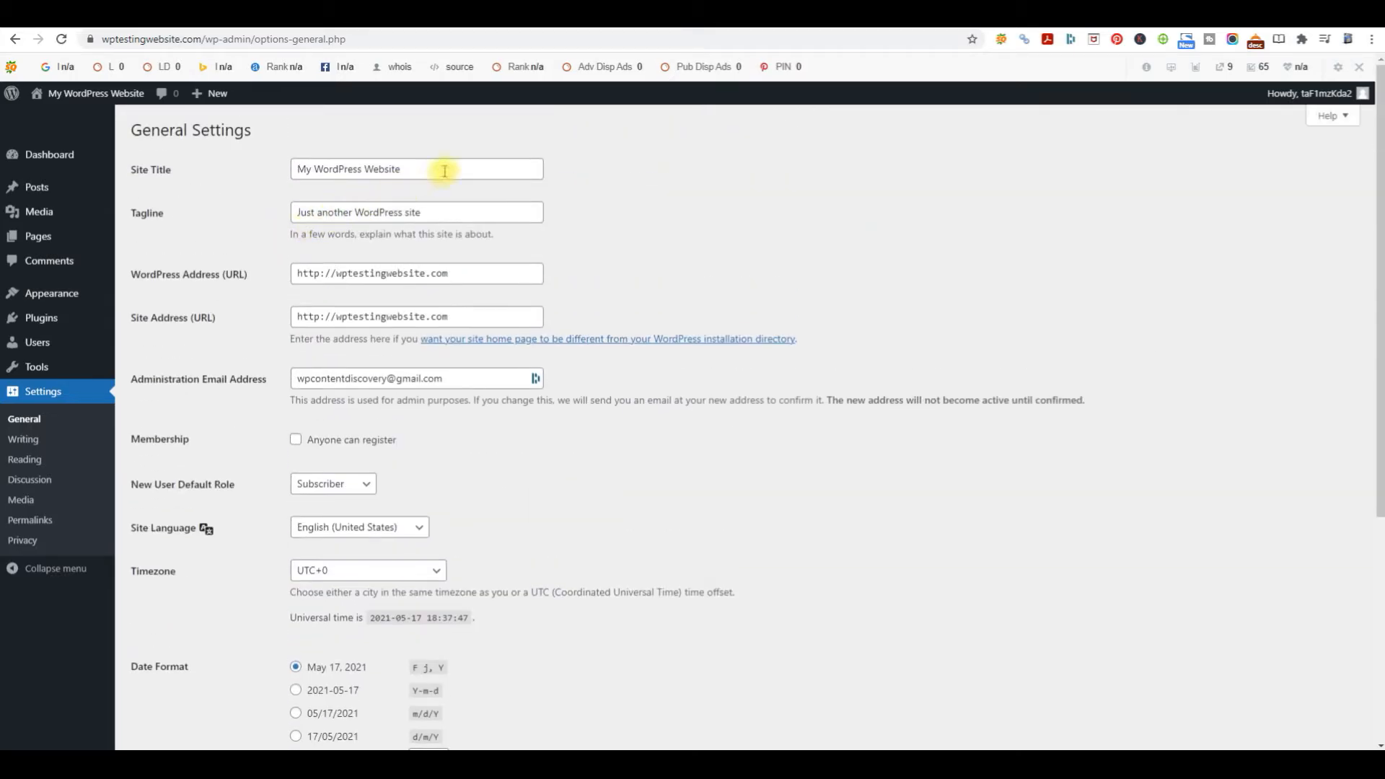
Replace the site title with the copied domain name "wptestingwebsite".
left_click_drag(445, 171, 295, 169)
right_click(295, 169)
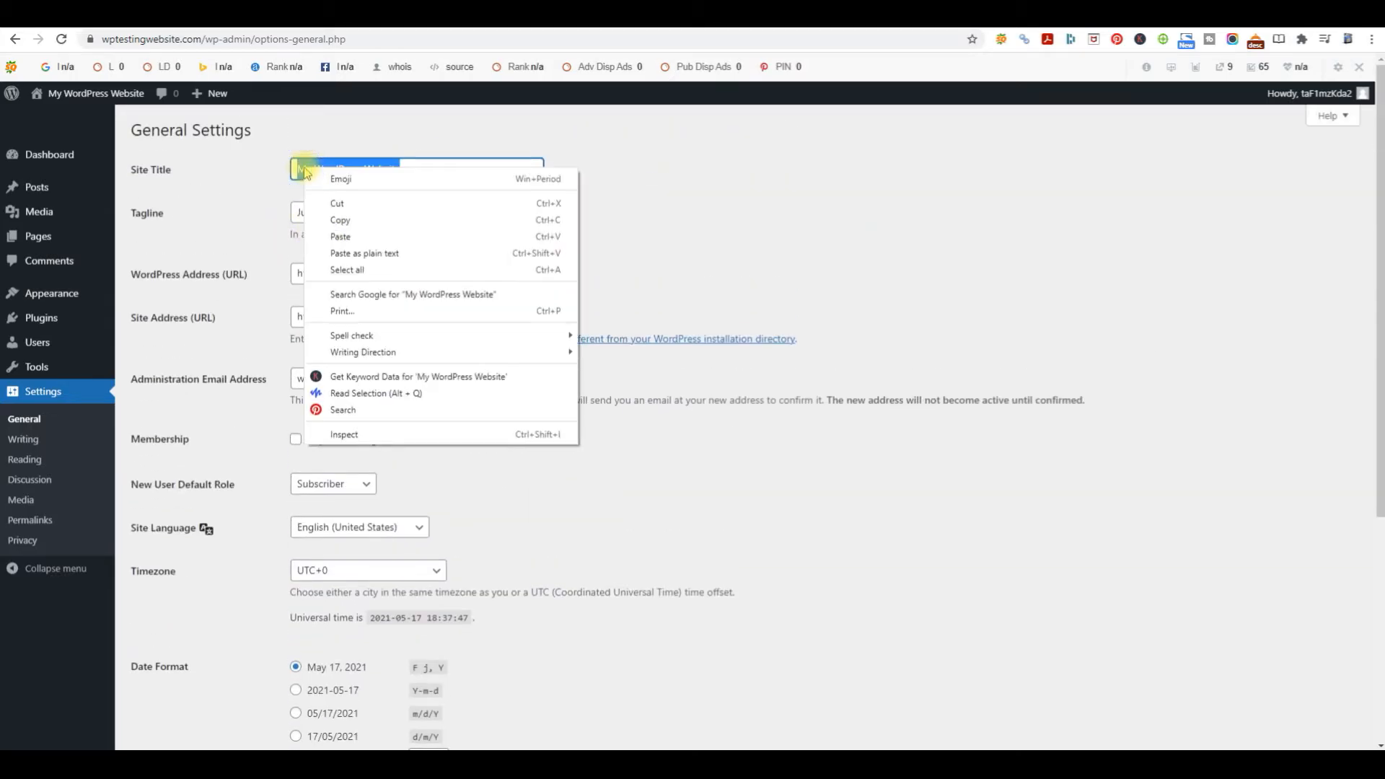
left_click(349, 231)
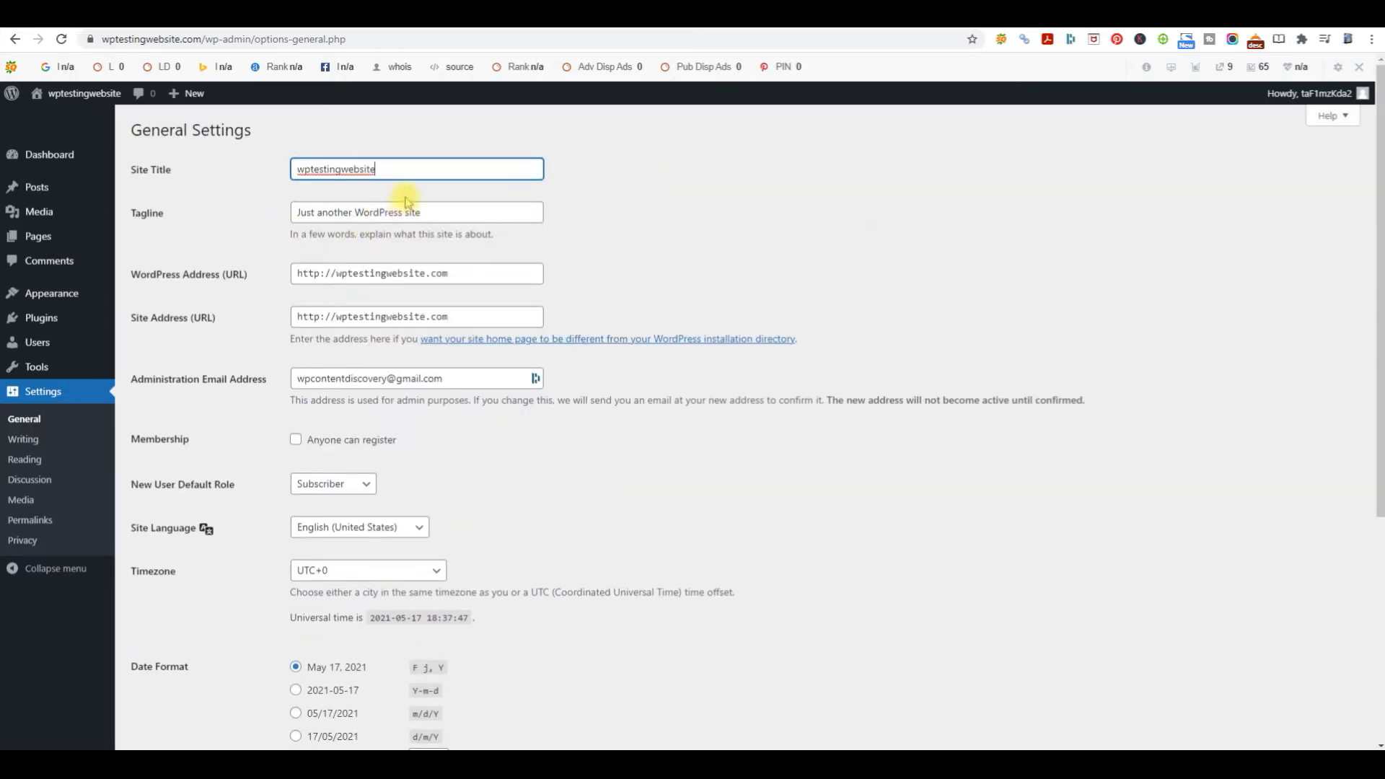
Edit the site title's spacing and capitalization so it reads "WP Testing Website".
left_click(342, 169)
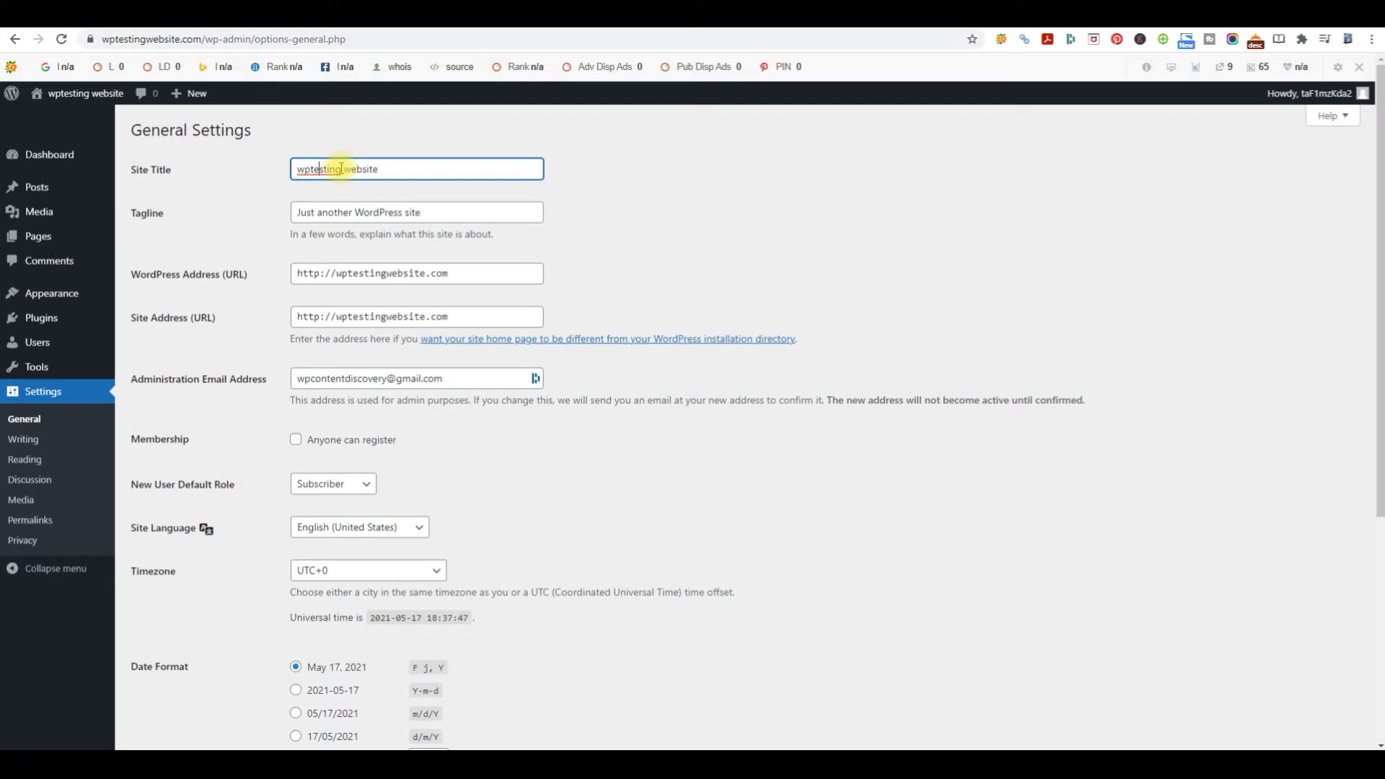
key("Left")
key("BackSpace")
key("BackSpace")
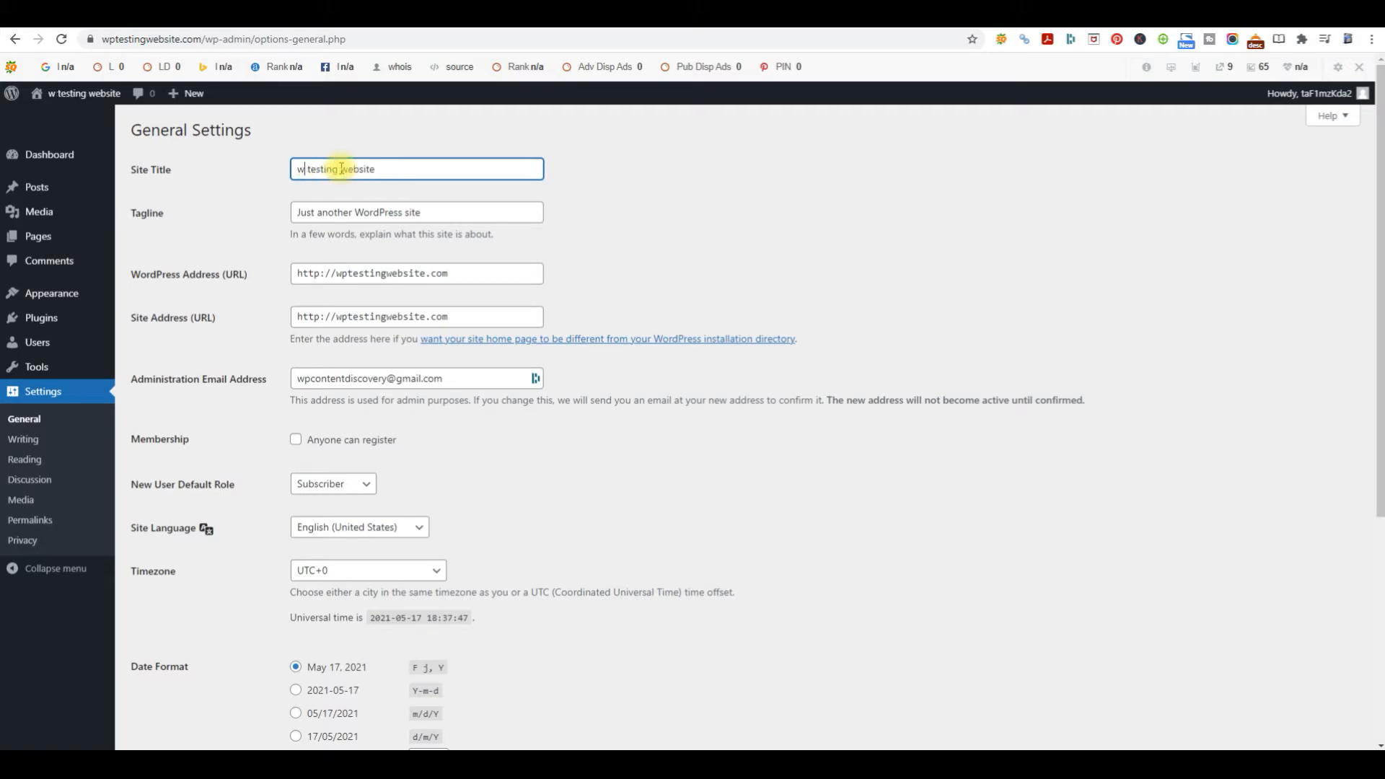
key("Caps_Lock")
type("WP")
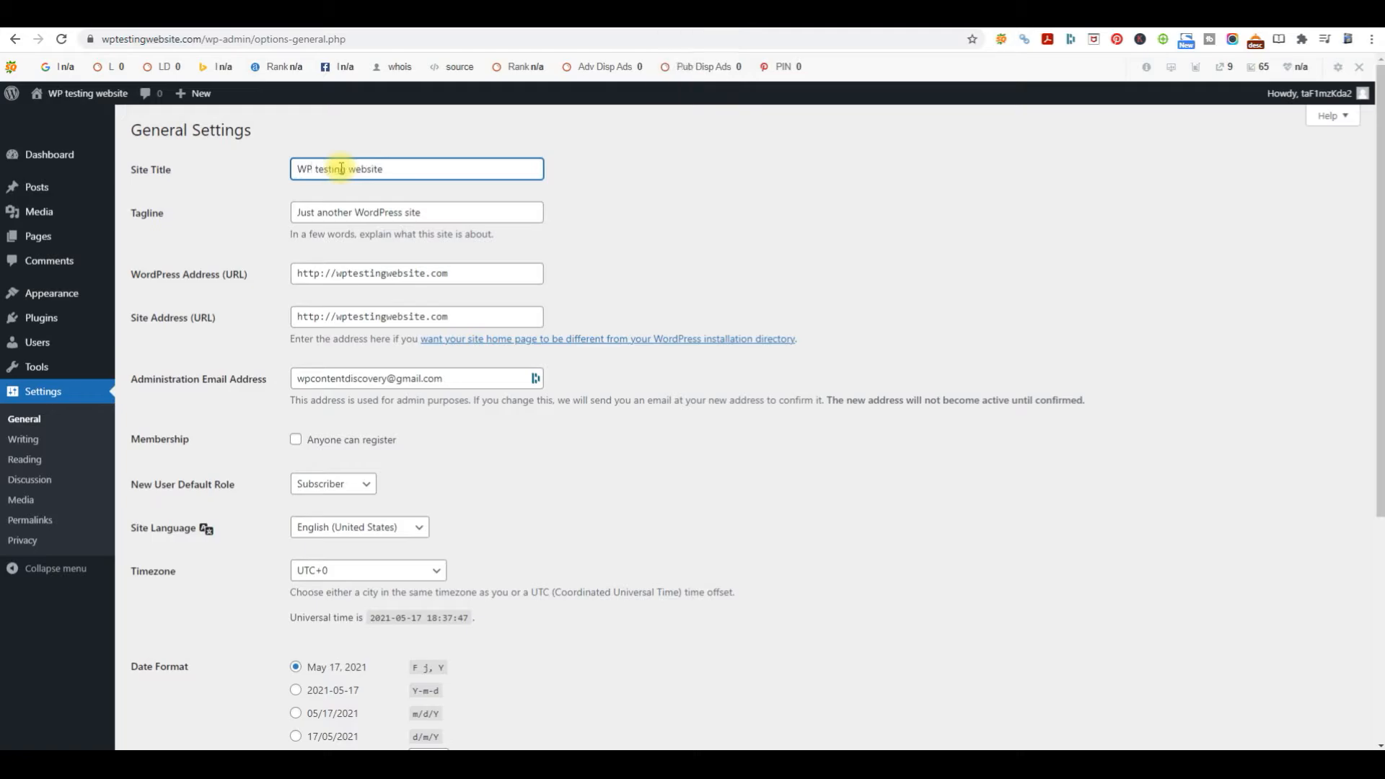
key("Right")
key("Right")
key("BackSpace")
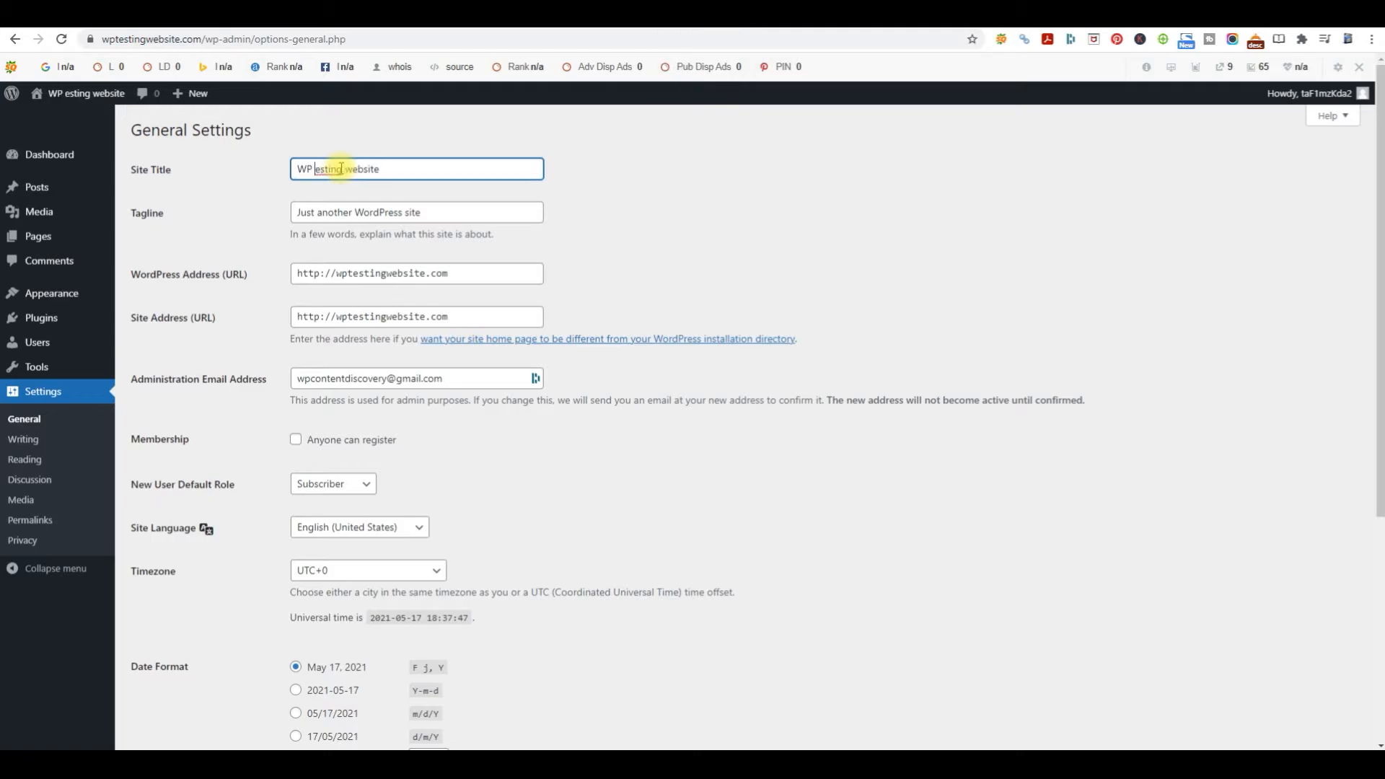
type("T")
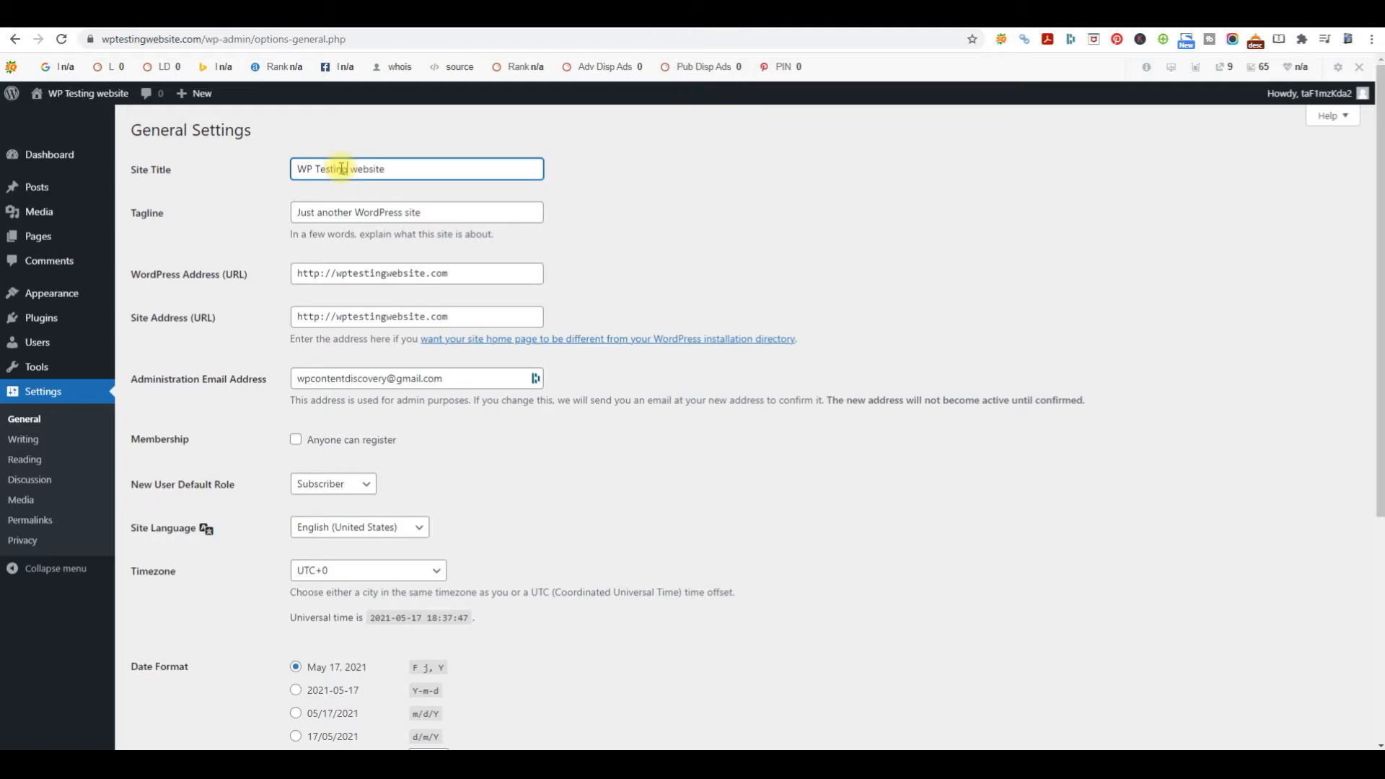
key("BackSpace")
type("W")
Replace the default tagline with "Learn How To Usw Wordpress".
left_click_drag(433, 212, 285, 215)
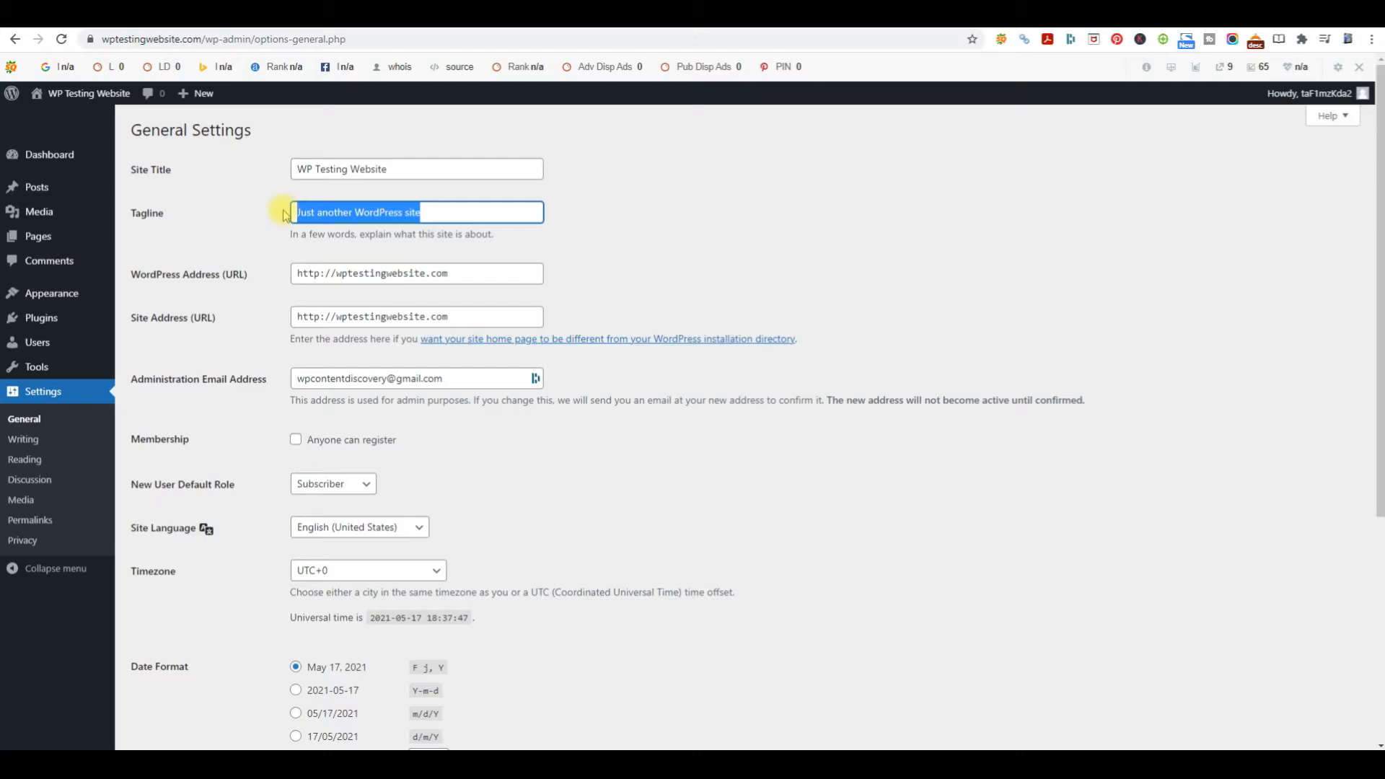
type("lEARN")
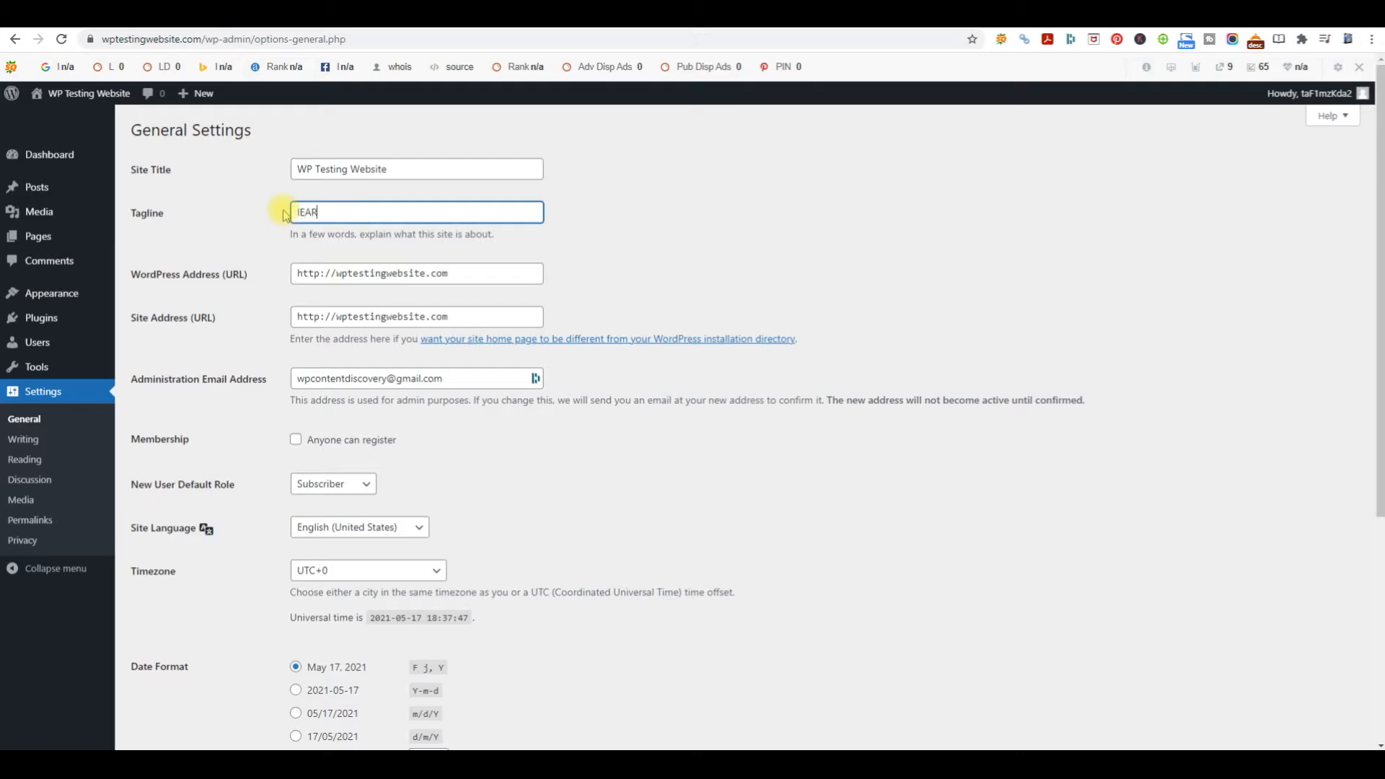
key("BackSpace")
key("BackSpace")
key("BackSpace")
key("BackSpace")
key("BackSpace")
key("BackSpace")
key("Caps_Lock")
type("Learn How To Usw Wordpress")
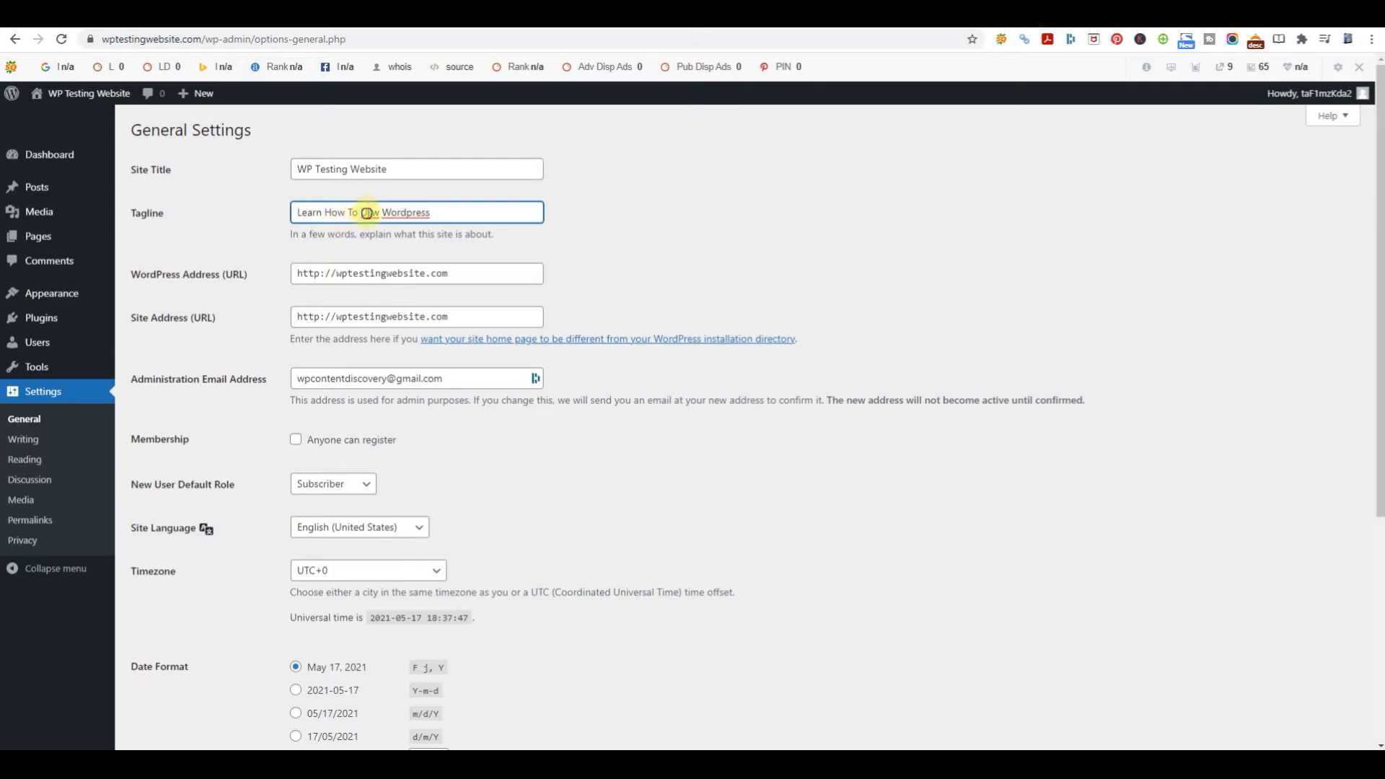
Correct the tagline's misspelled words to "Use" and "WordPress" and save the general settings.
right_click(363, 212)
left_click(385, 228)
right_click(399, 211)
left_click(417, 225)
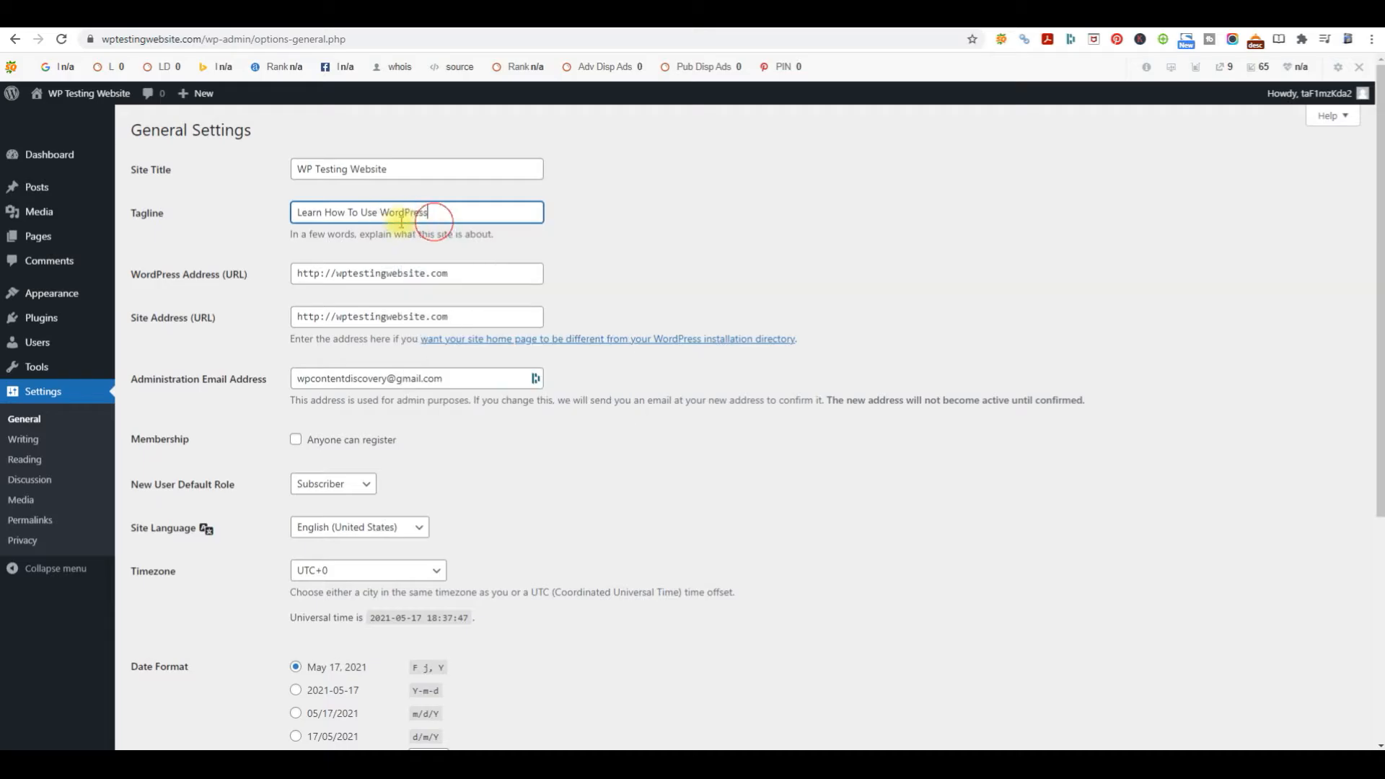
scroll(247, 426, "down", 5)
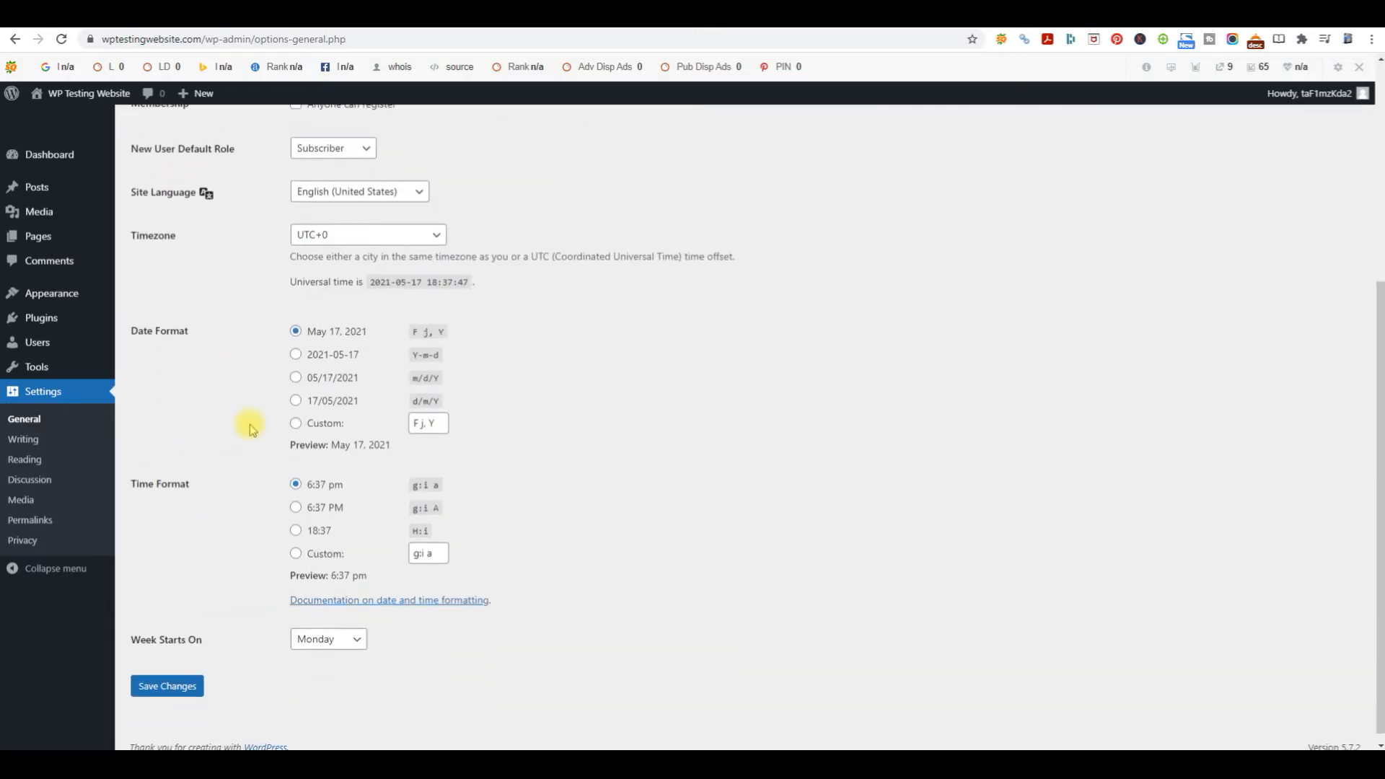
left_click(180, 676)
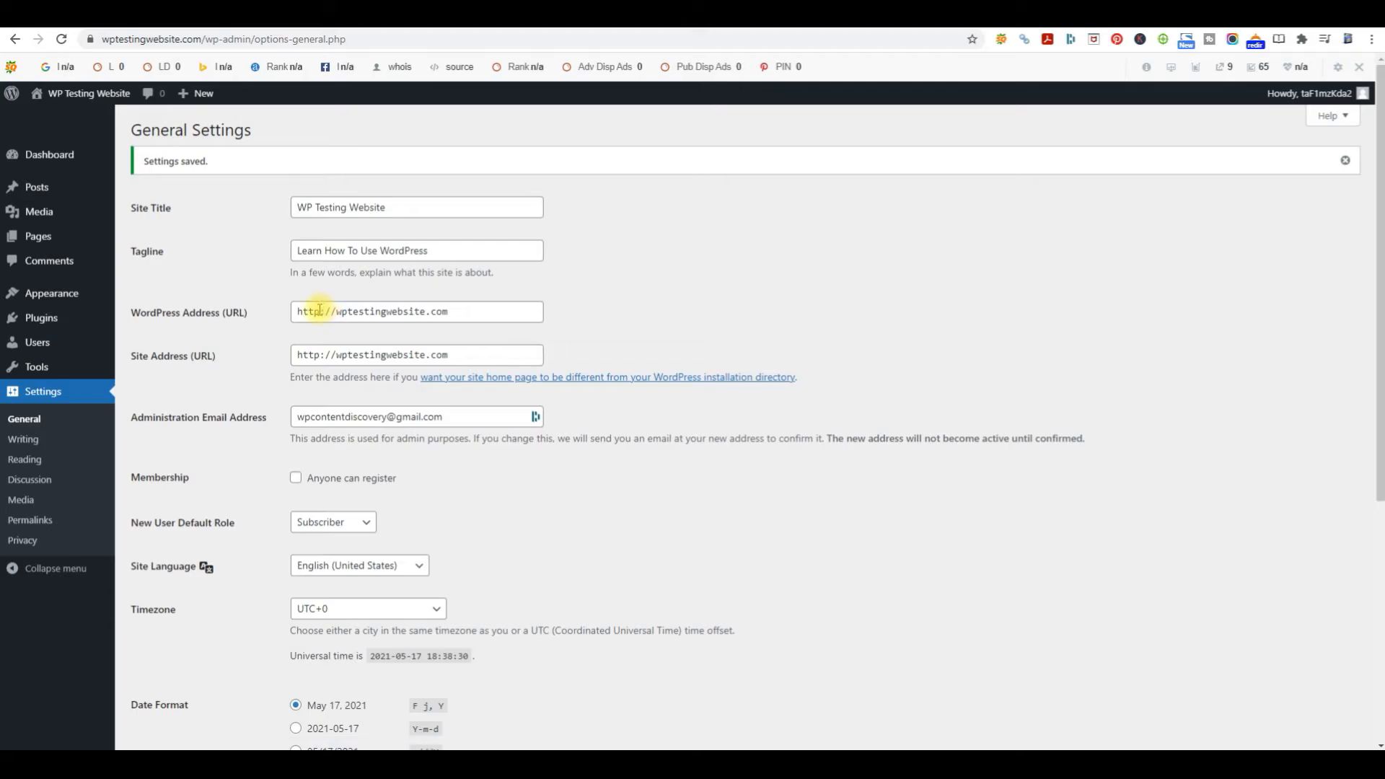
left_click(320, 311)
type("s")
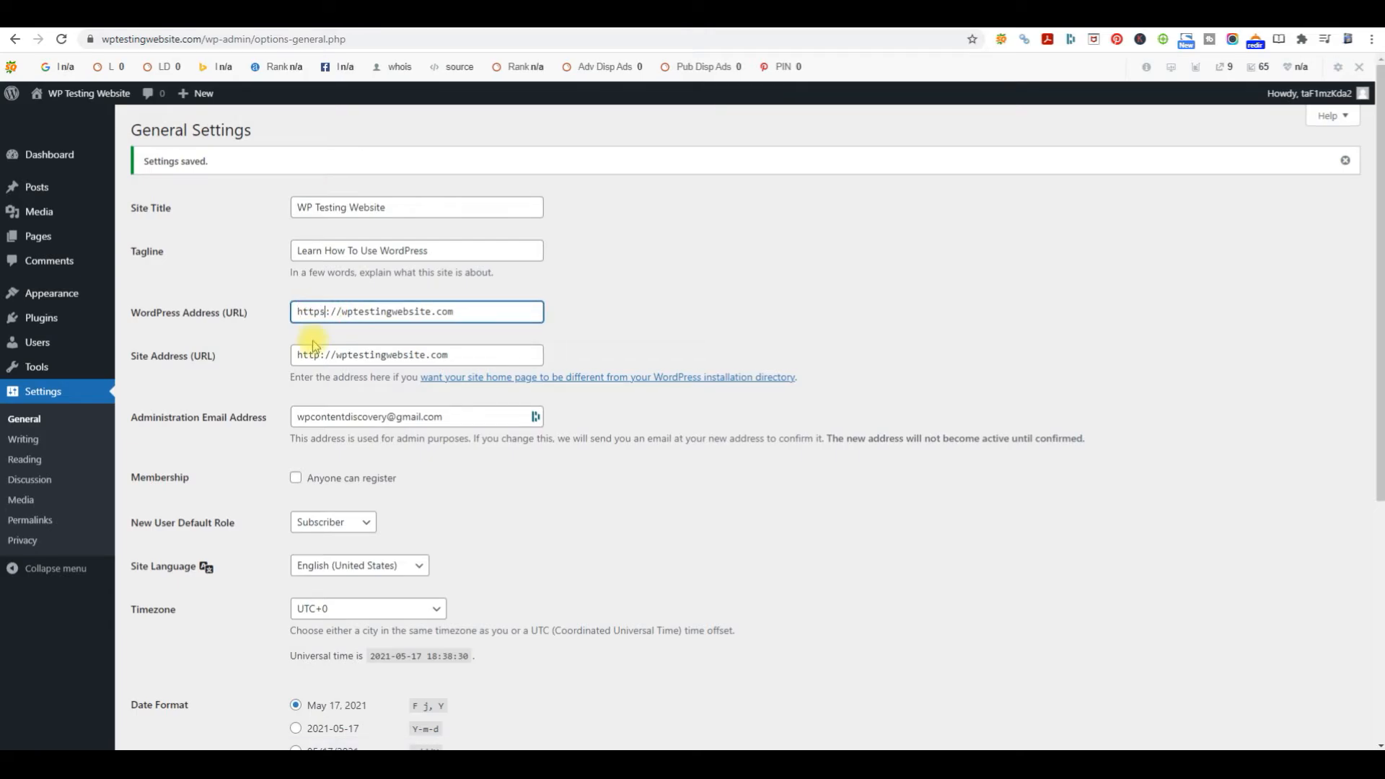
left_click(342, 312)
type("www")
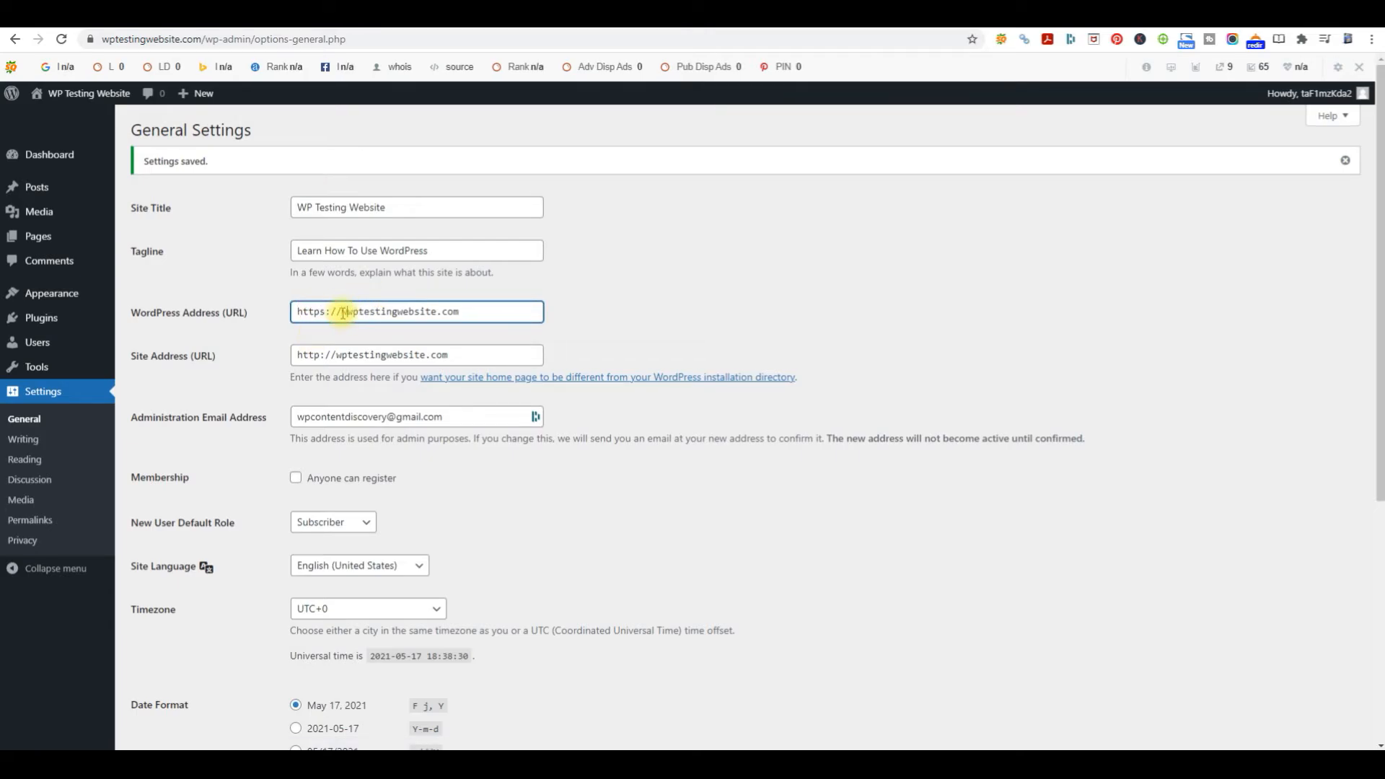
type(".")
Copy the WordPress Address into the Site Address (URL), replacing its current value, and save the general settings.
triple_click(342, 311)
right_click(344, 311)
left_click(386, 370)
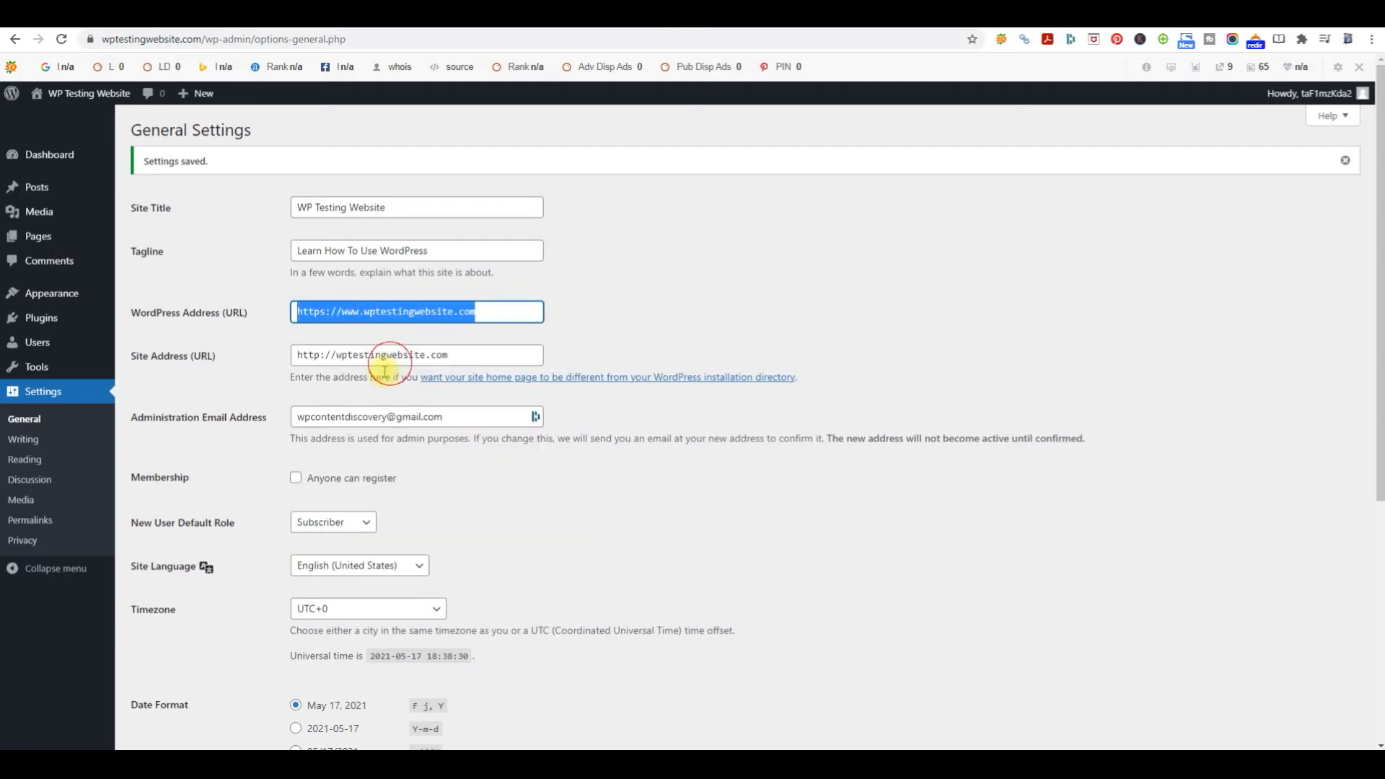
triple_click(371, 354)
right_click(377, 355)
left_click(435, 405)
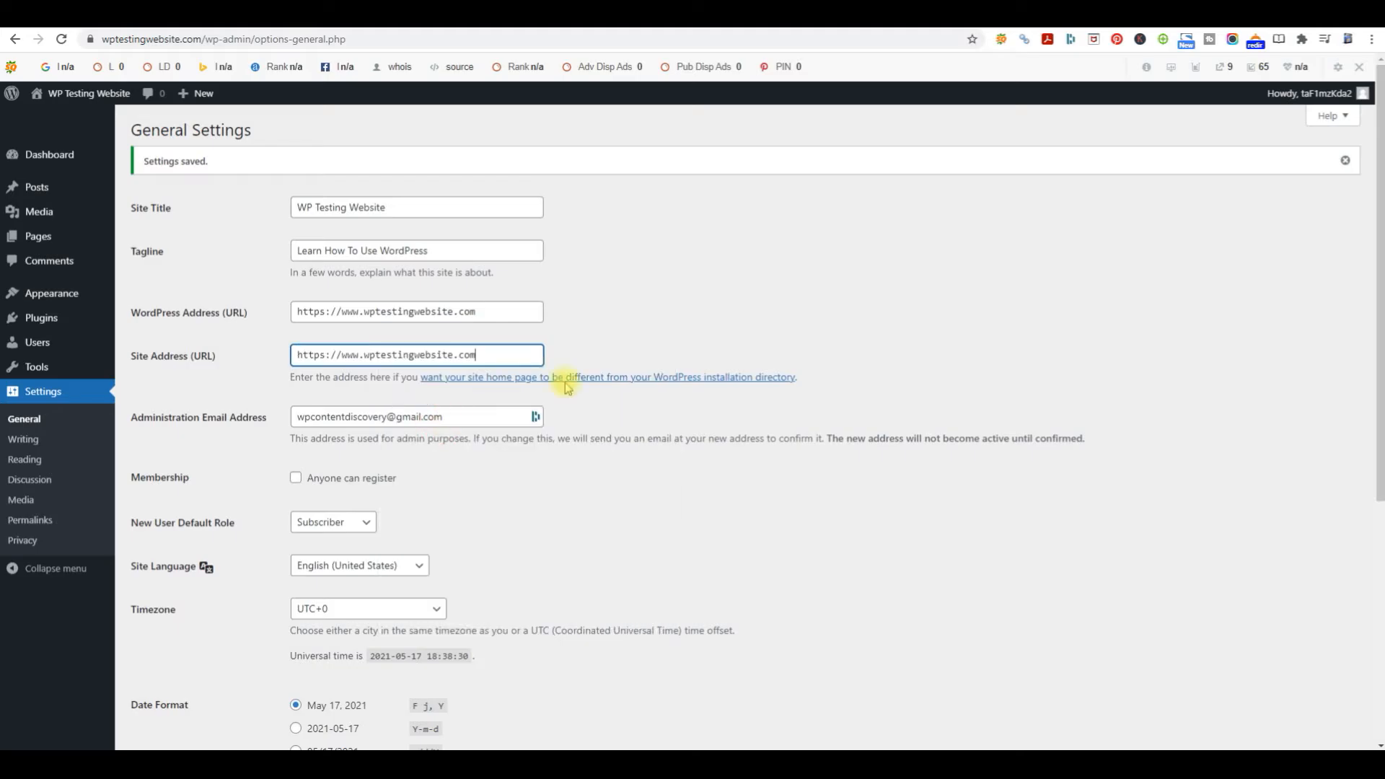
scroll(568, 388, "down", 5)
left_click(166, 676)
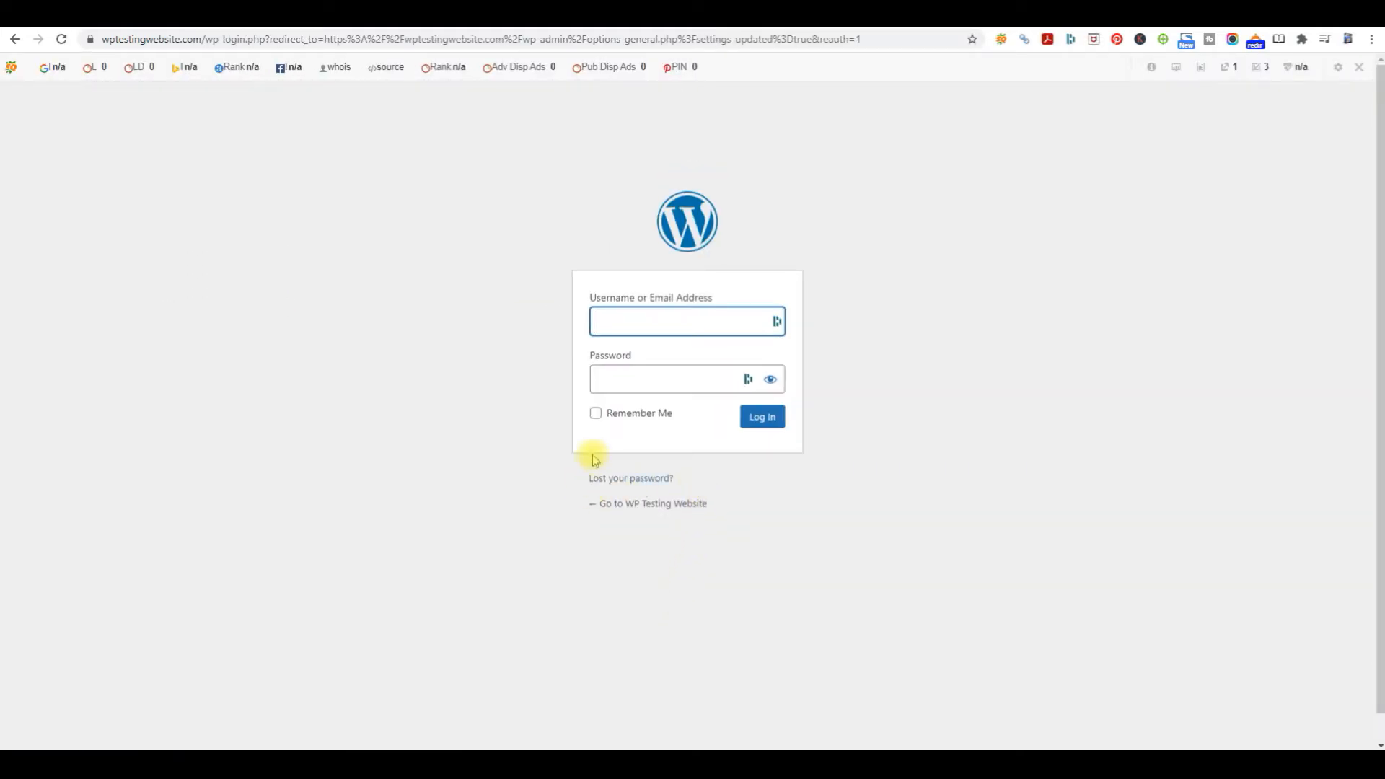
Enable Remember Me on the WordPress login form and check the site's connection security information.
left_click(596, 413)
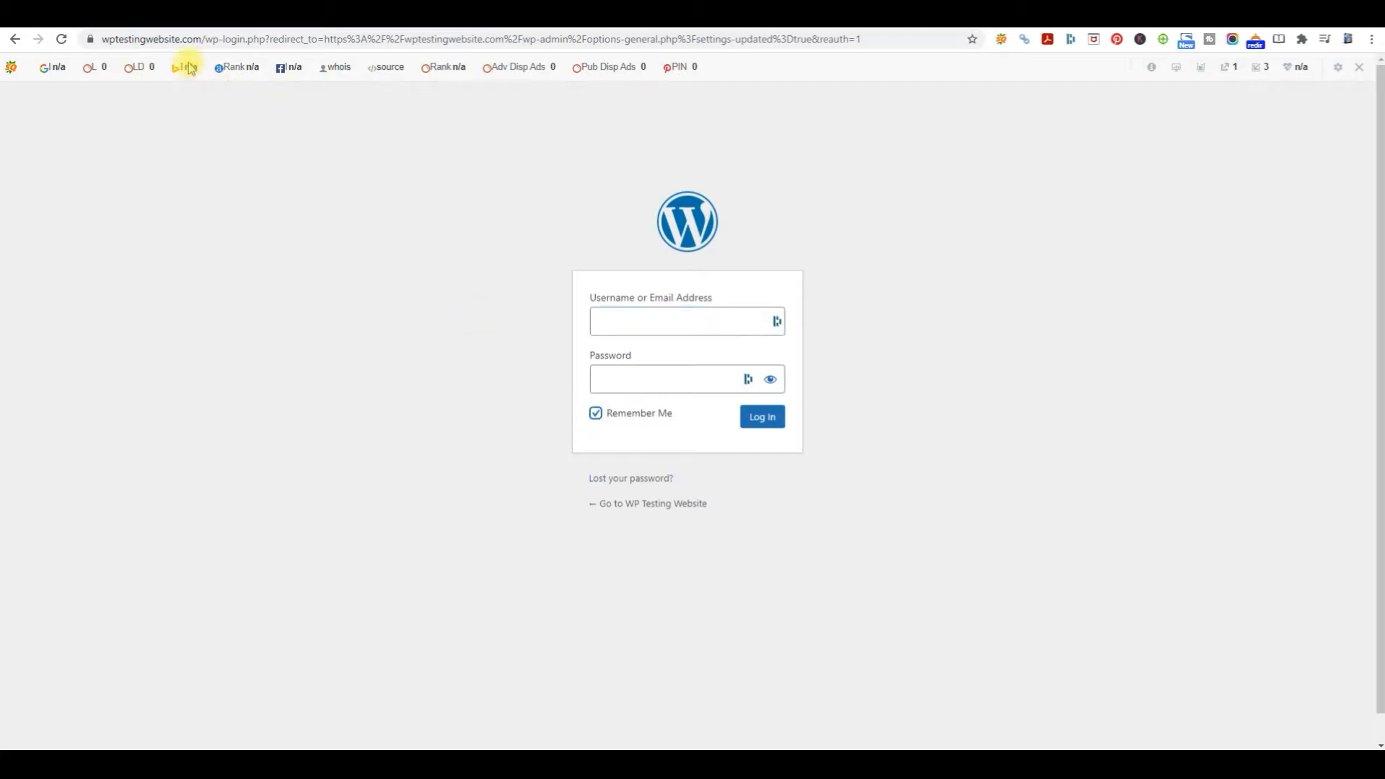
left_click(90, 41)
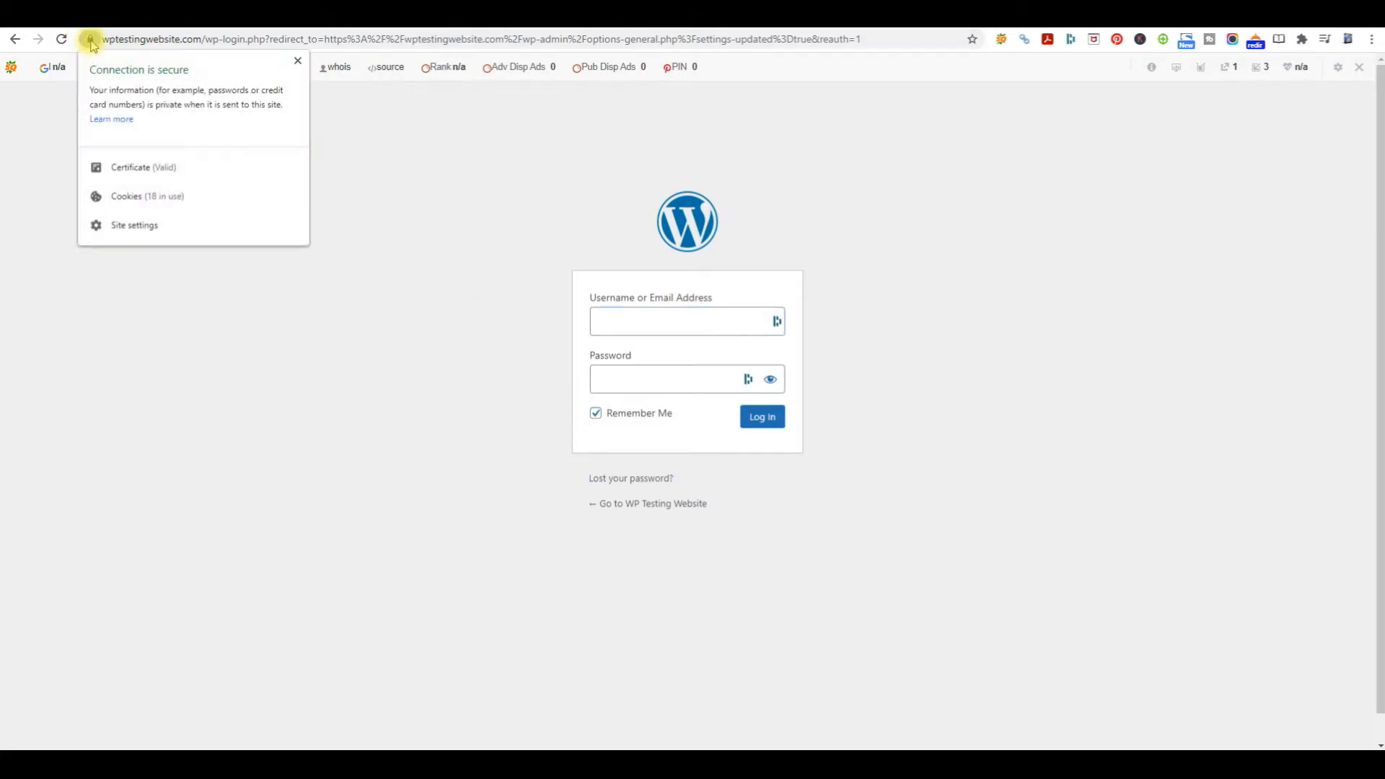
left_click(619, 322)
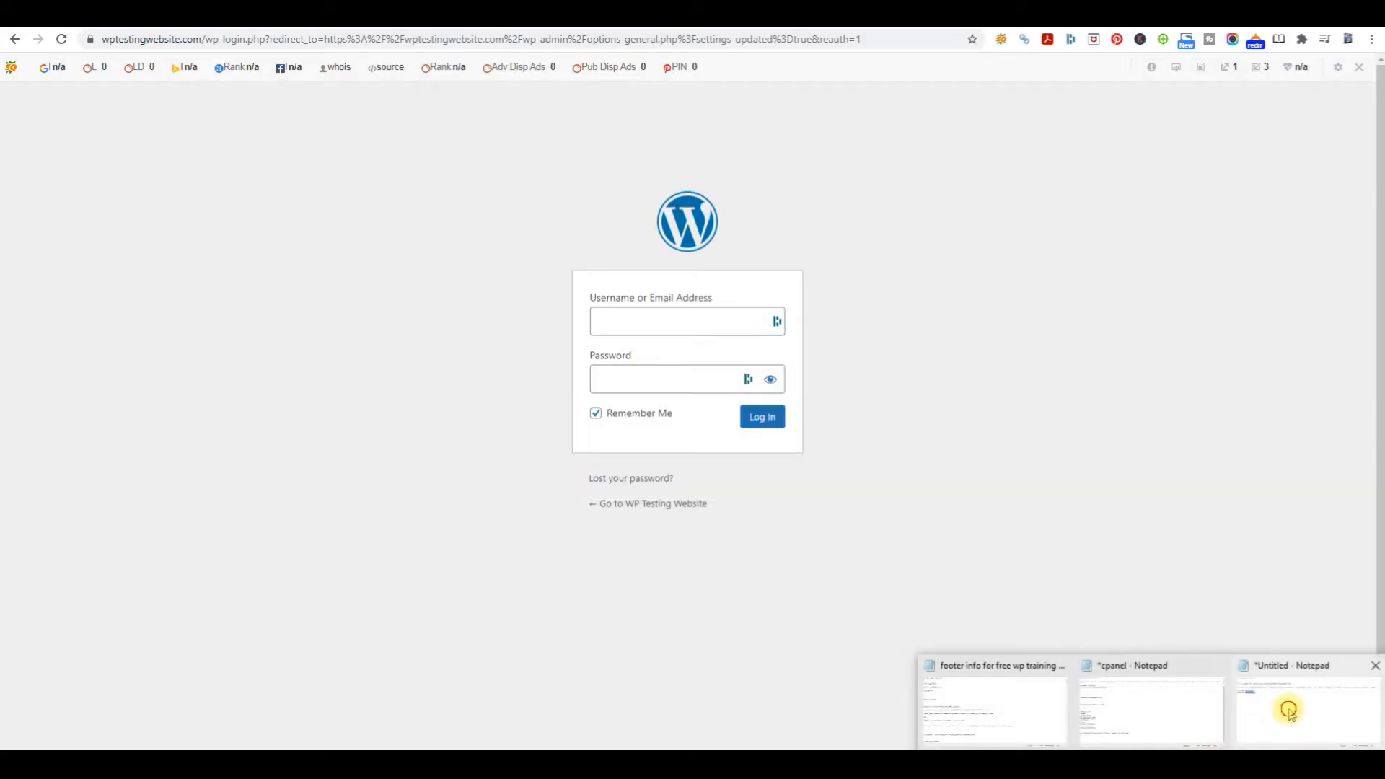
Copy the generated username from the untitled Notepad file into the login form's username field.
left_click(1289, 708)
double_click(242, 309)
right_click(248, 310)
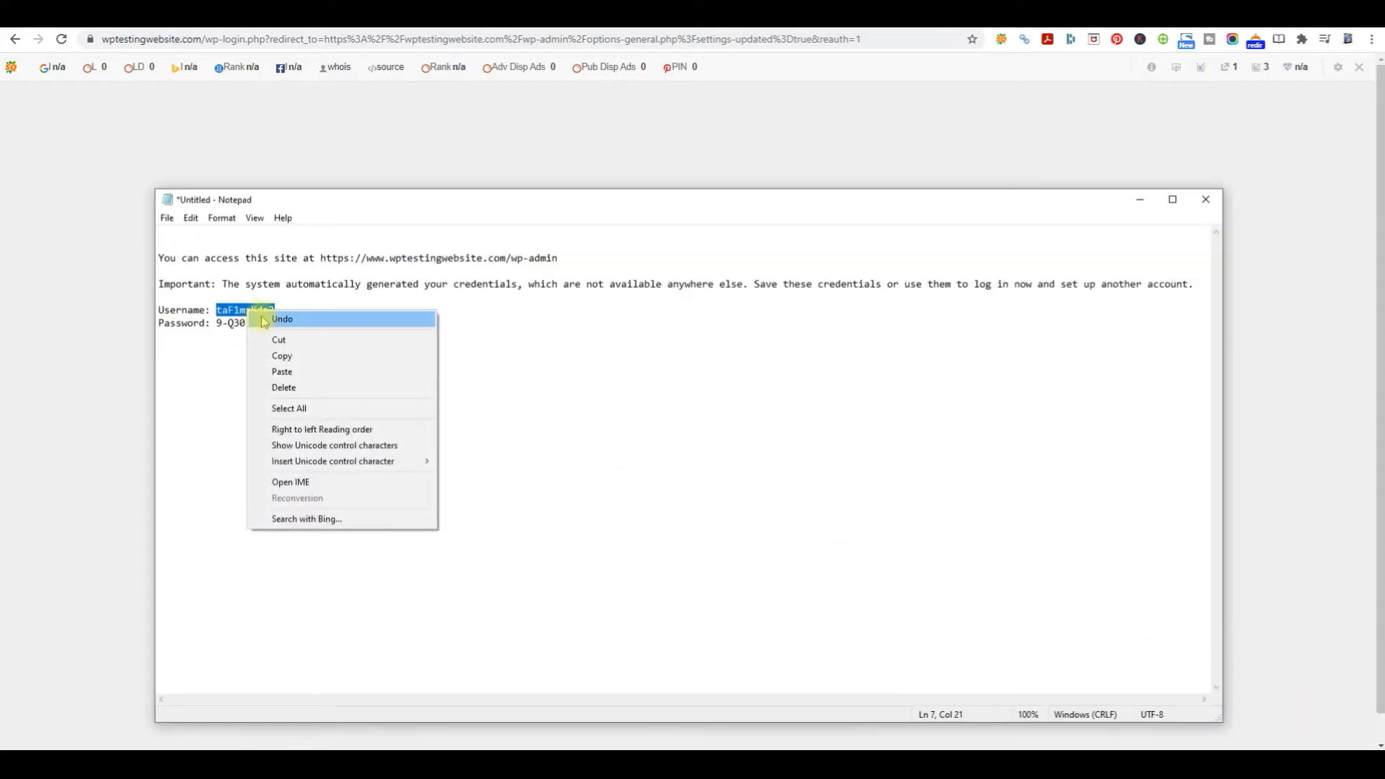
left_click(307, 358)
left_click(123, 371)
right_click(619, 320)
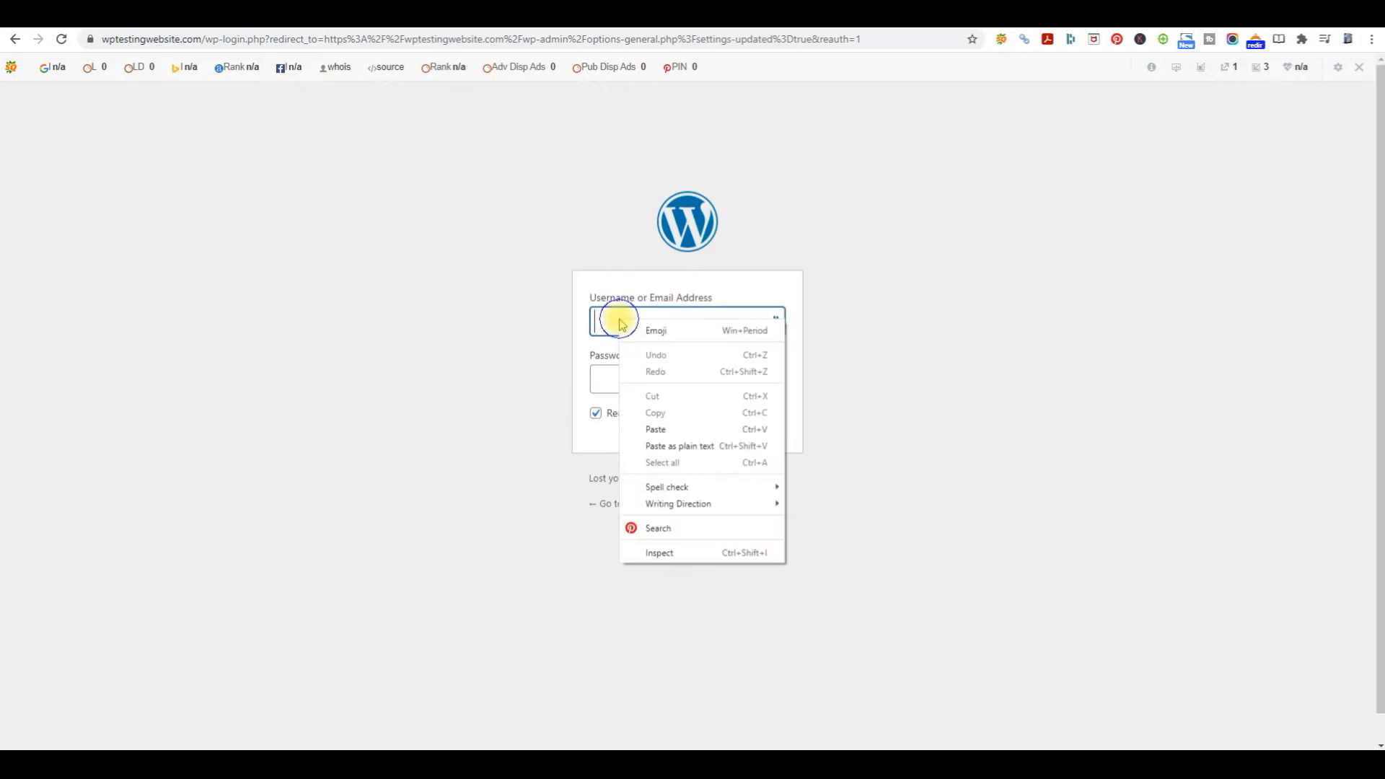
left_click(656, 429)
Log in with the saved account that fills in the username and password, and dismiss the dashboard's welcome panel.
left_click(634, 323)
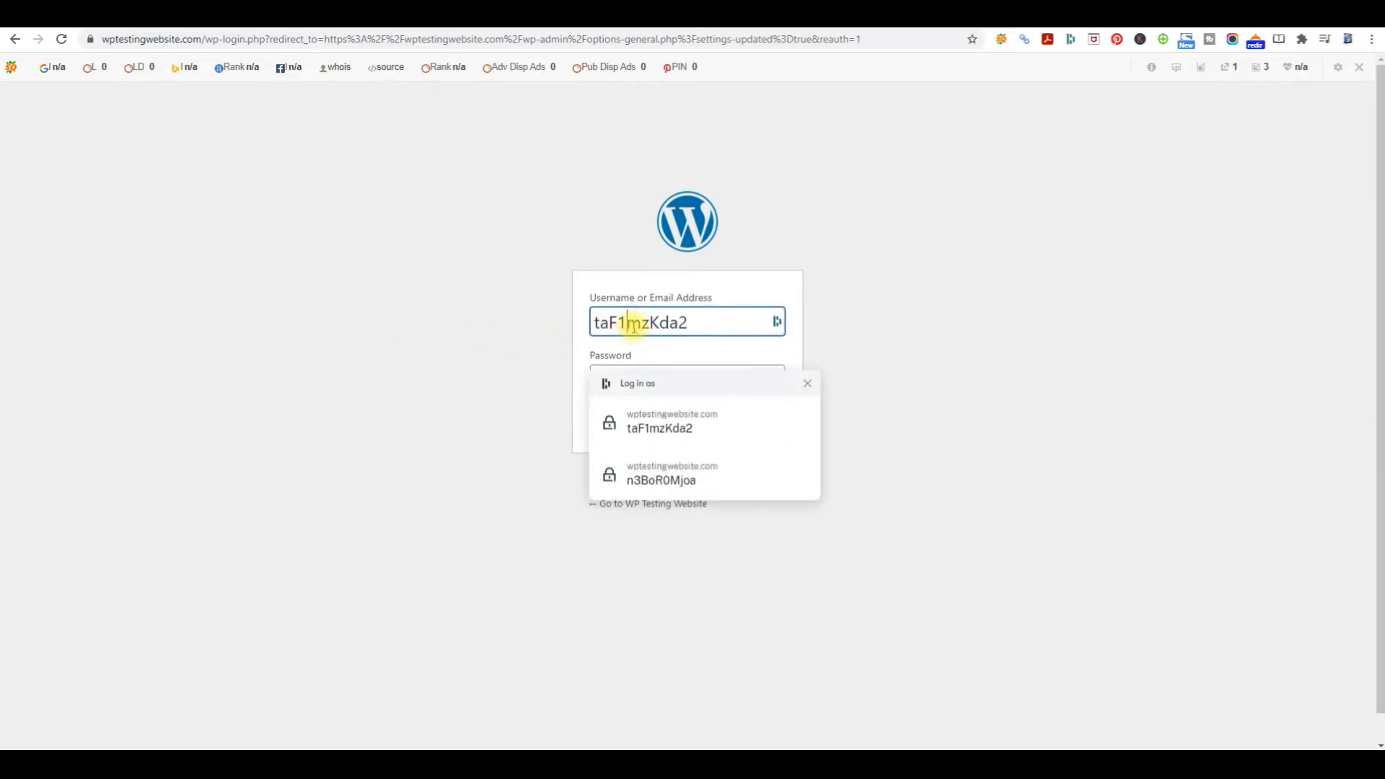
left_click(647, 418)
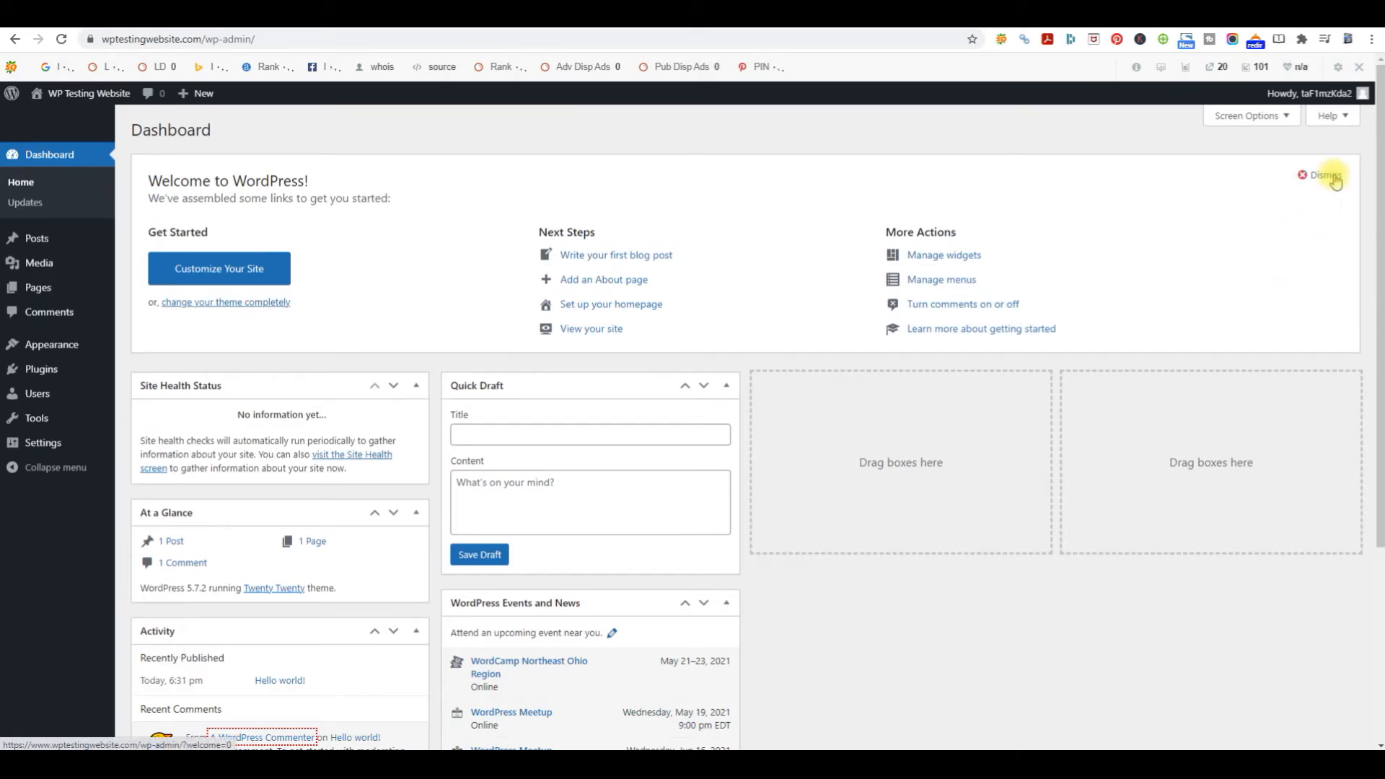
left_click(1336, 181)
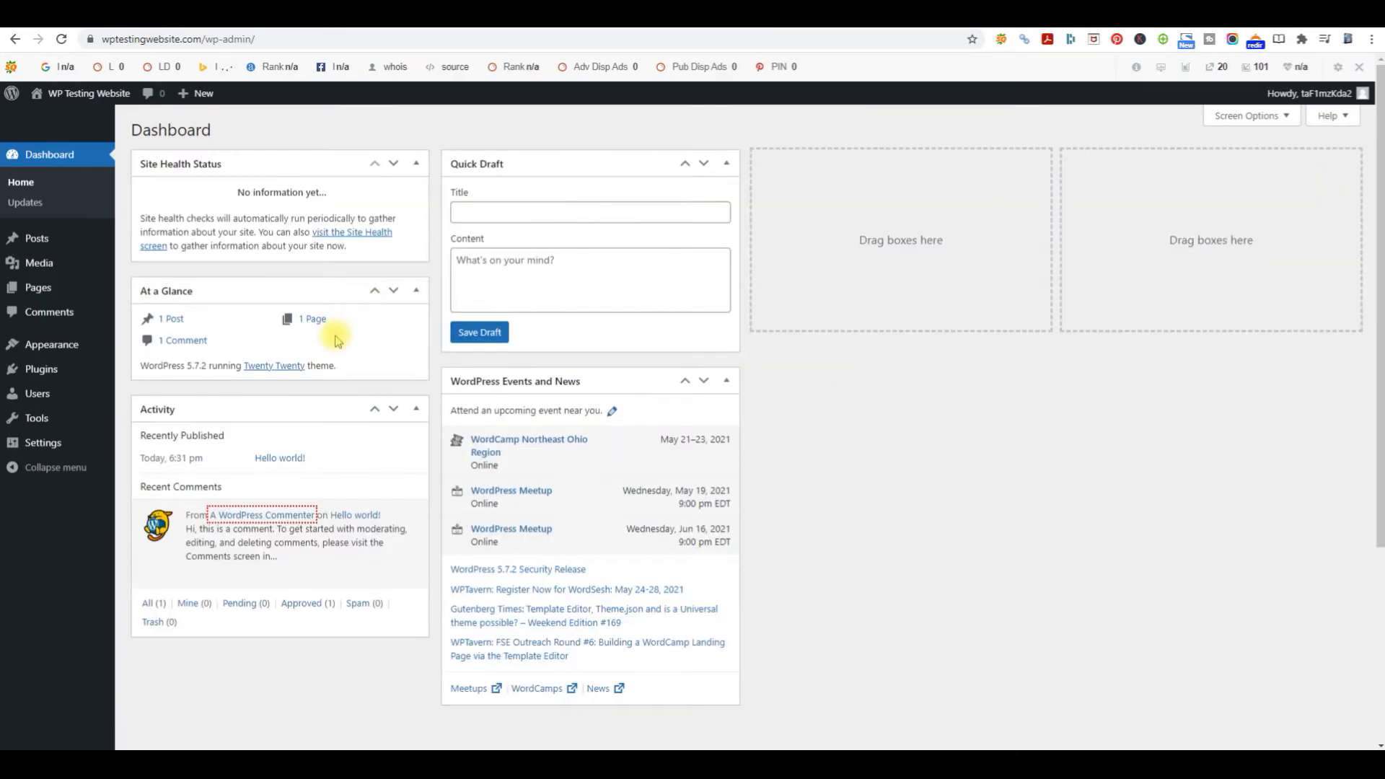
Replace the custom permalink structure with /%category%/%postname%/ using the category and postname tags, and save the permalink settings.
mouse_move(40, 443)
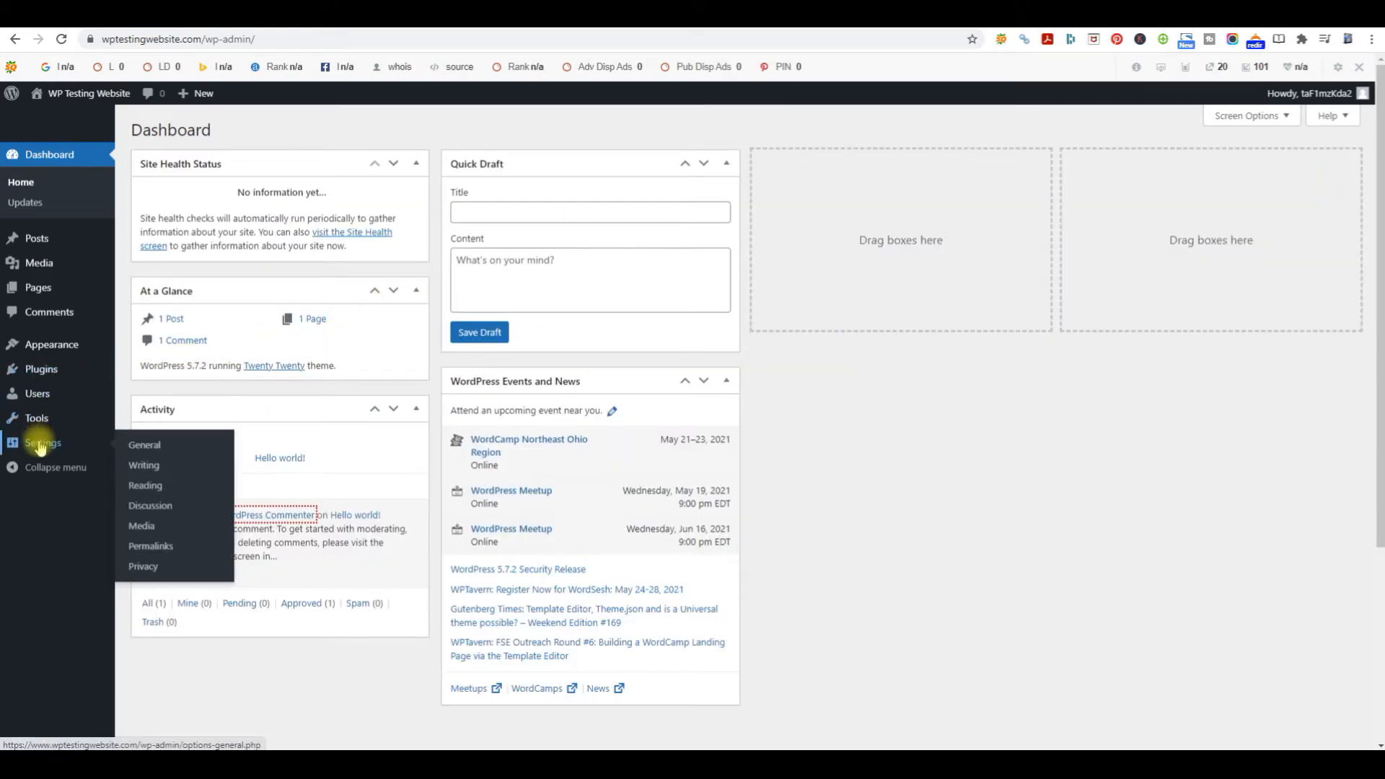
left_click(144, 464)
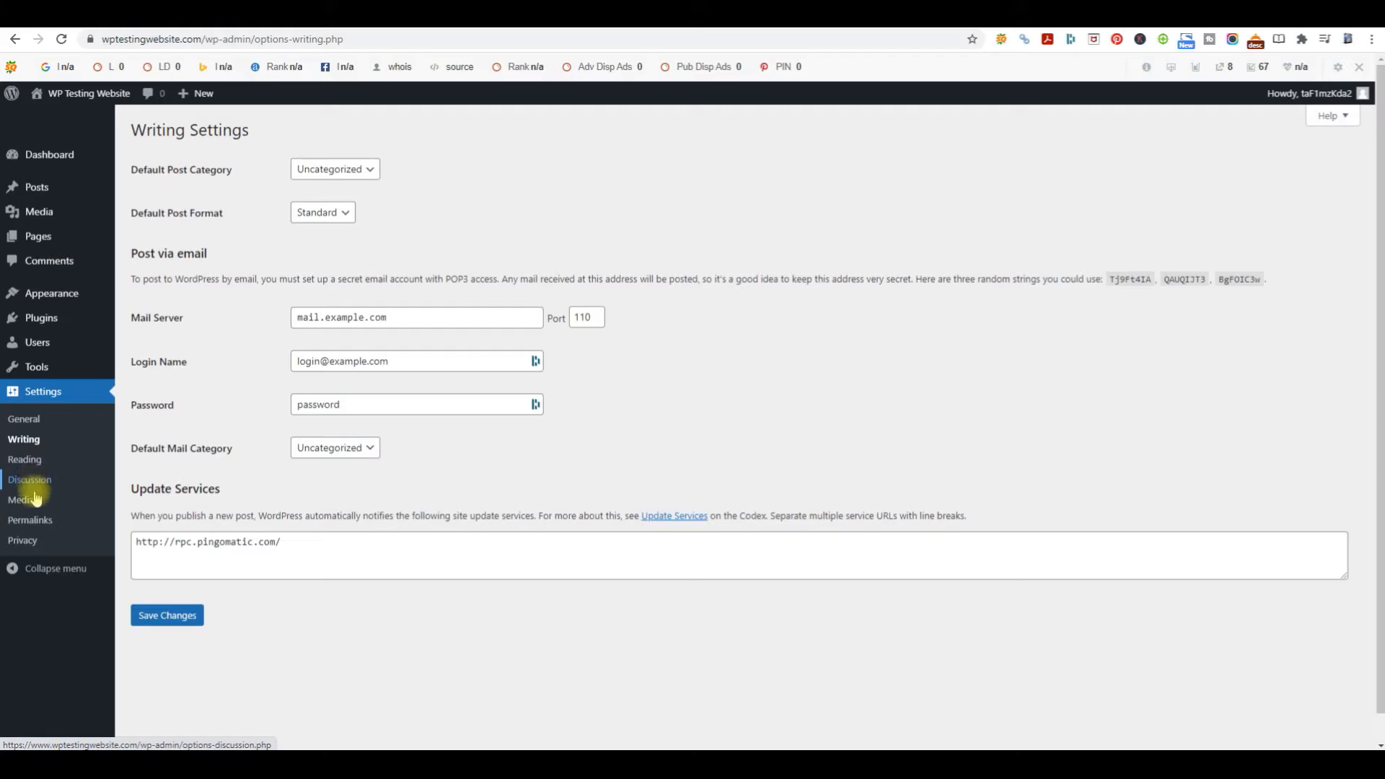
left_click(30, 520)
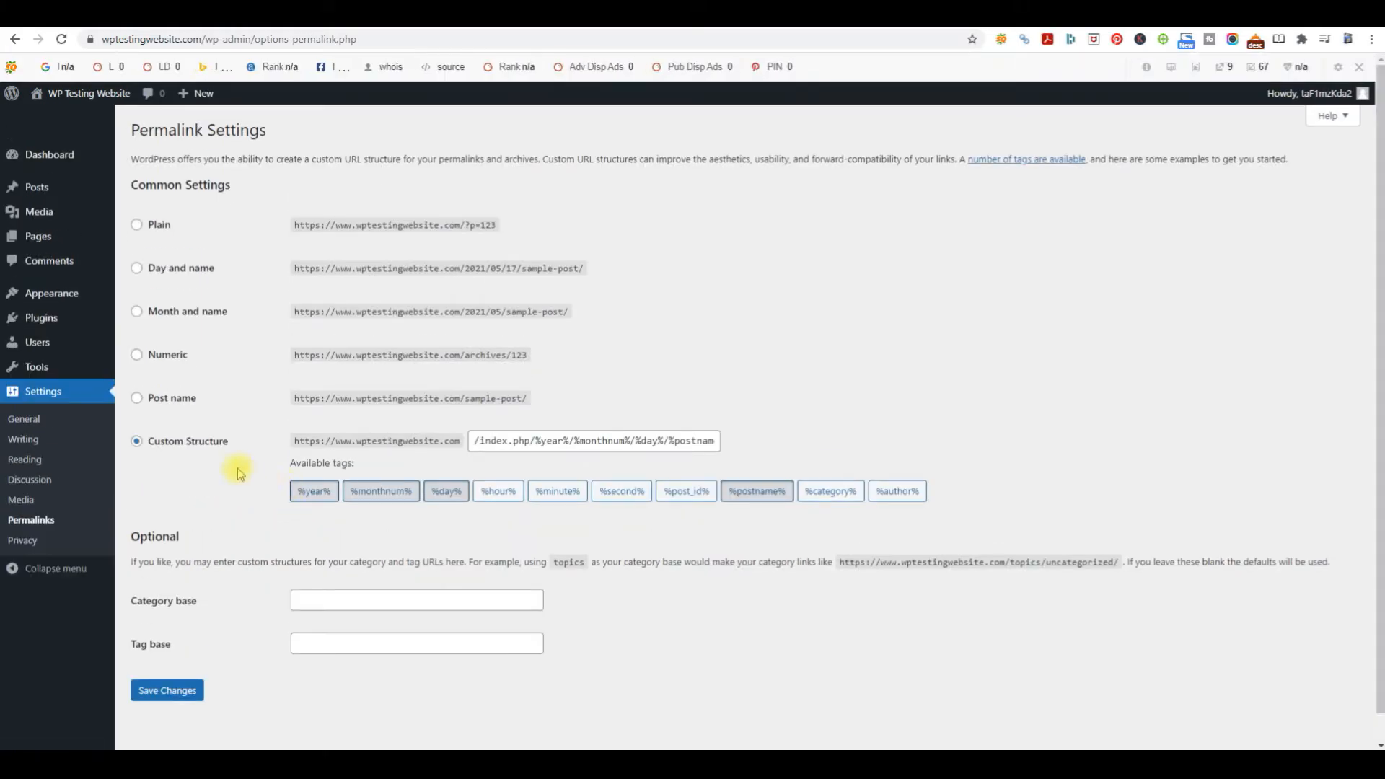
scroll(563, 465, "down", 1)
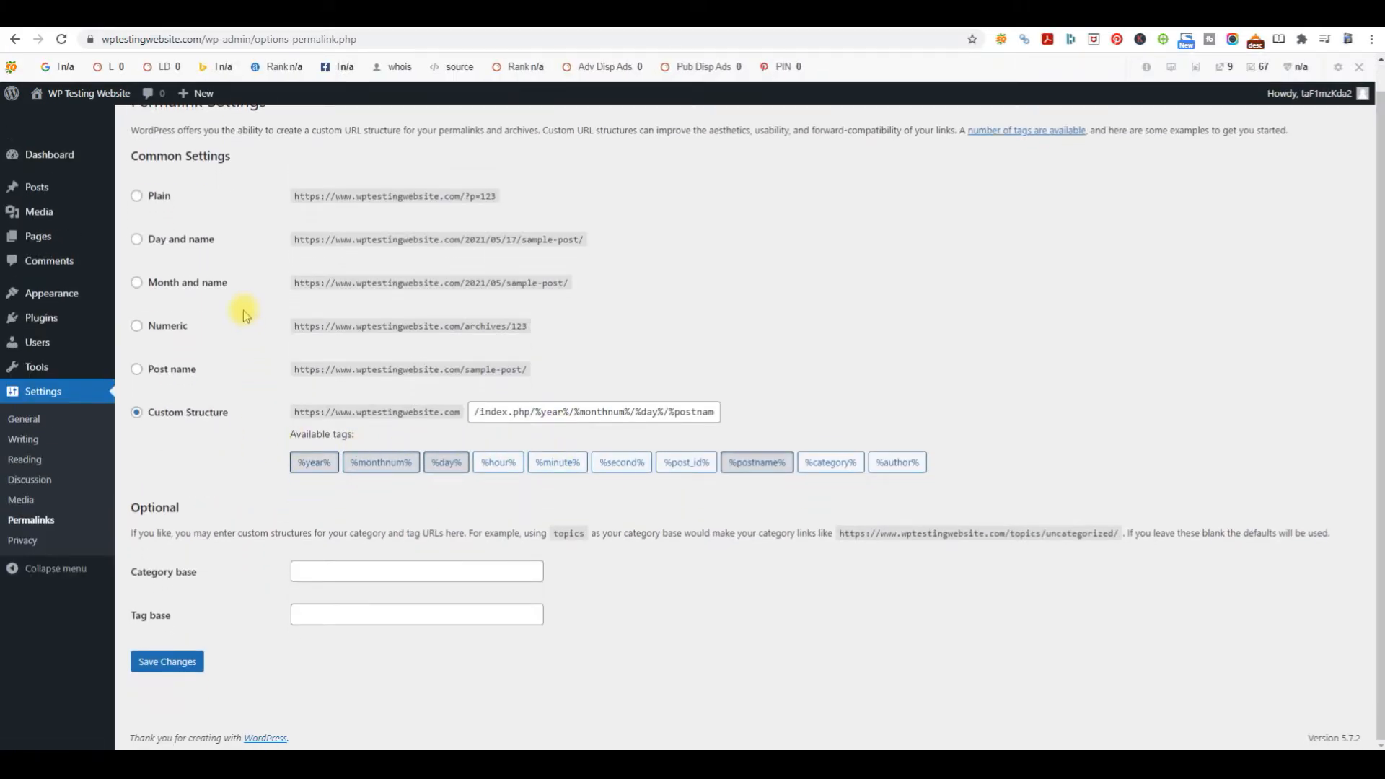
scroll(244, 311, "up", 1)
left_click_drag(482, 441, 418, 436)
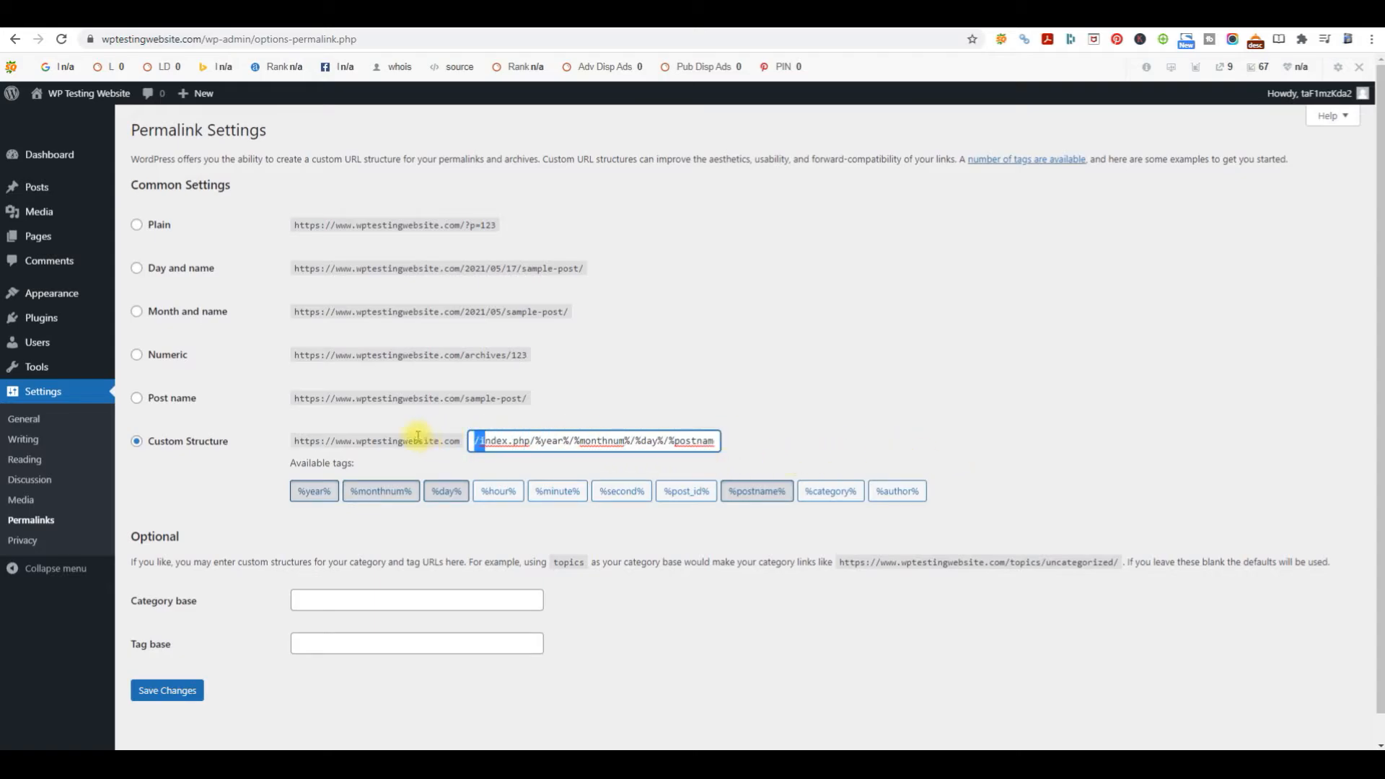
left_click(780, 401)
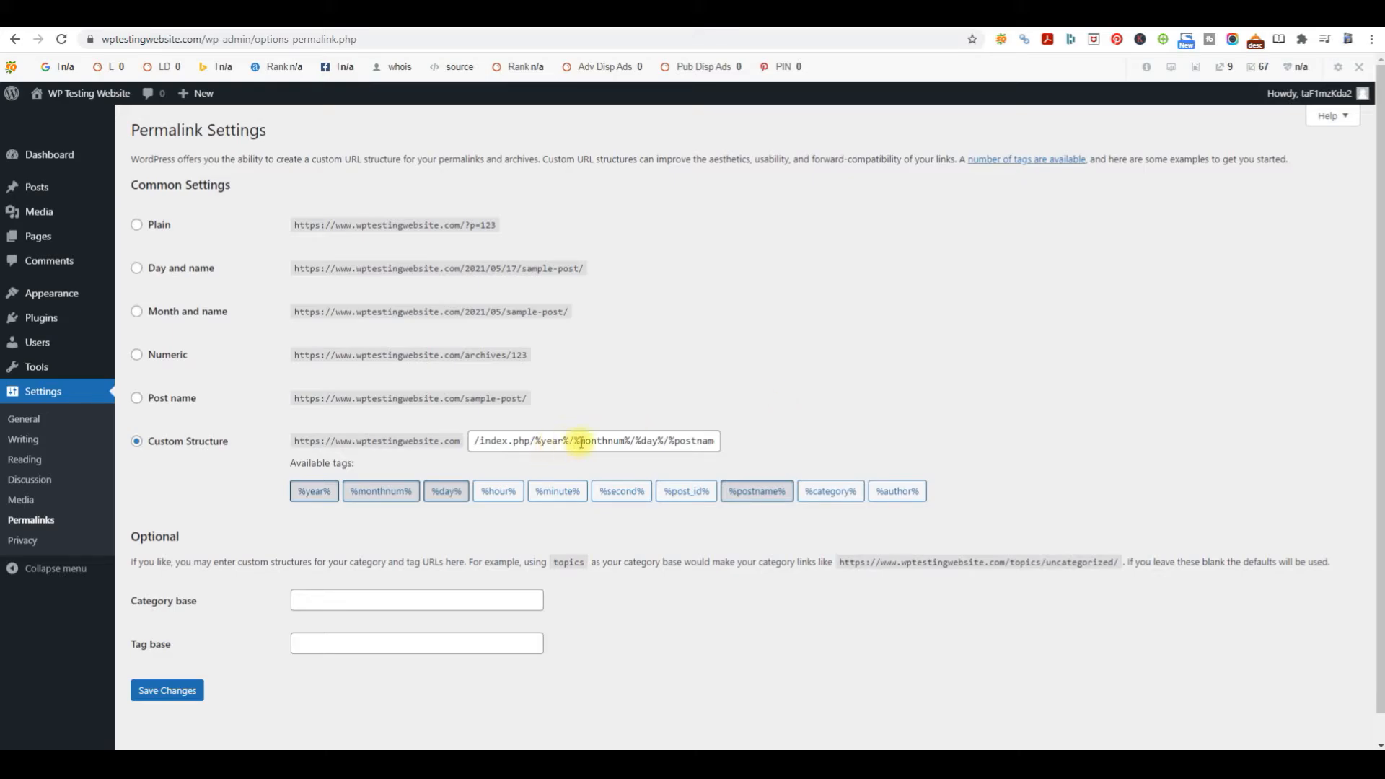
triple_click(703, 441)
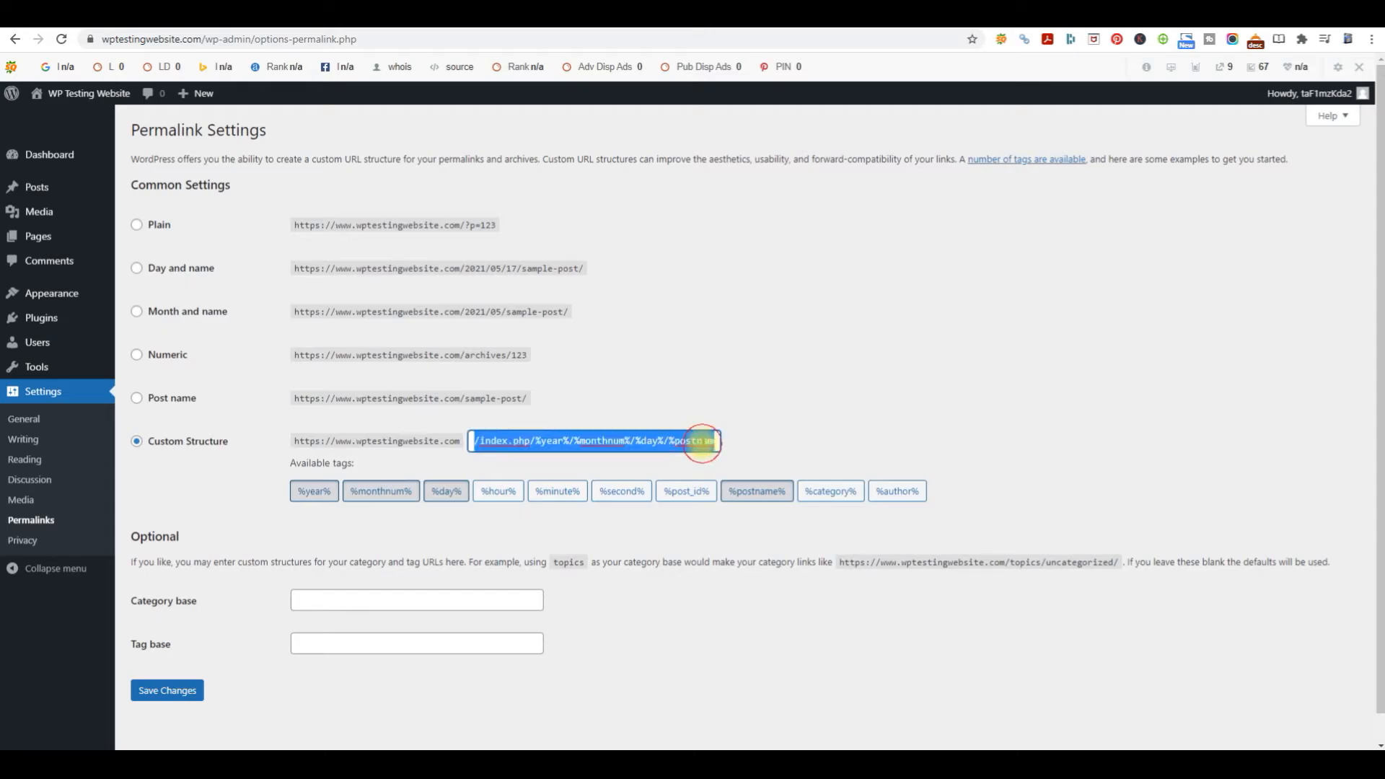
key("BackSpace")
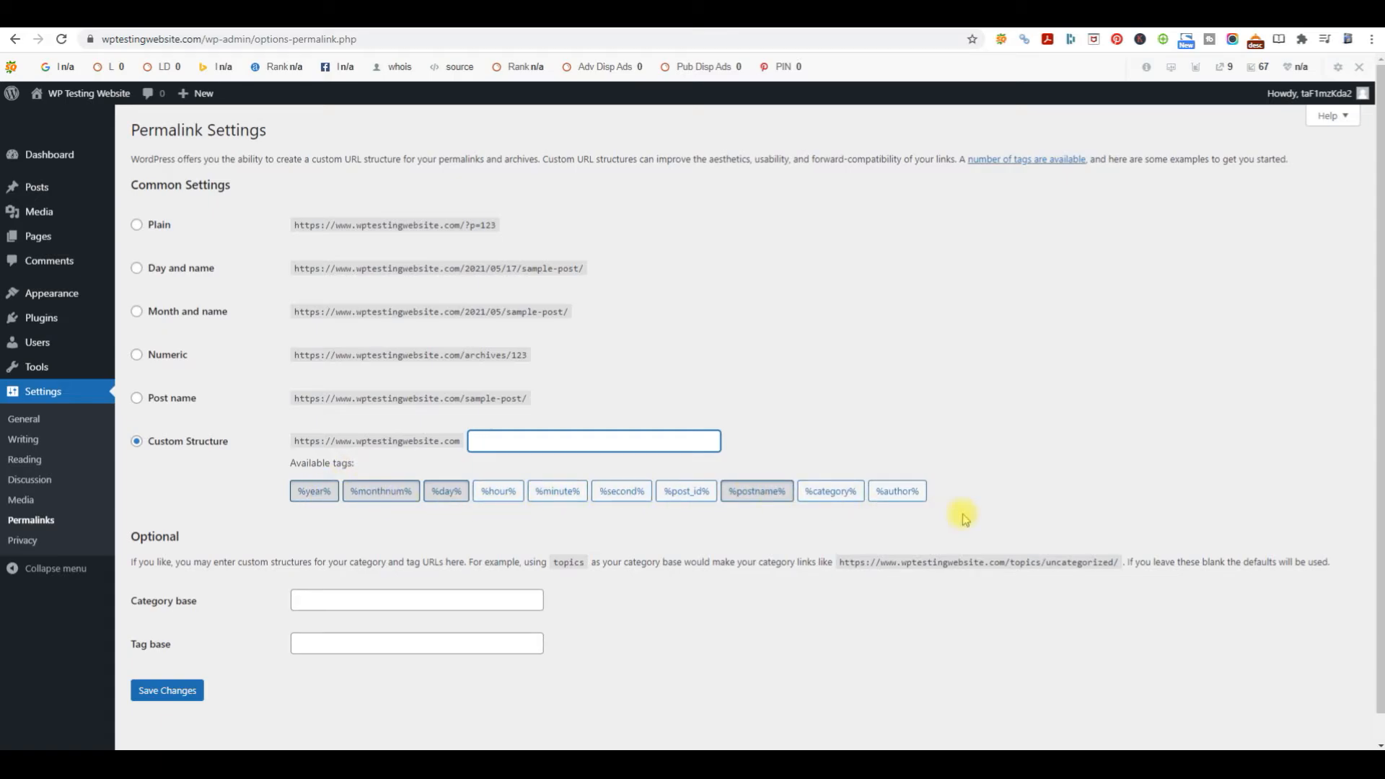
left_click(841, 500)
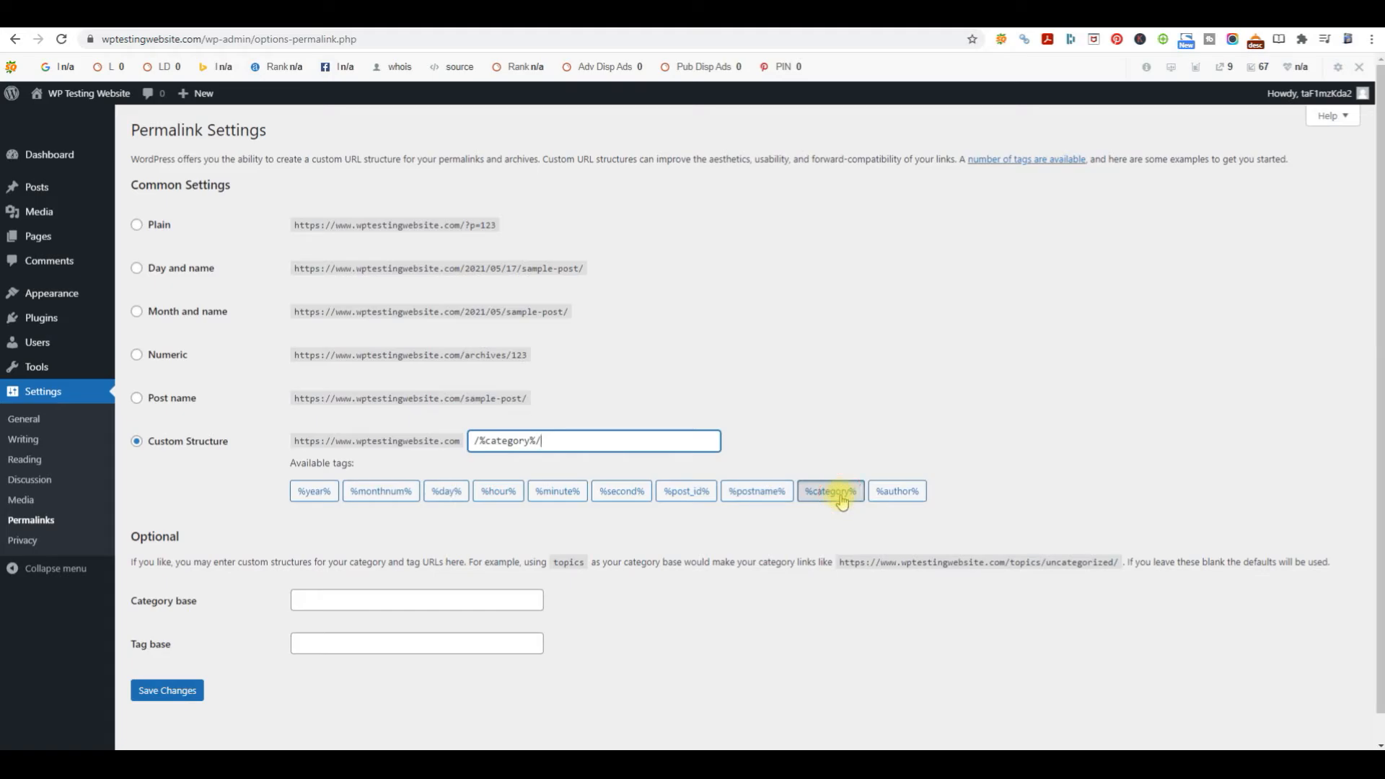
left_click(764, 495)
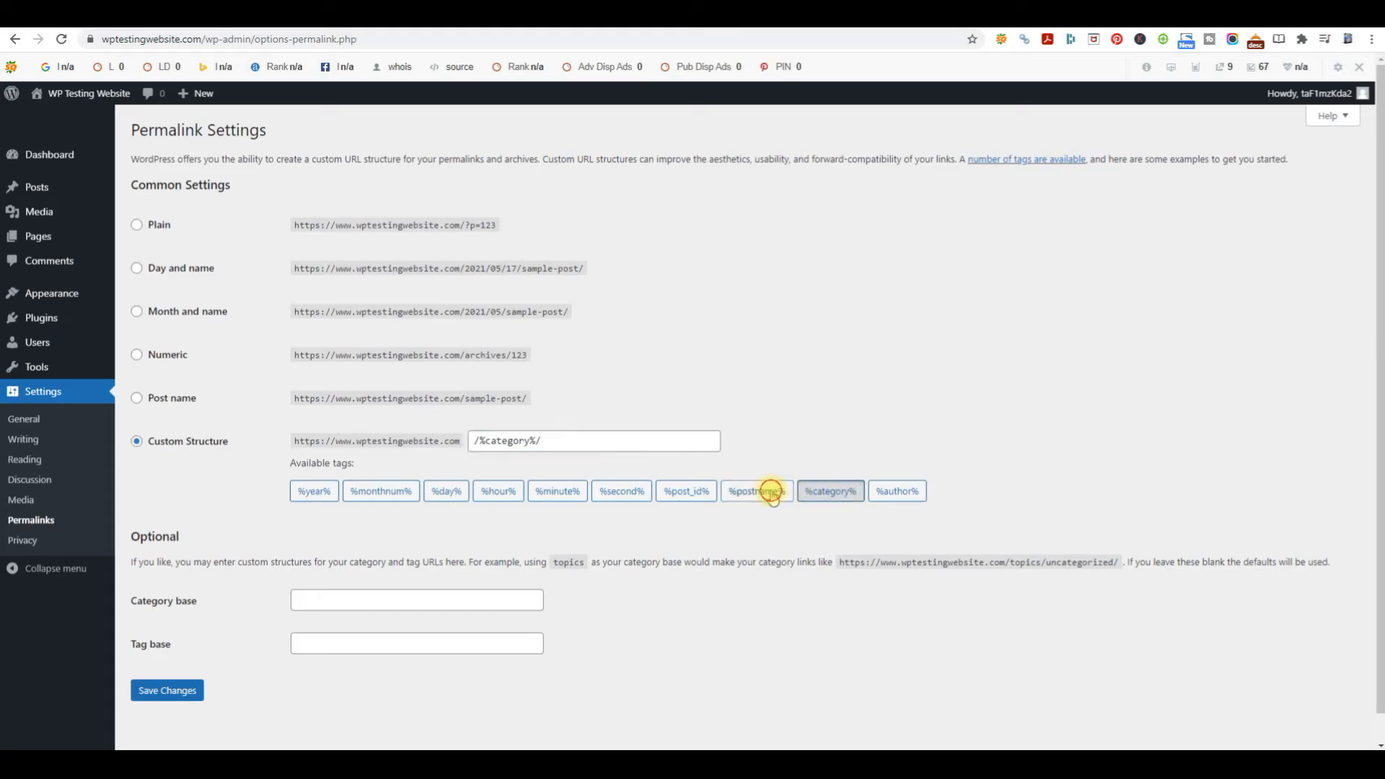
left_click(181, 694)
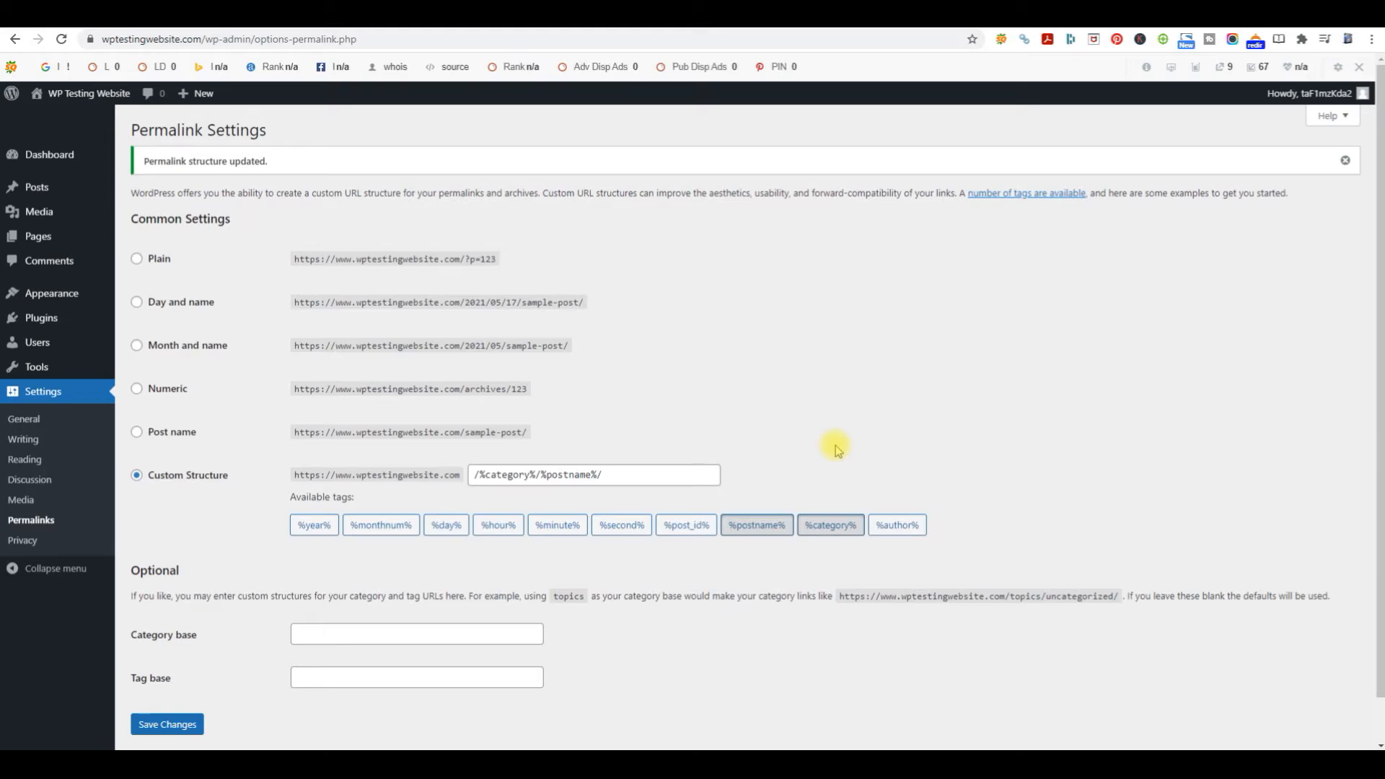
Open the post categories and enter "Learn WordPress" as the new category's name, with correct capitalization.
mouse_move(104, 186)
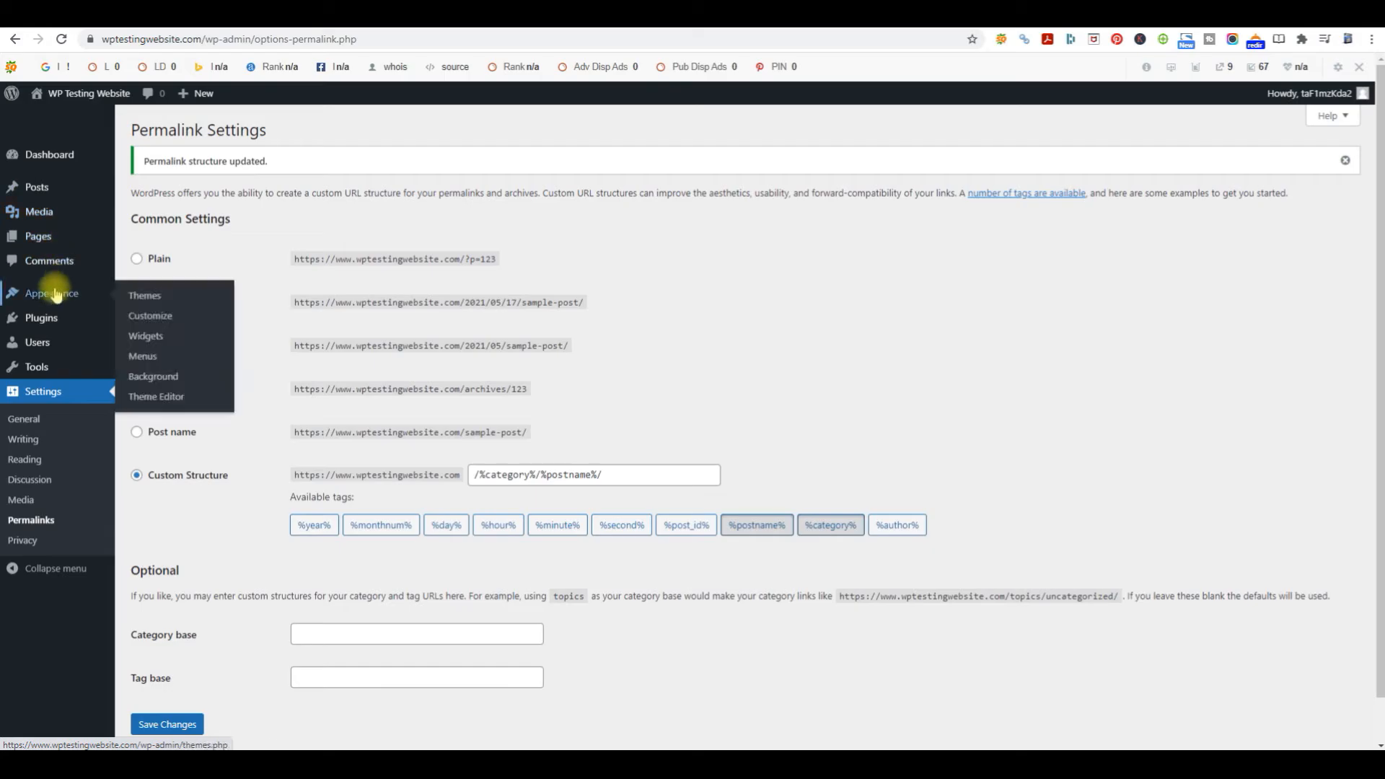
mouse_move(44, 195)
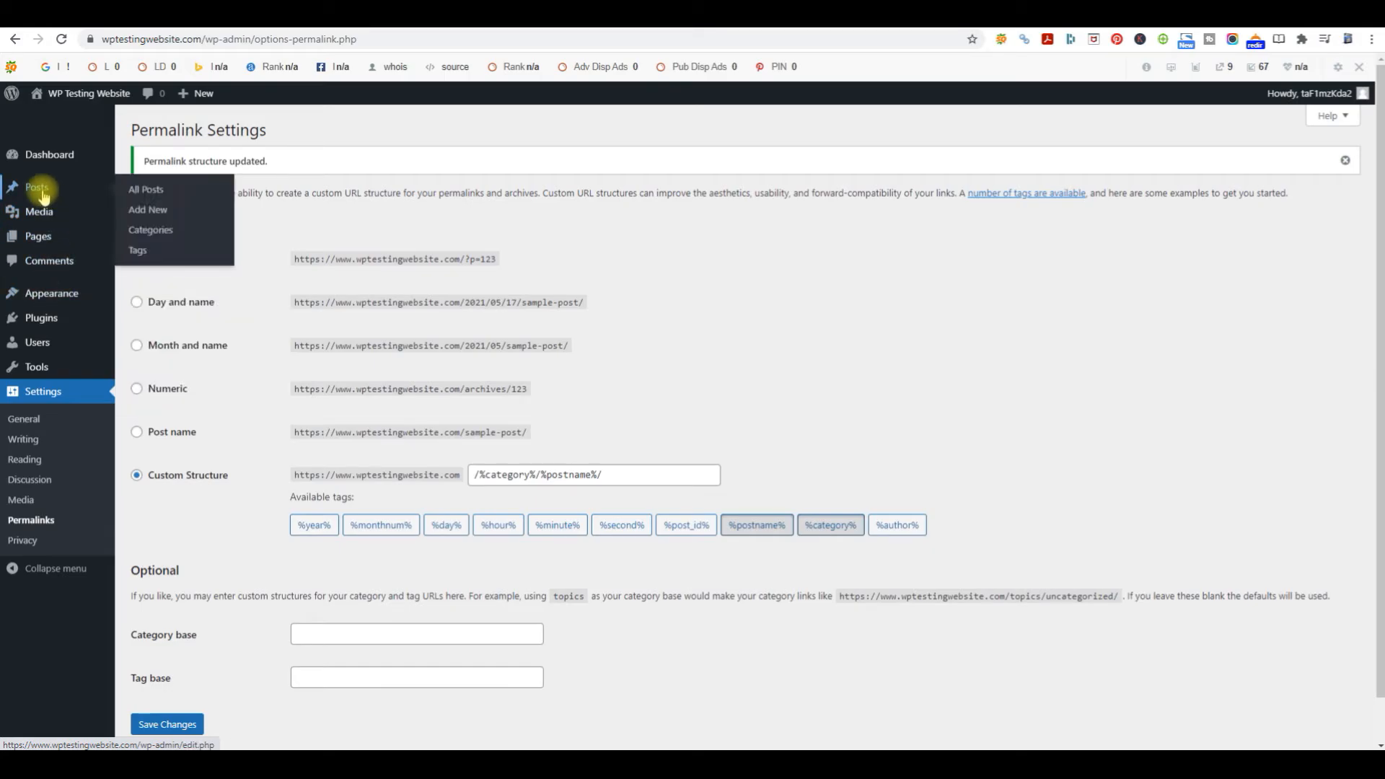
left_click(148, 229)
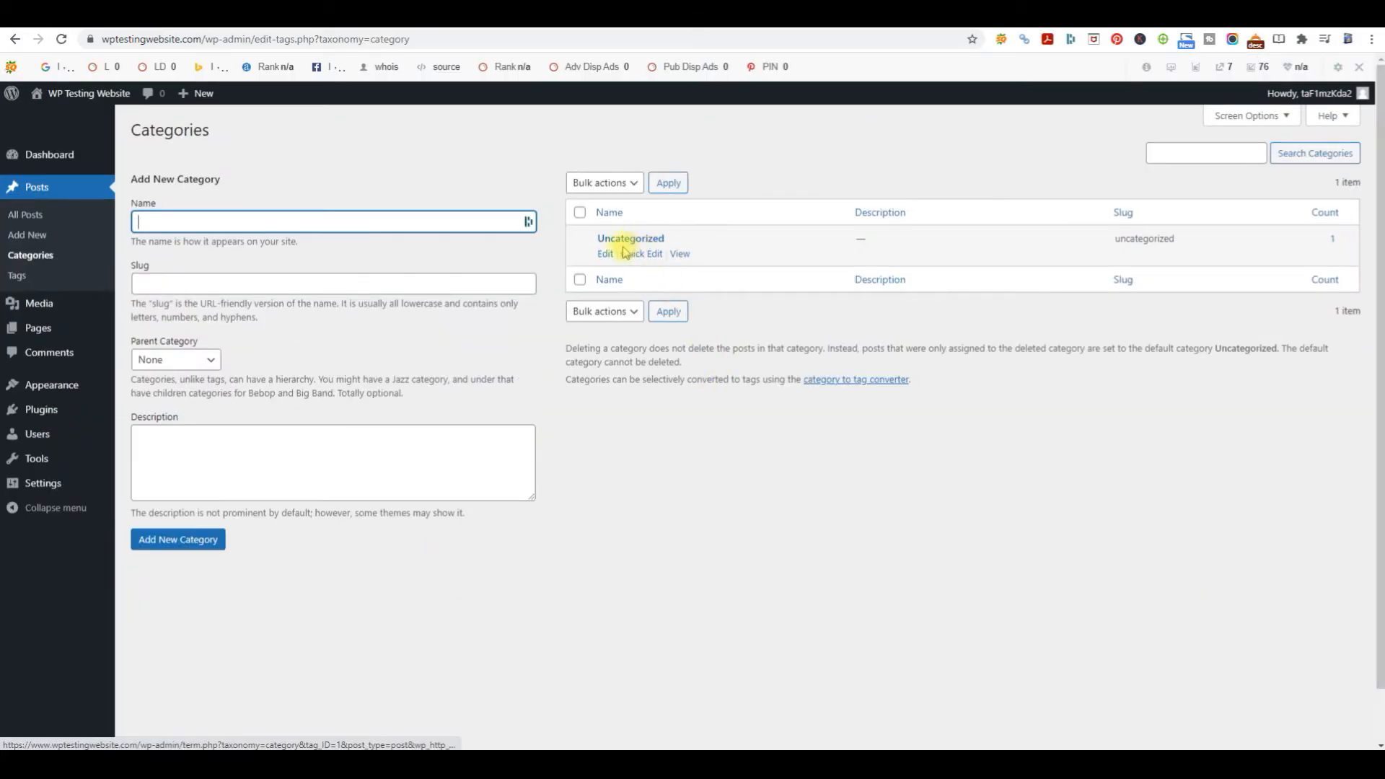
left_click(186, 225)
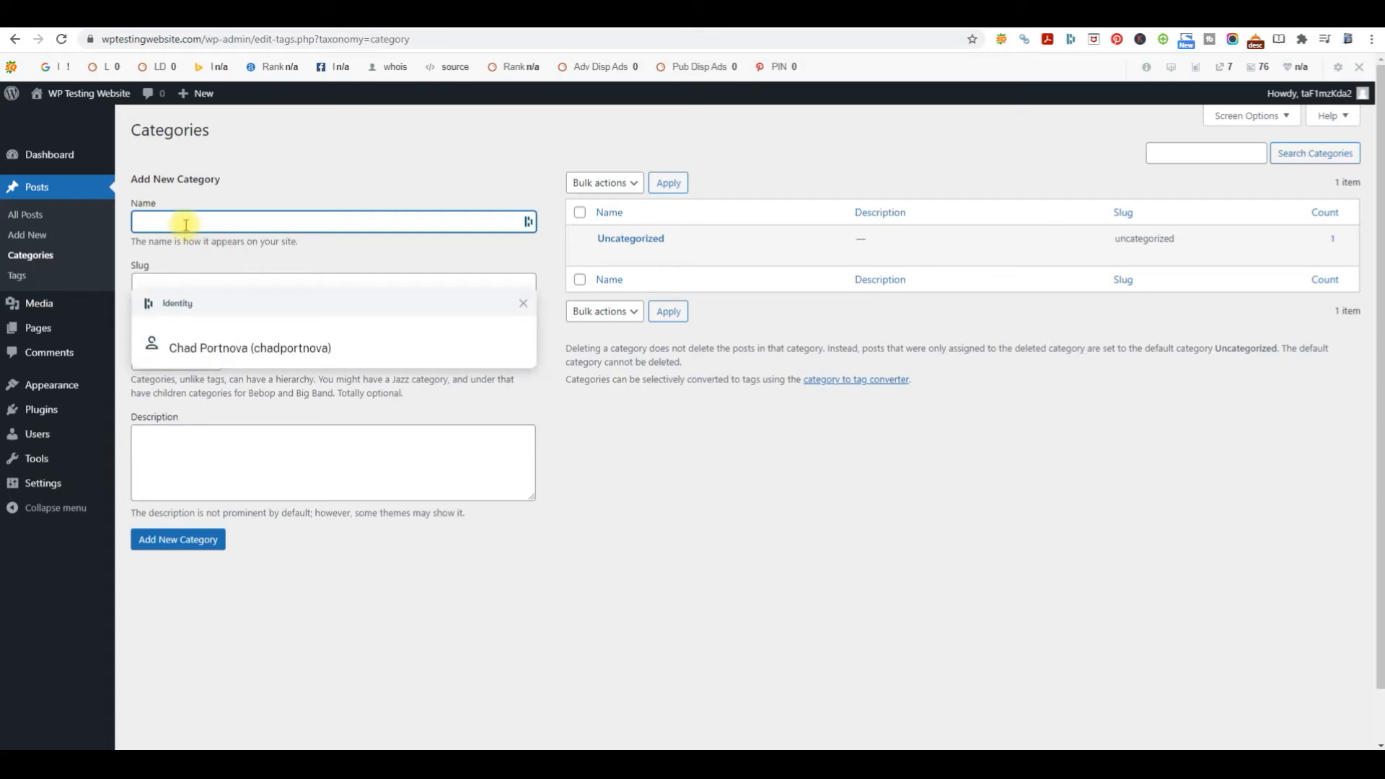
type("learn wordpress")
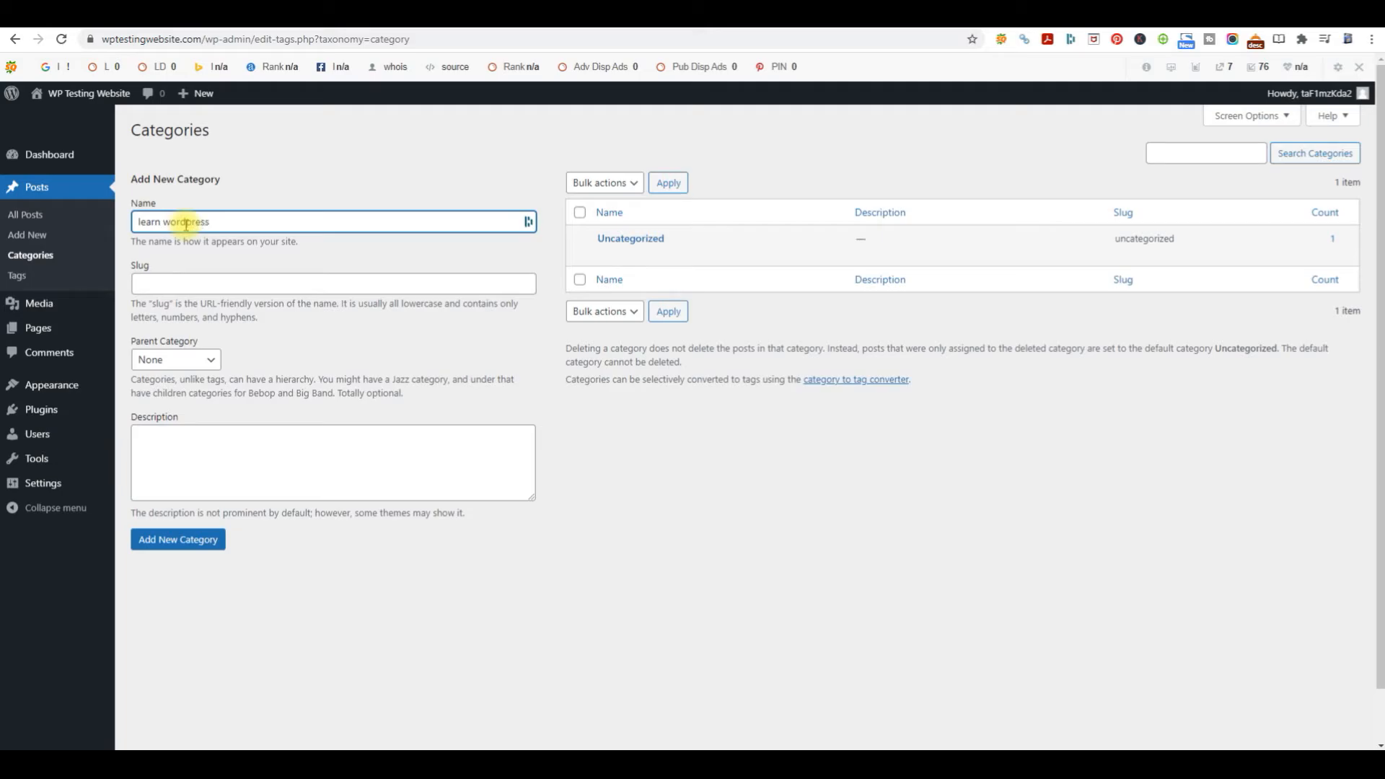
double_click(186, 224)
right_click(183, 227)
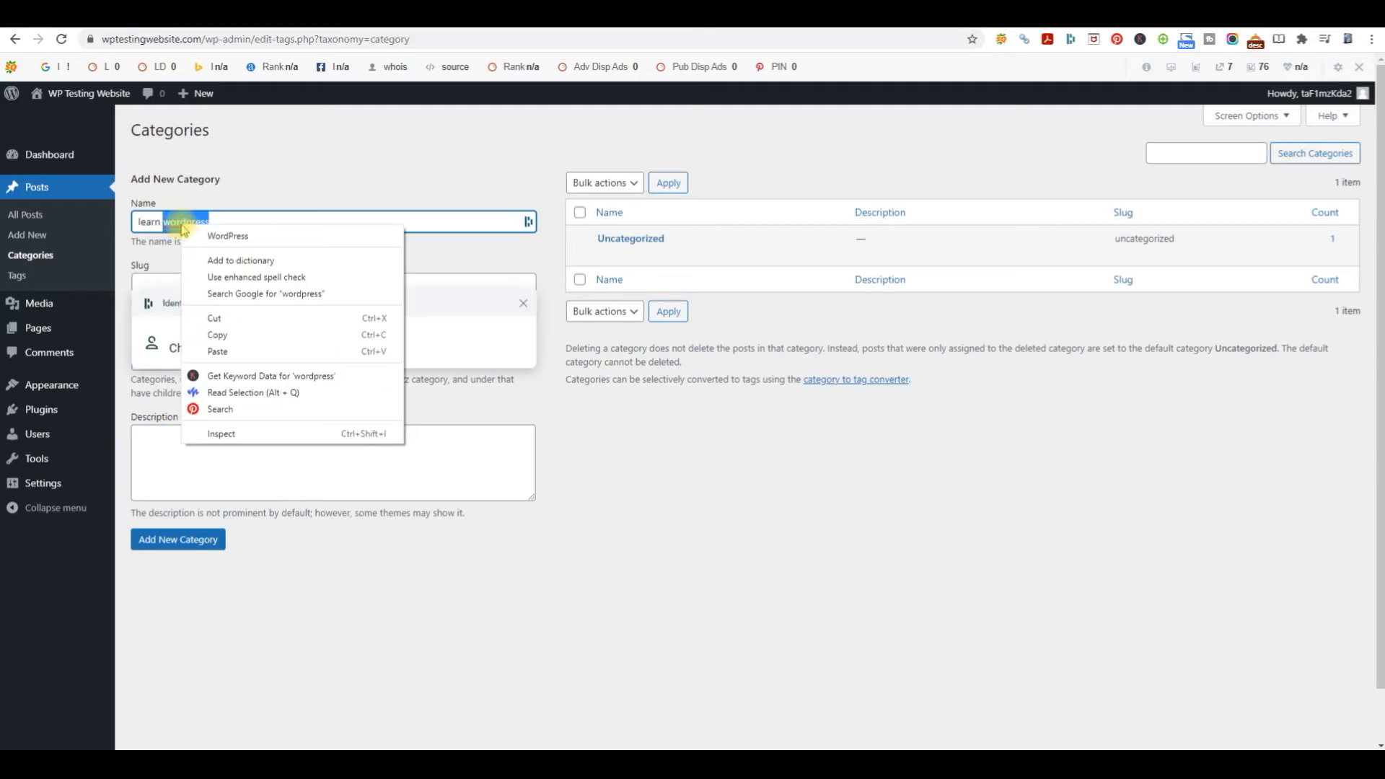
left_click(226, 242)
left_click(144, 223)
key("BackSpace")
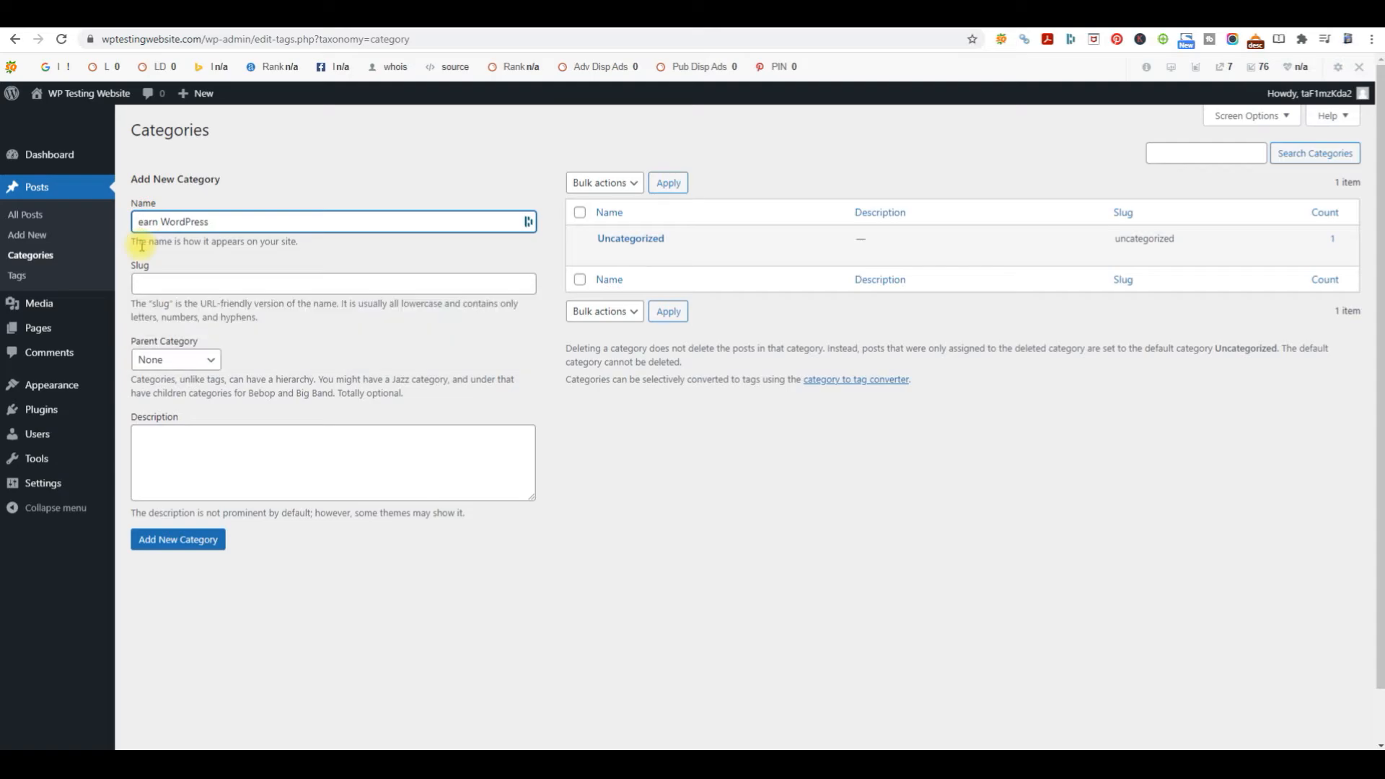
type("L")
Copy the category name into the Slug field and add the new category.
triple_click(177, 222)
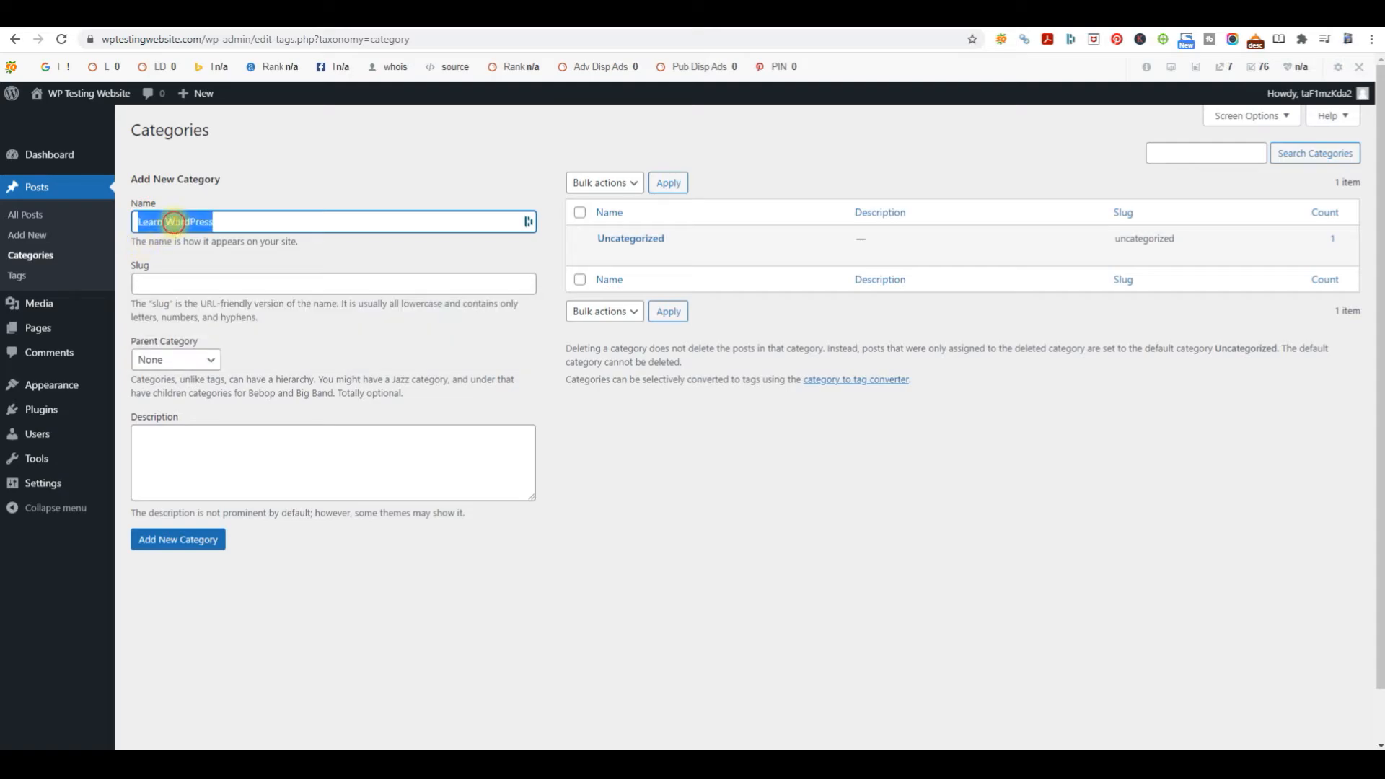
right_click(175, 226)
left_click(224, 278)
left_click(191, 282)
right_click(190, 283)
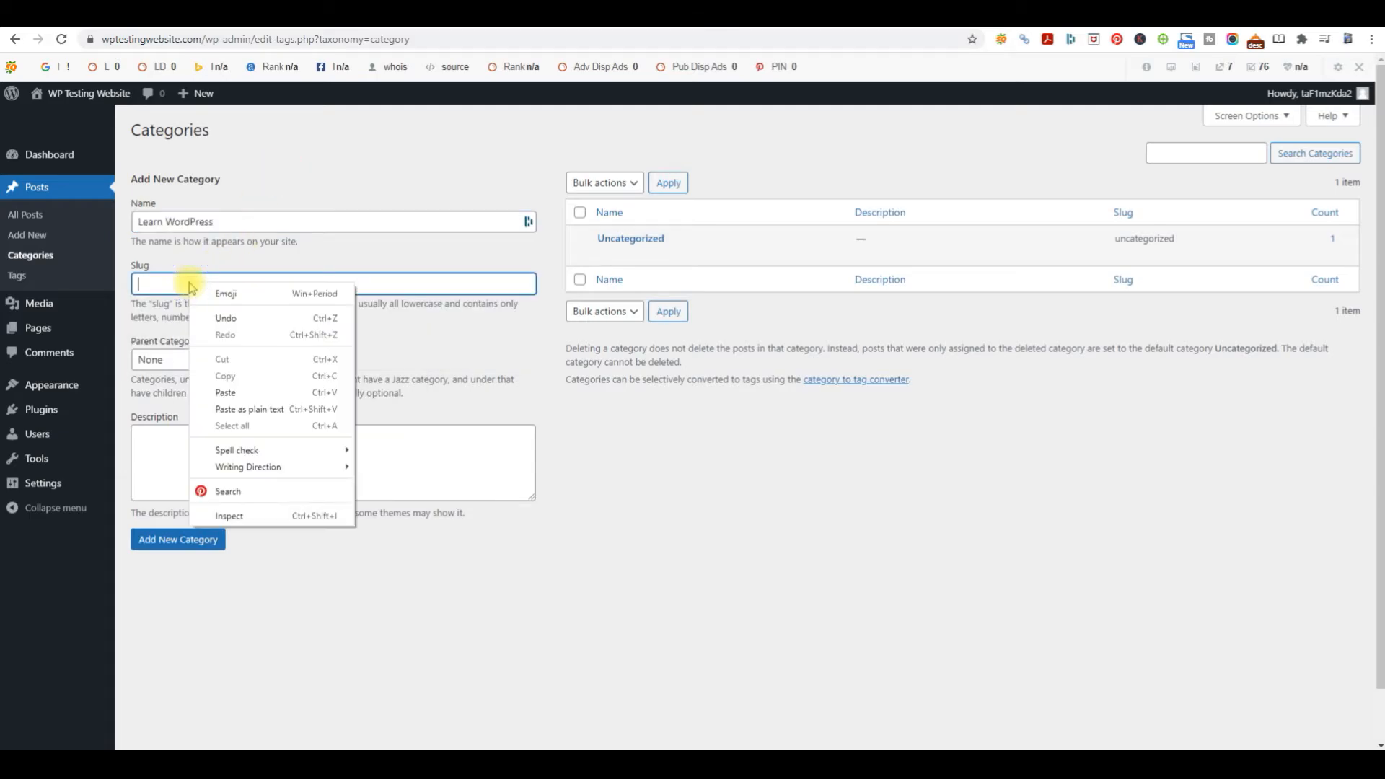
left_click(238, 391)
left_click(189, 542)
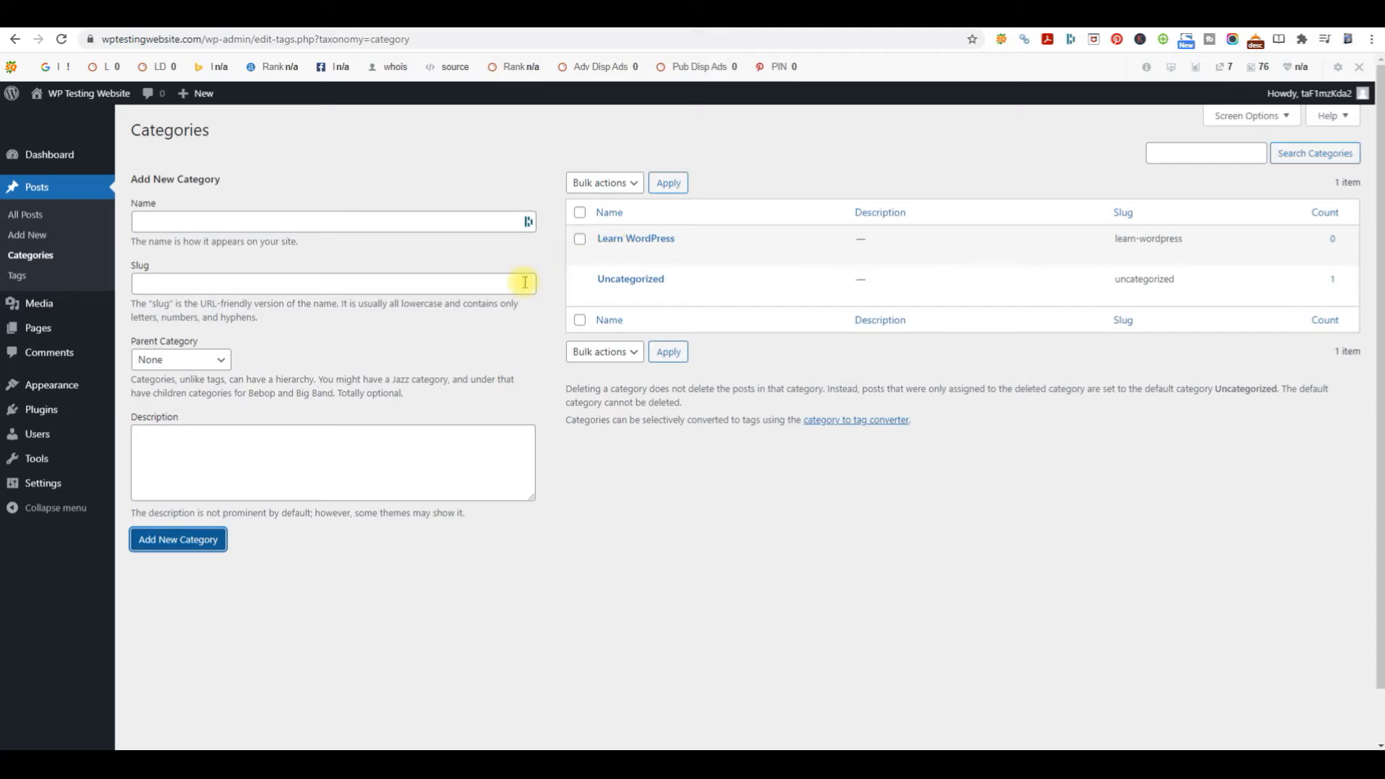
Open the "Hello world!" post for editing and close the block editor's welcome guide.
left_click(37, 189)
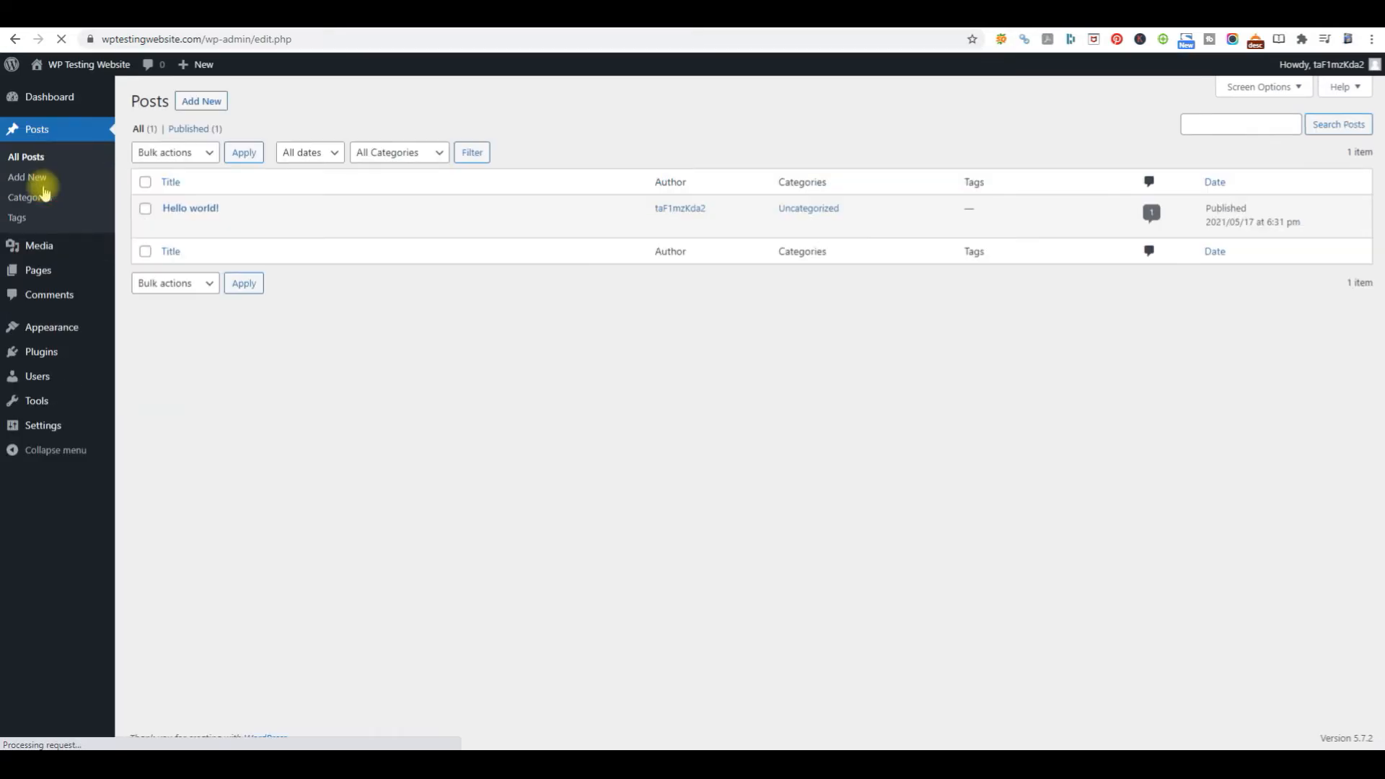
mouse_move(170, 258)
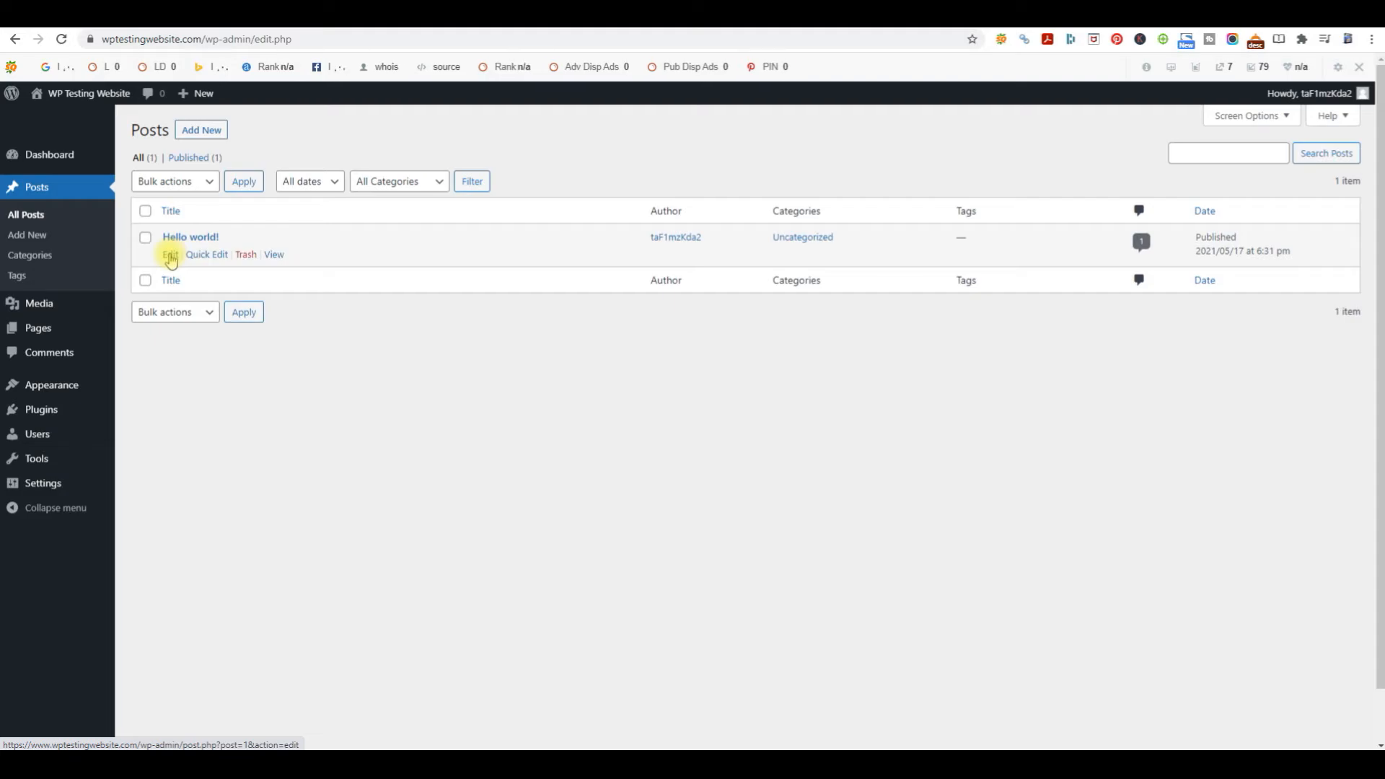
left_click(180, 237)
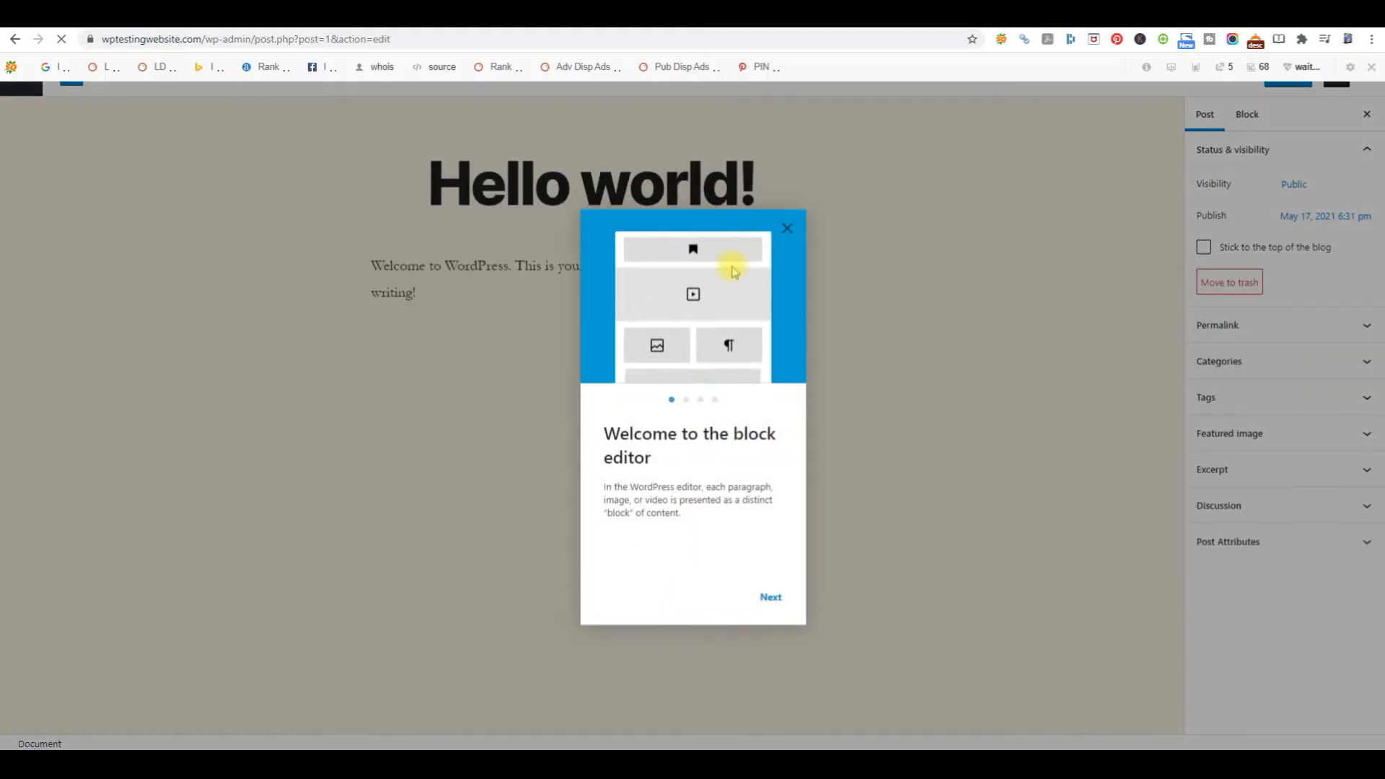
left_click(785, 230)
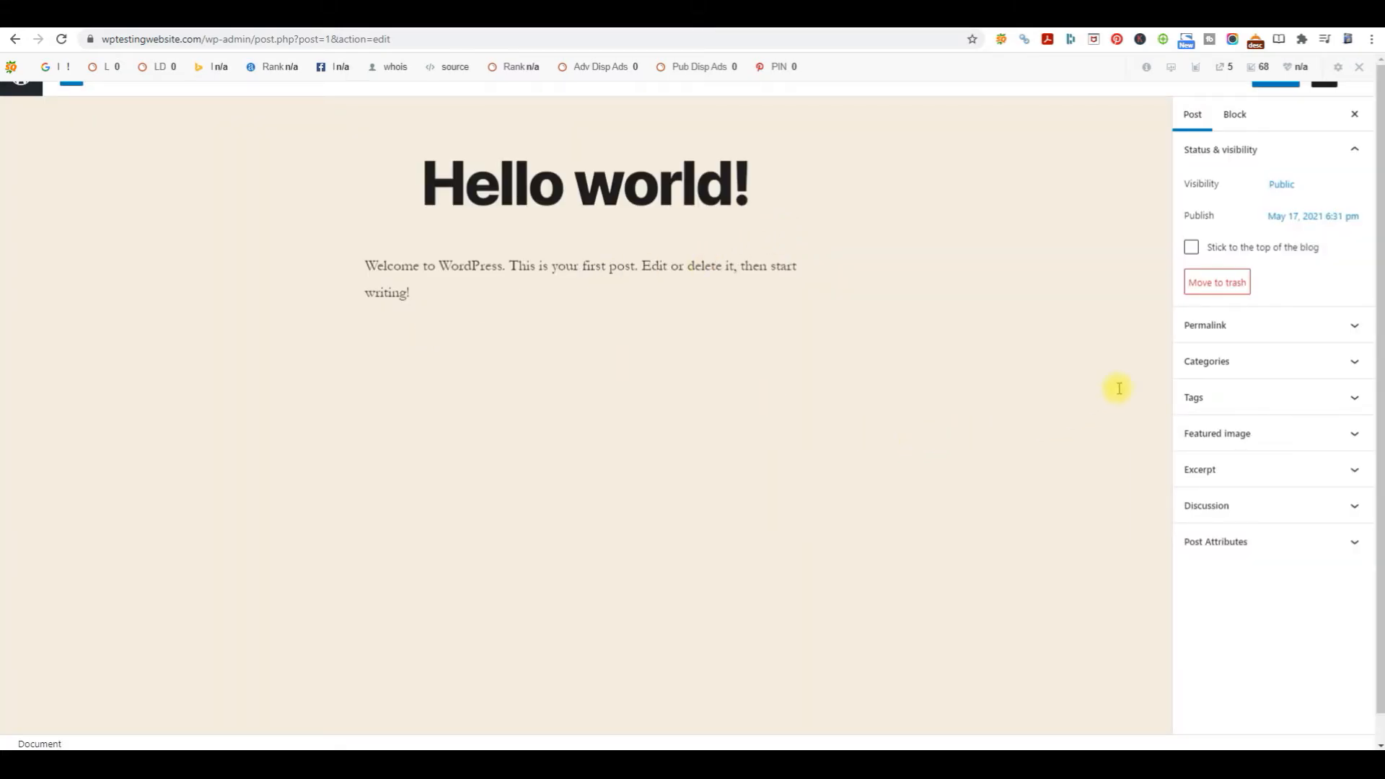
Change the post's category from Uncategorized to "Learn WordPress".
left_click(1346, 332)
left_click(1347, 331)
left_click(1358, 363)
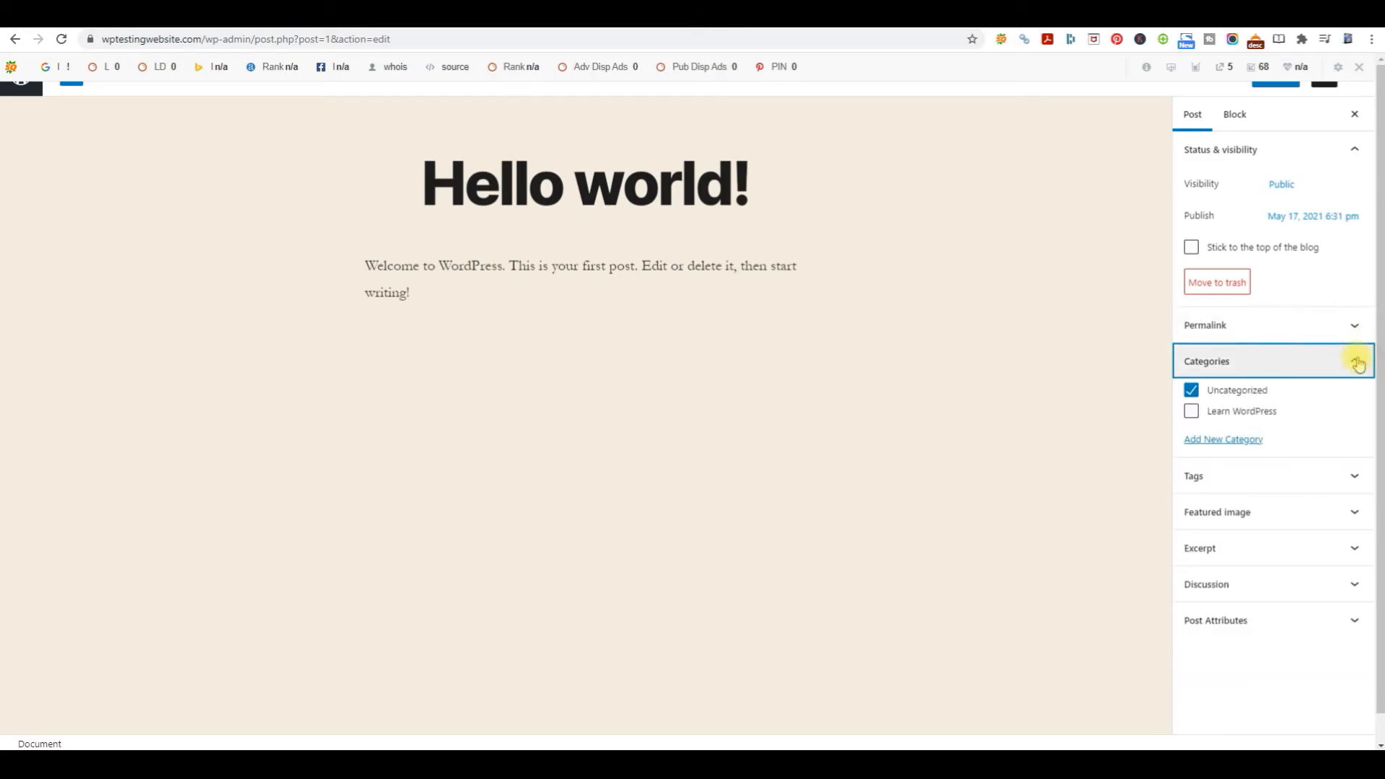
left_click(1191, 390)
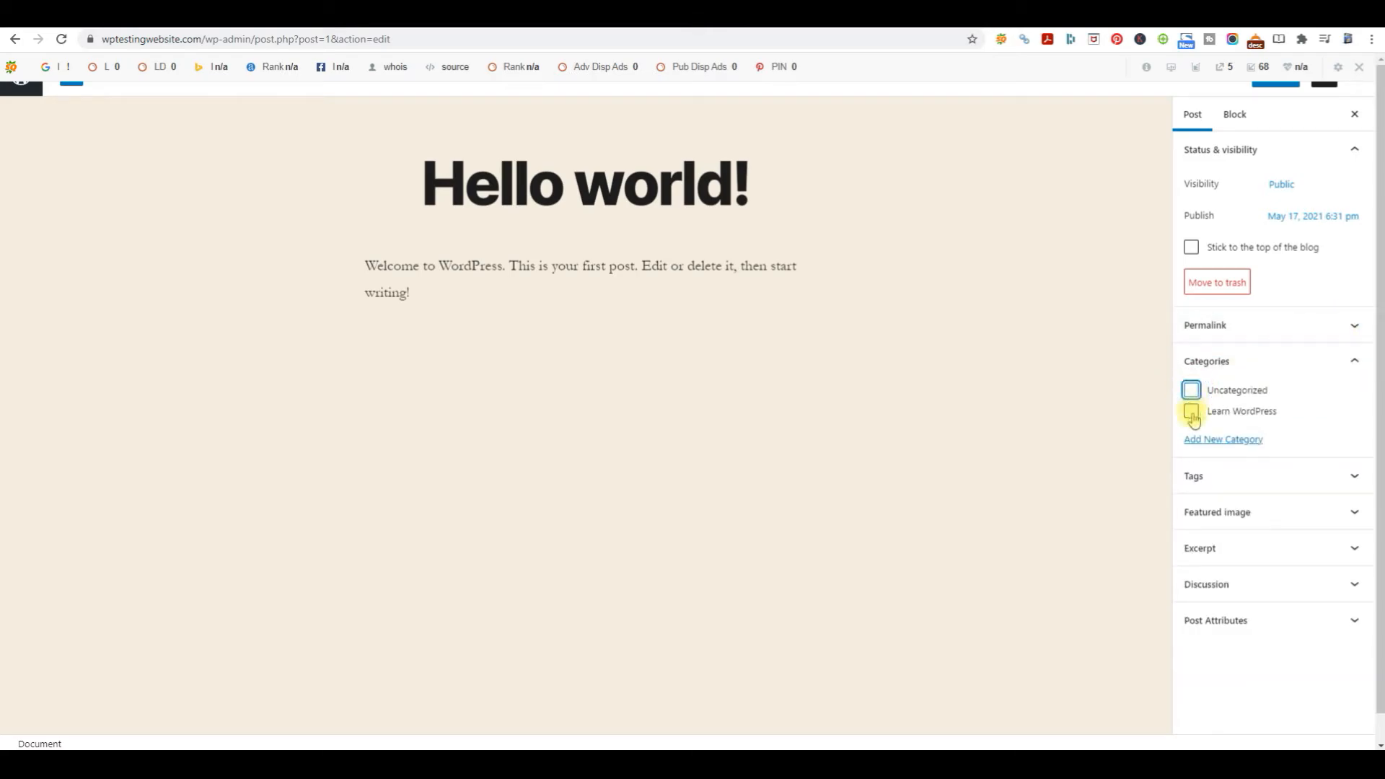
left_click(1191, 413)
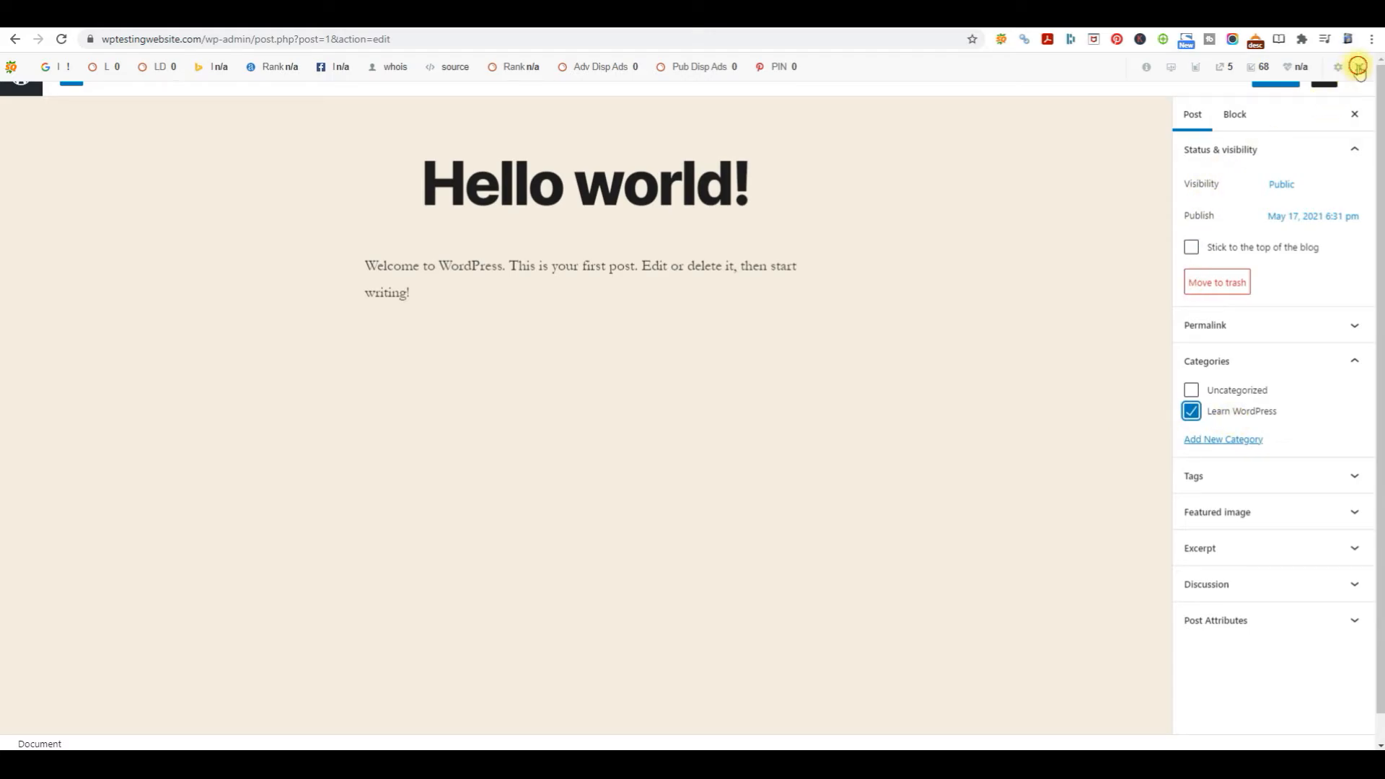
Close the SEO extension bar covering the editor's header and update the "Hello world!" post.
left_click(1358, 67)
left_click(1156, 123)
left_click(1281, 75)
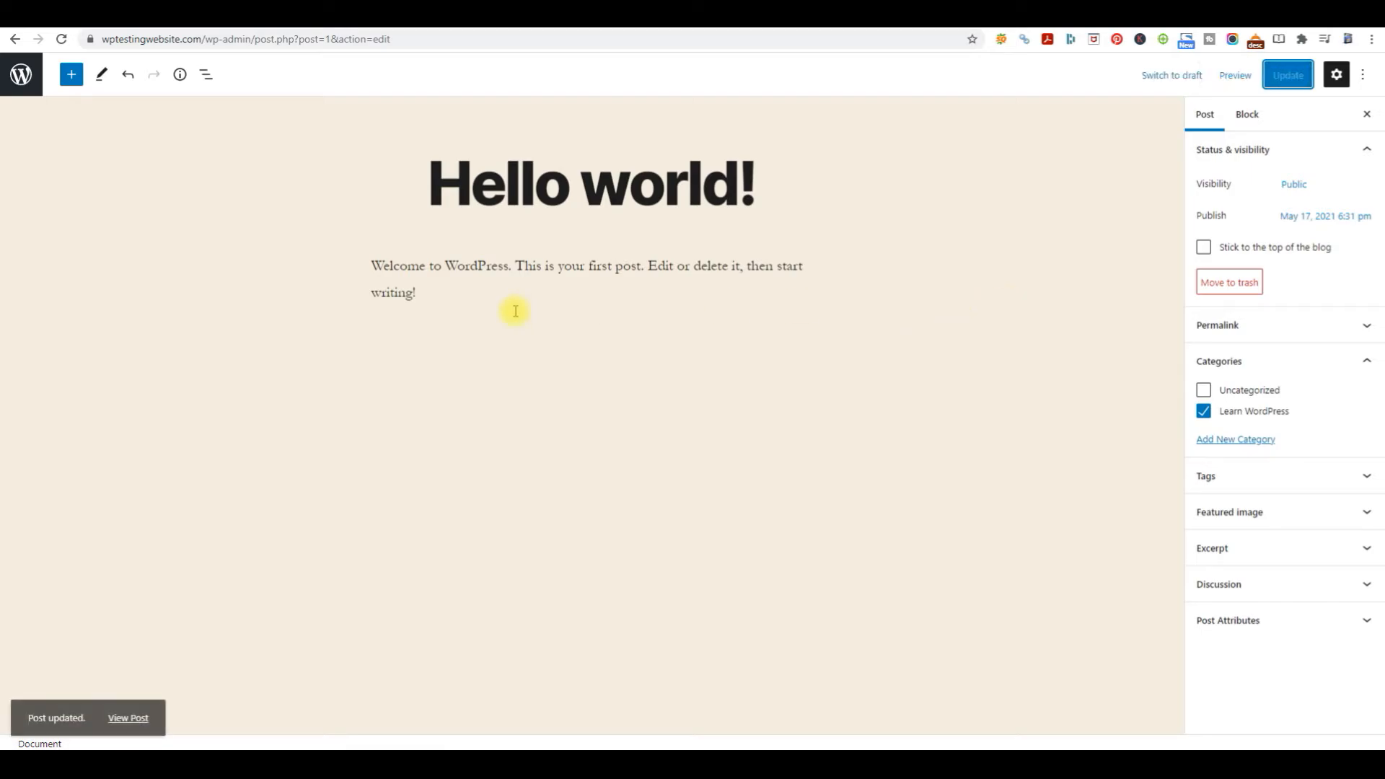
Preview the updated post in a new tab, and open the site's home page to check its post and category listings.
left_click(1234, 75)
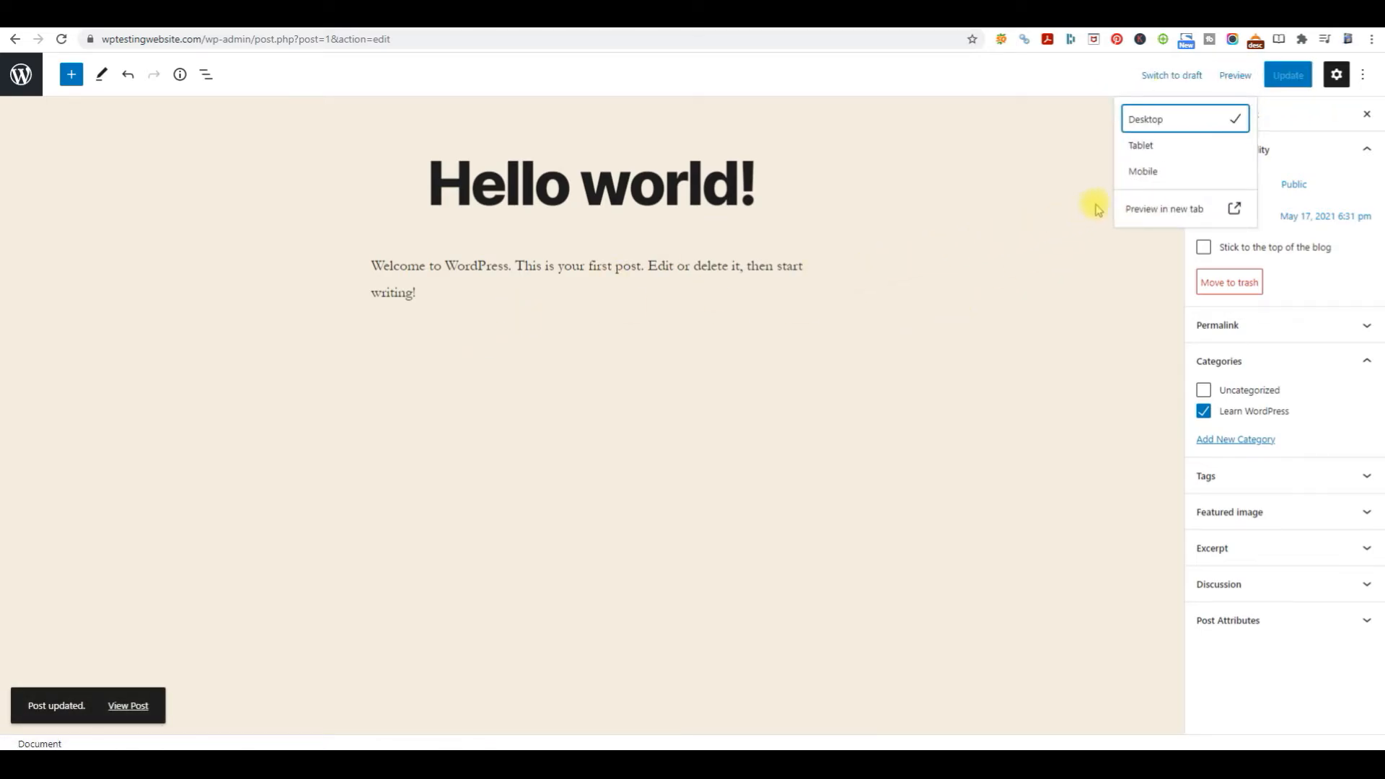
left_click(1162, 208)
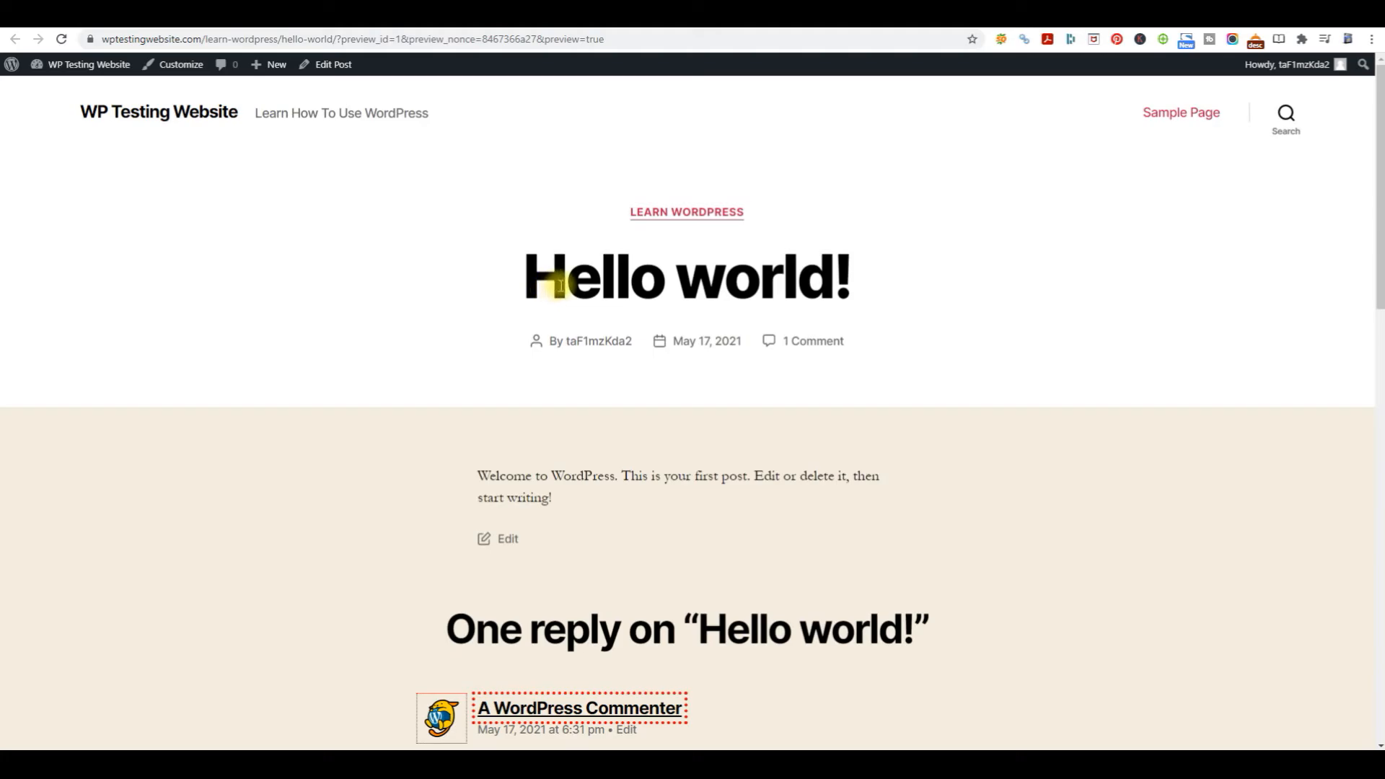
left_click(186, 118)
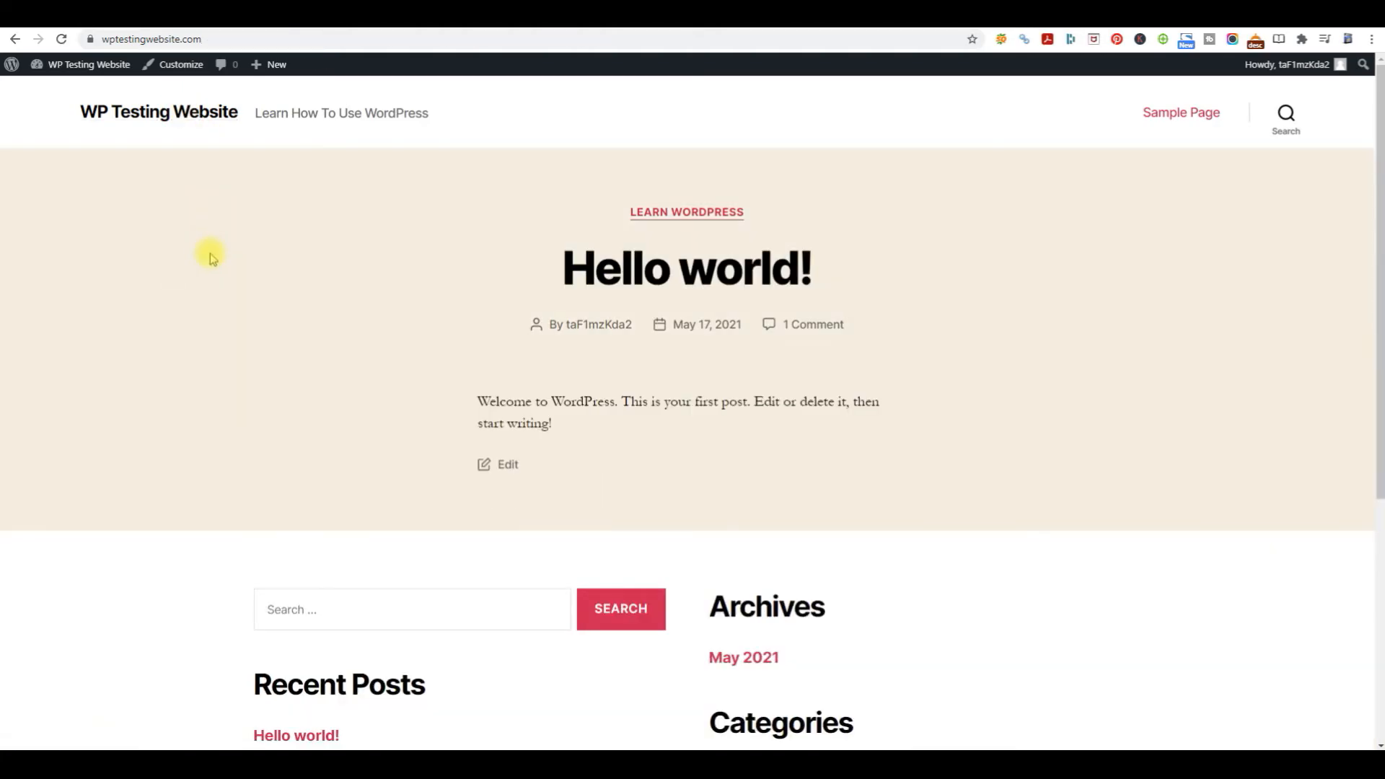
scroll(520, 414, "down", 4)
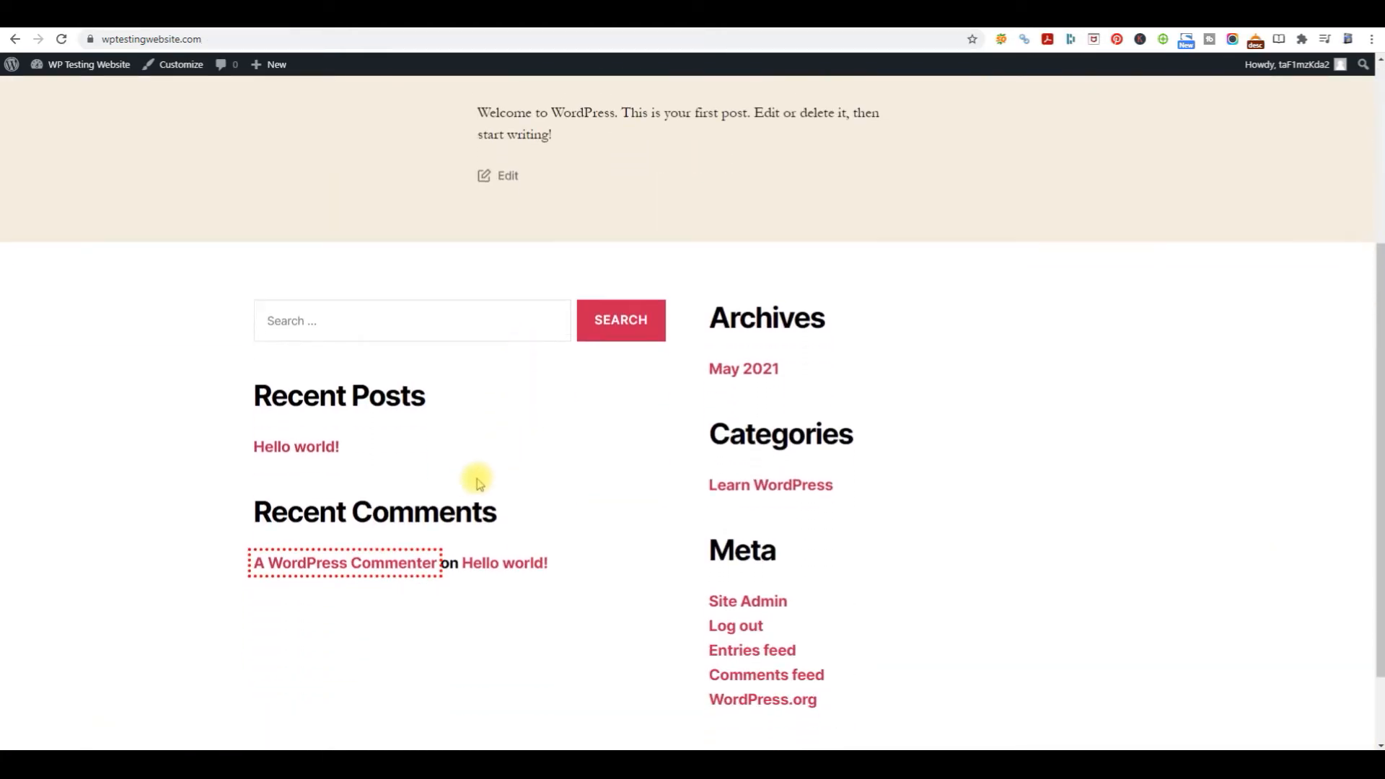
Open the "Hello world!" post from Recent Posts and check its permalink and comment section.
left_click(310, 448)
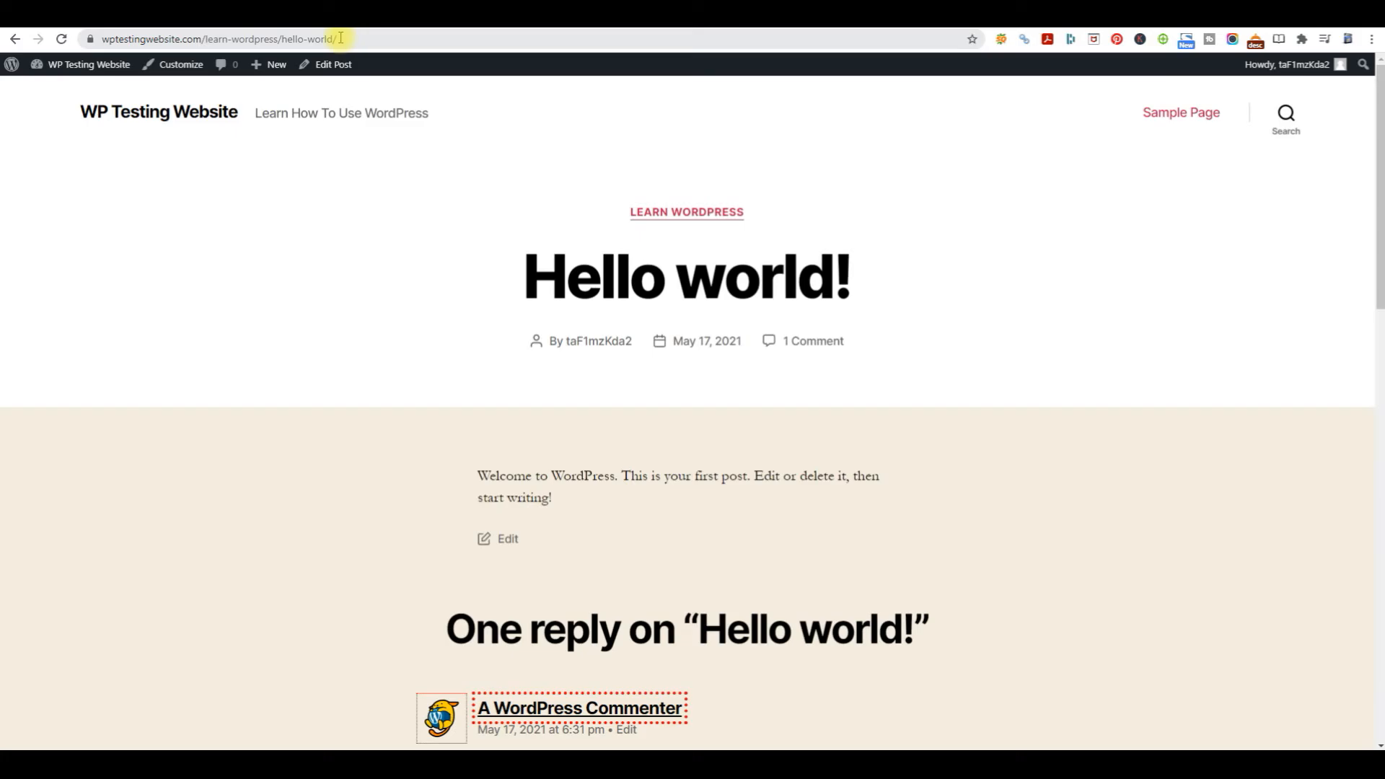
scroll(424, 247, "down", 15)
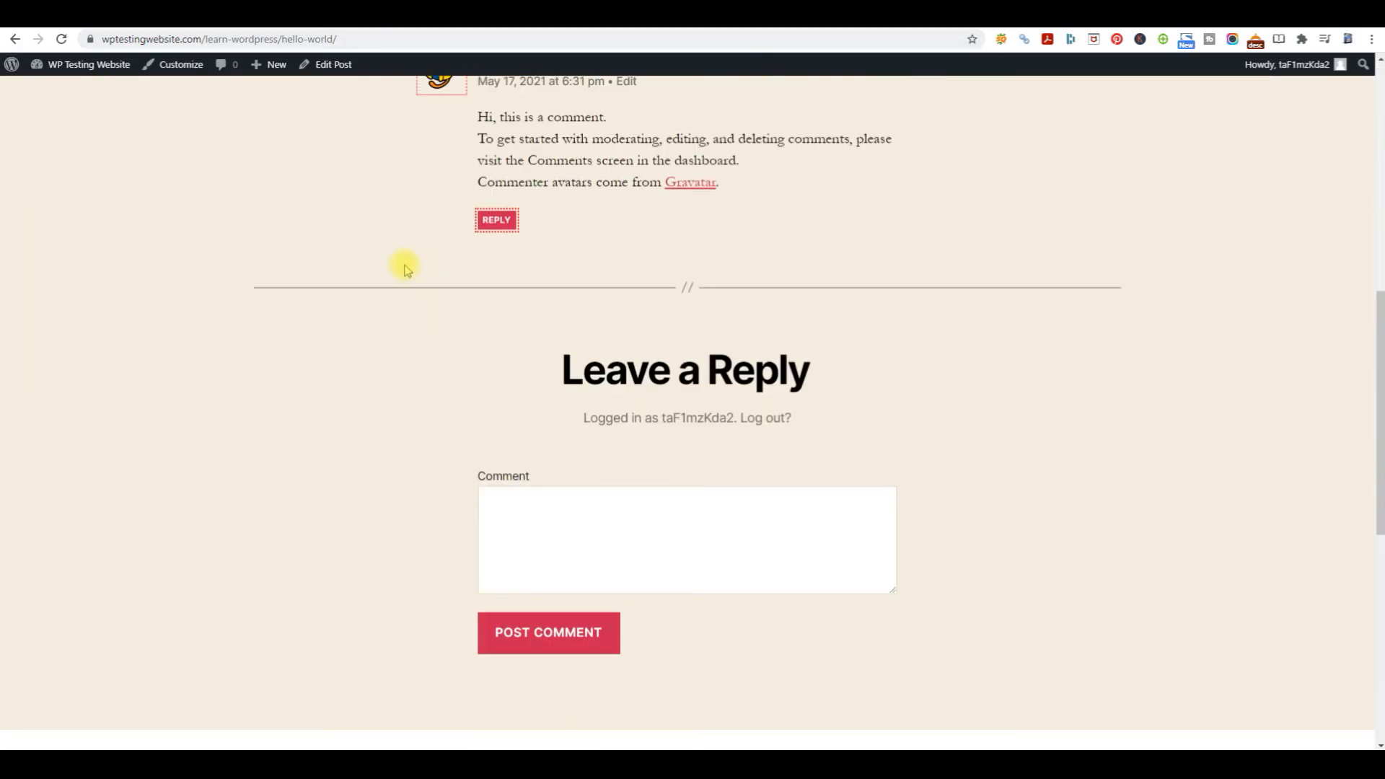
scroll(406, 268, "up", 15)
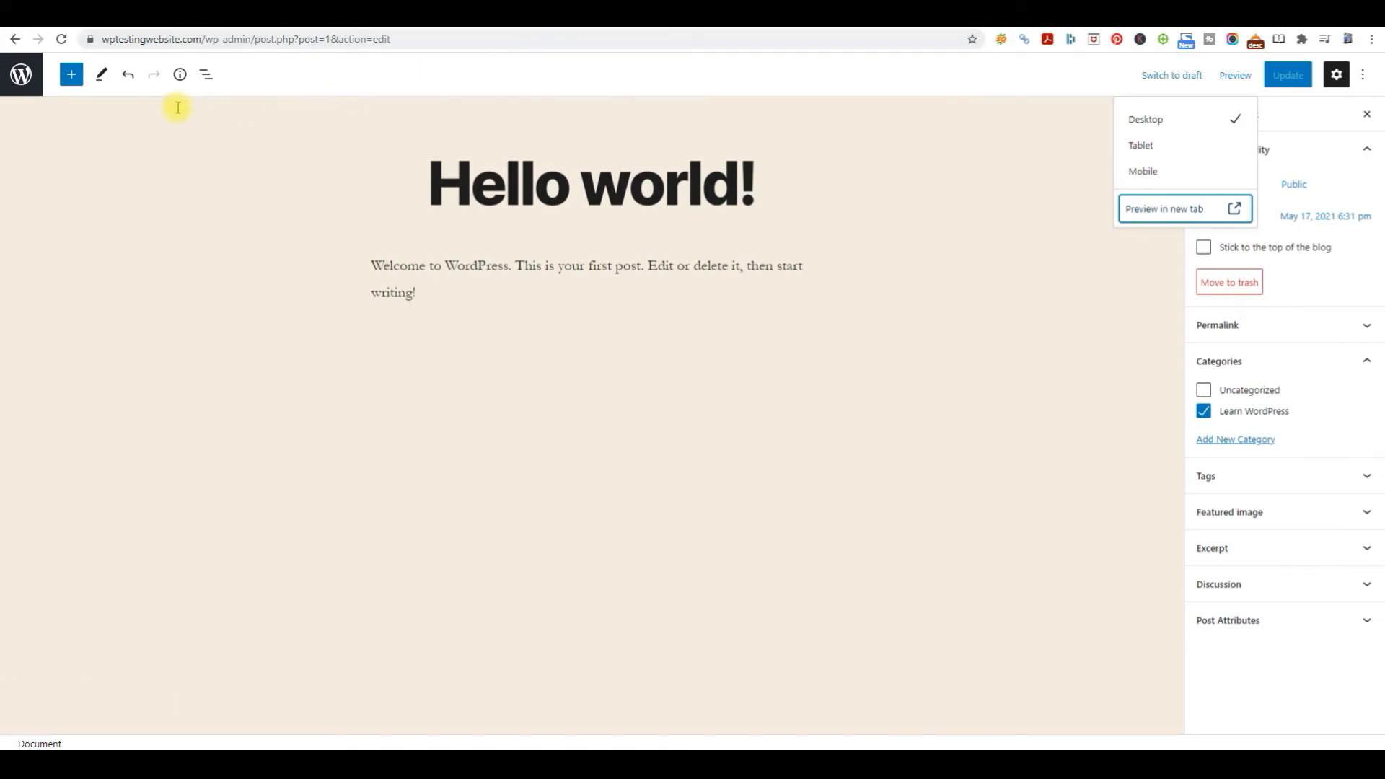
Leave the block editor for the posts list and compare it with the published post in the other browser tab.
left_click(22, 78)
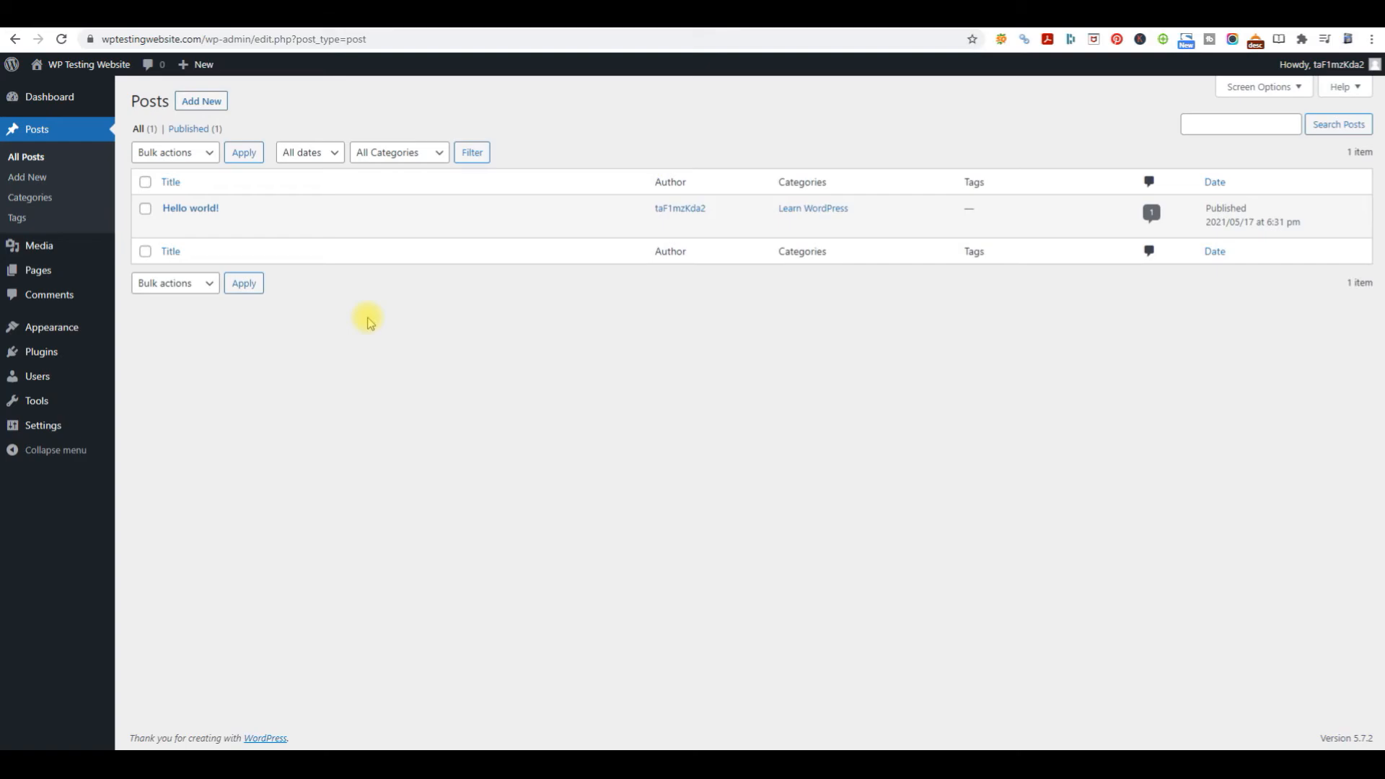
left_click(814, 16)
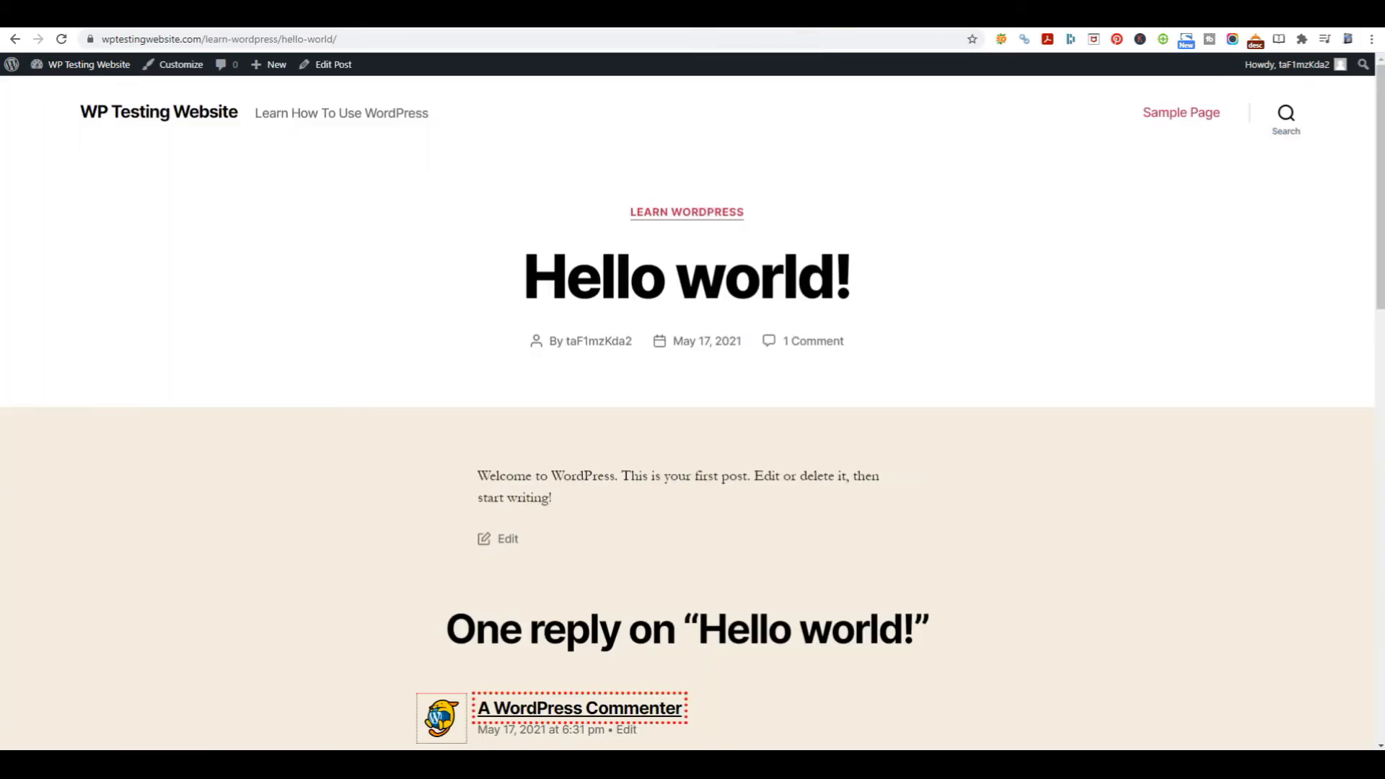
left_click(635, 25)
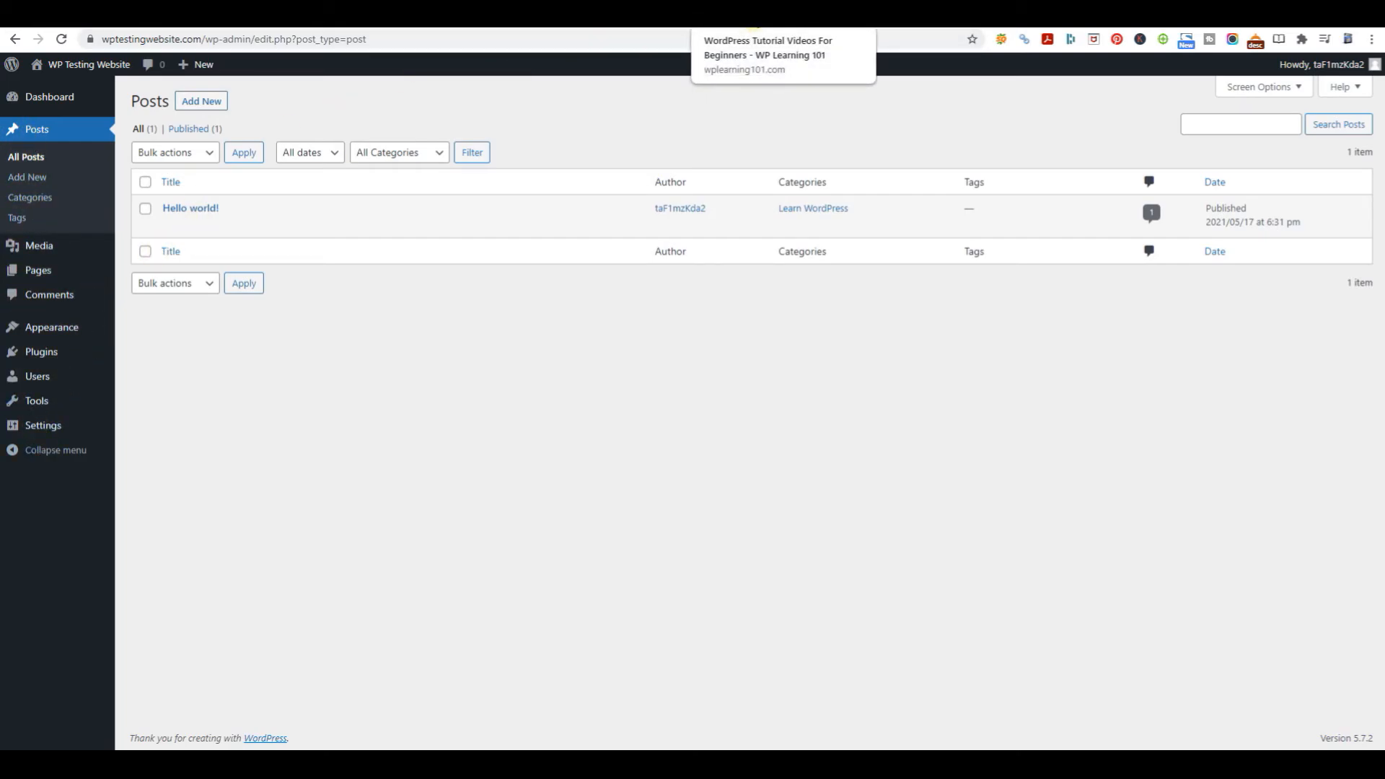
Switch to the wplearning101.com tab and view the WordPress tutorial videos introduction on its home page.
left_click(752, 18)
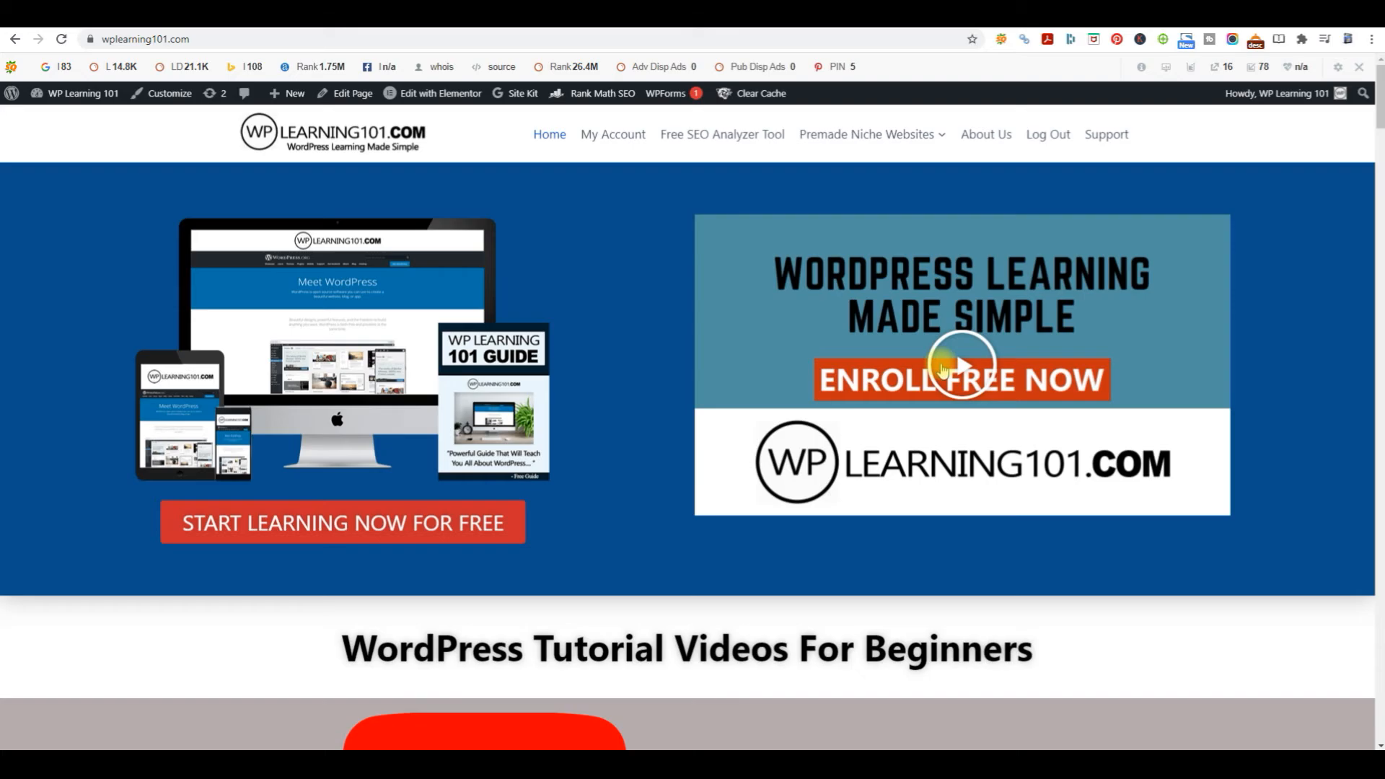
scroll(517, 347, "down", 7)
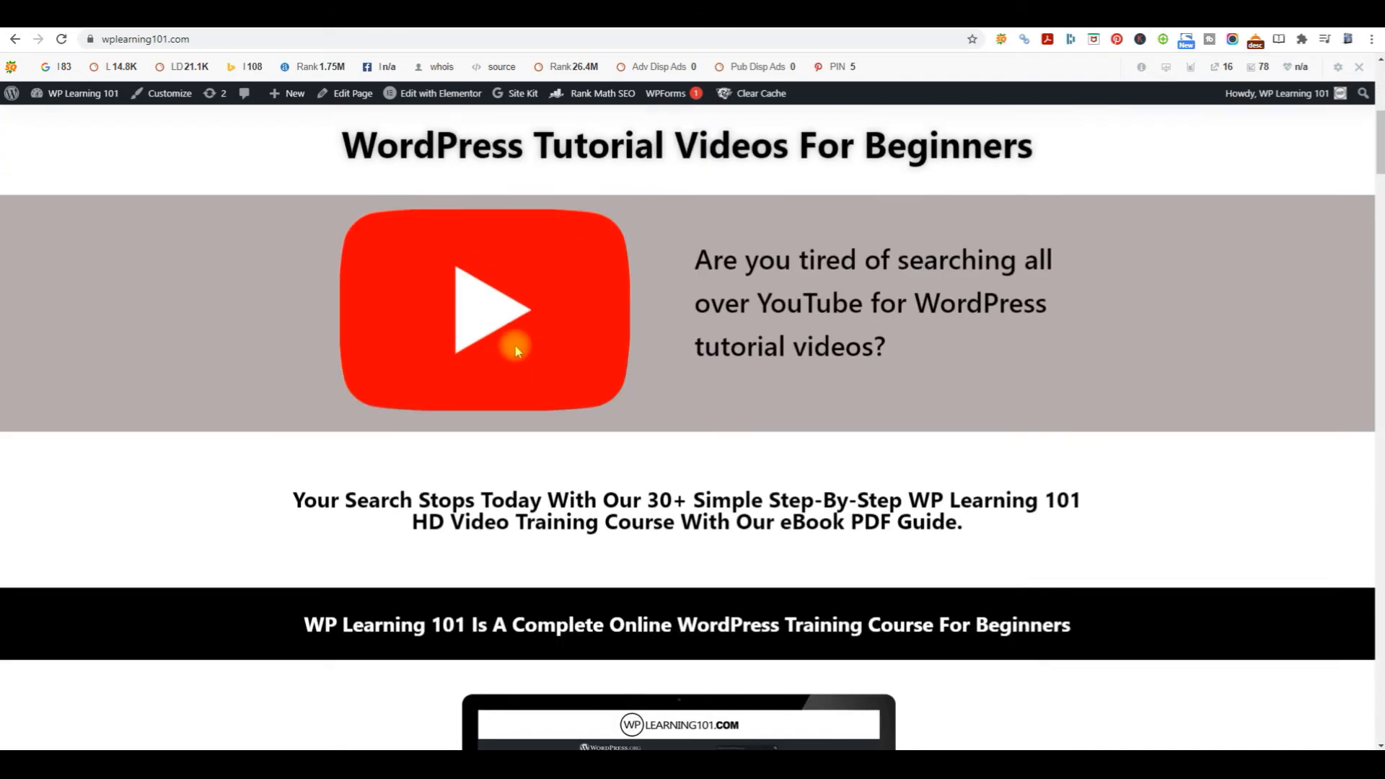
scroll(517, 350, "down", 1)
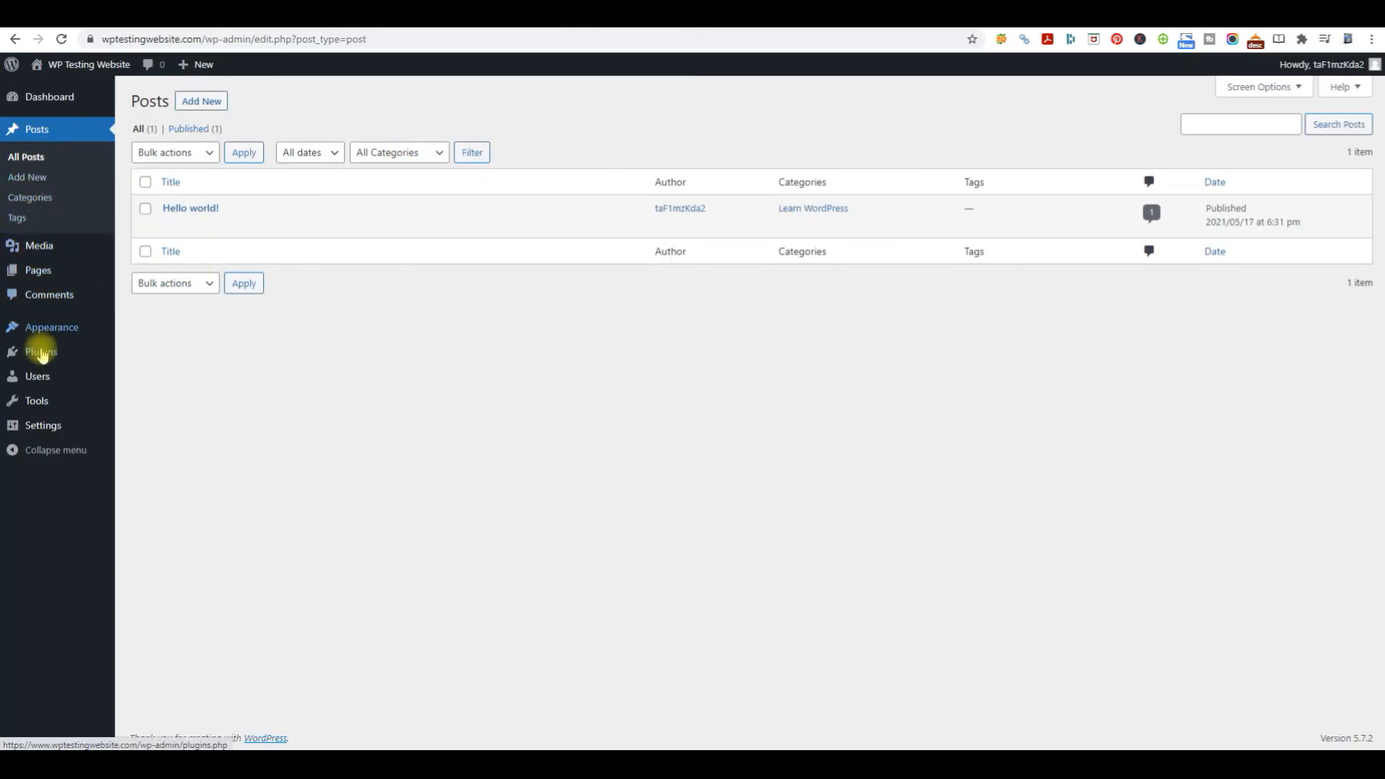
Look over the WordPress admin sections, view the installed themes, and return to the Dashboard.
mouse_move(24, 410)
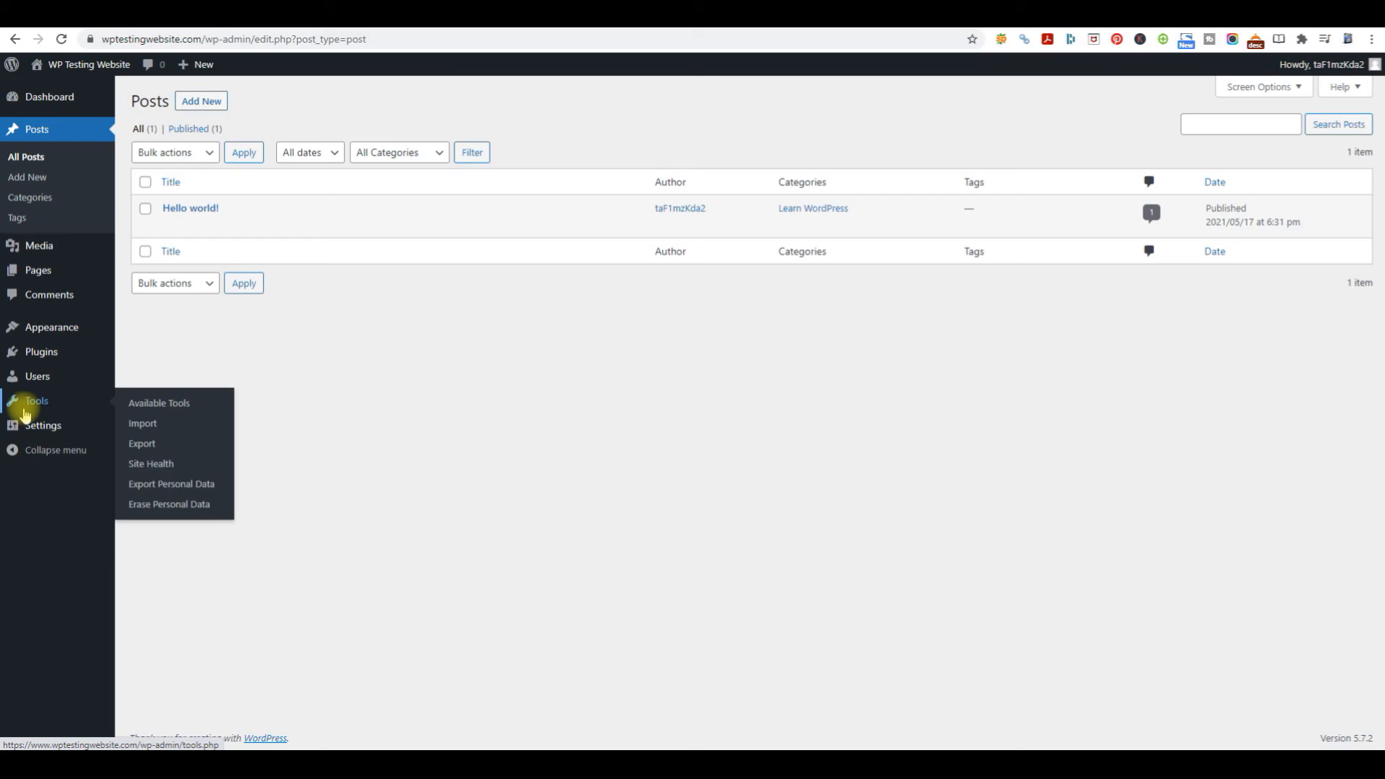
mouse_move(44, 358)
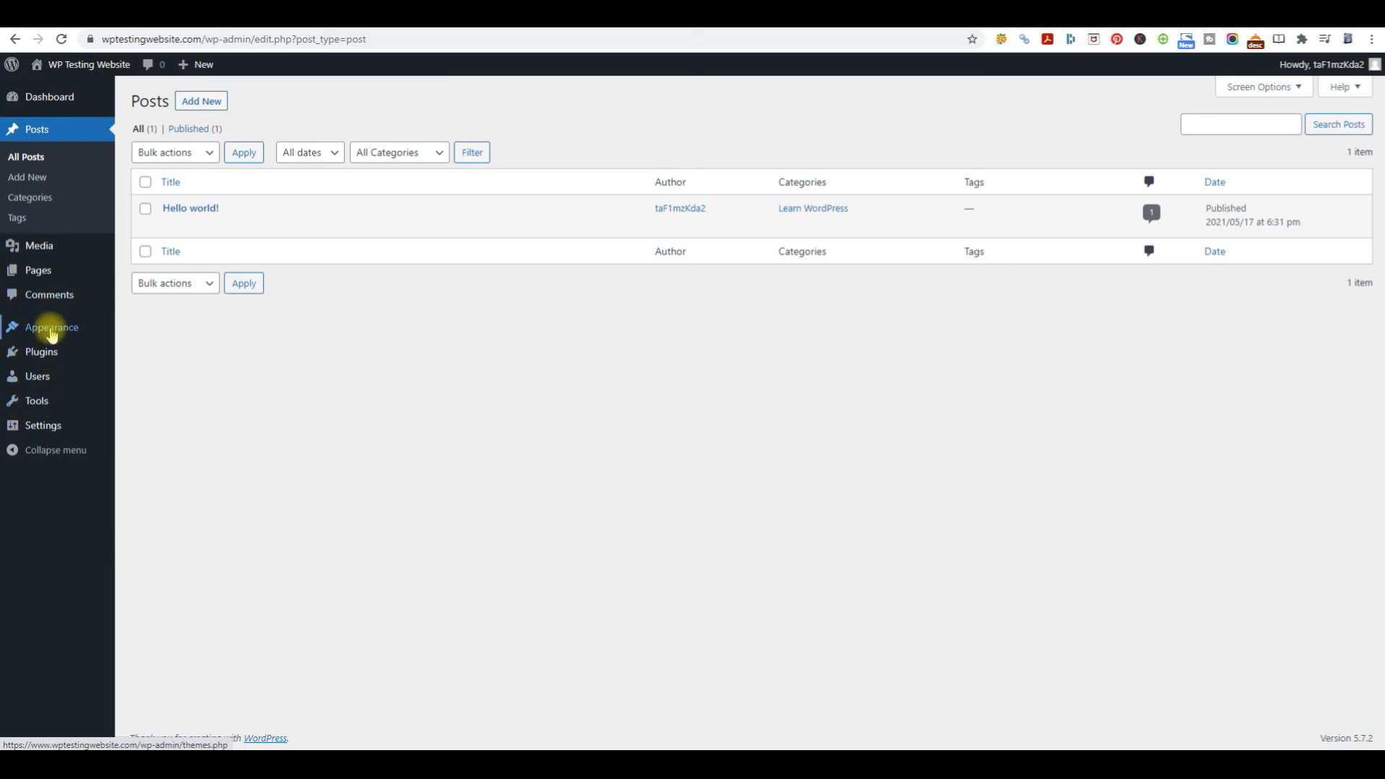
mouse_move(44, 328)
left_click(148, 329)
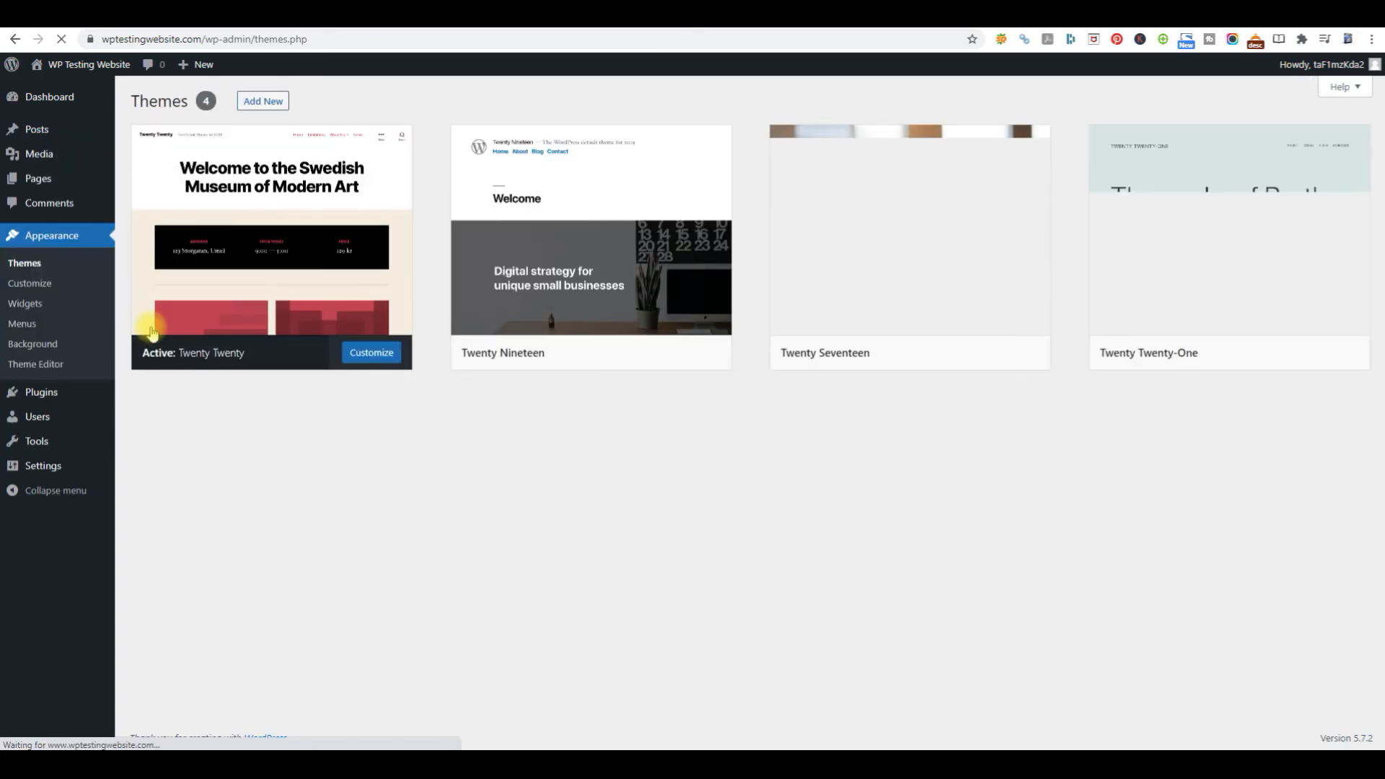
left_click(43, 95)
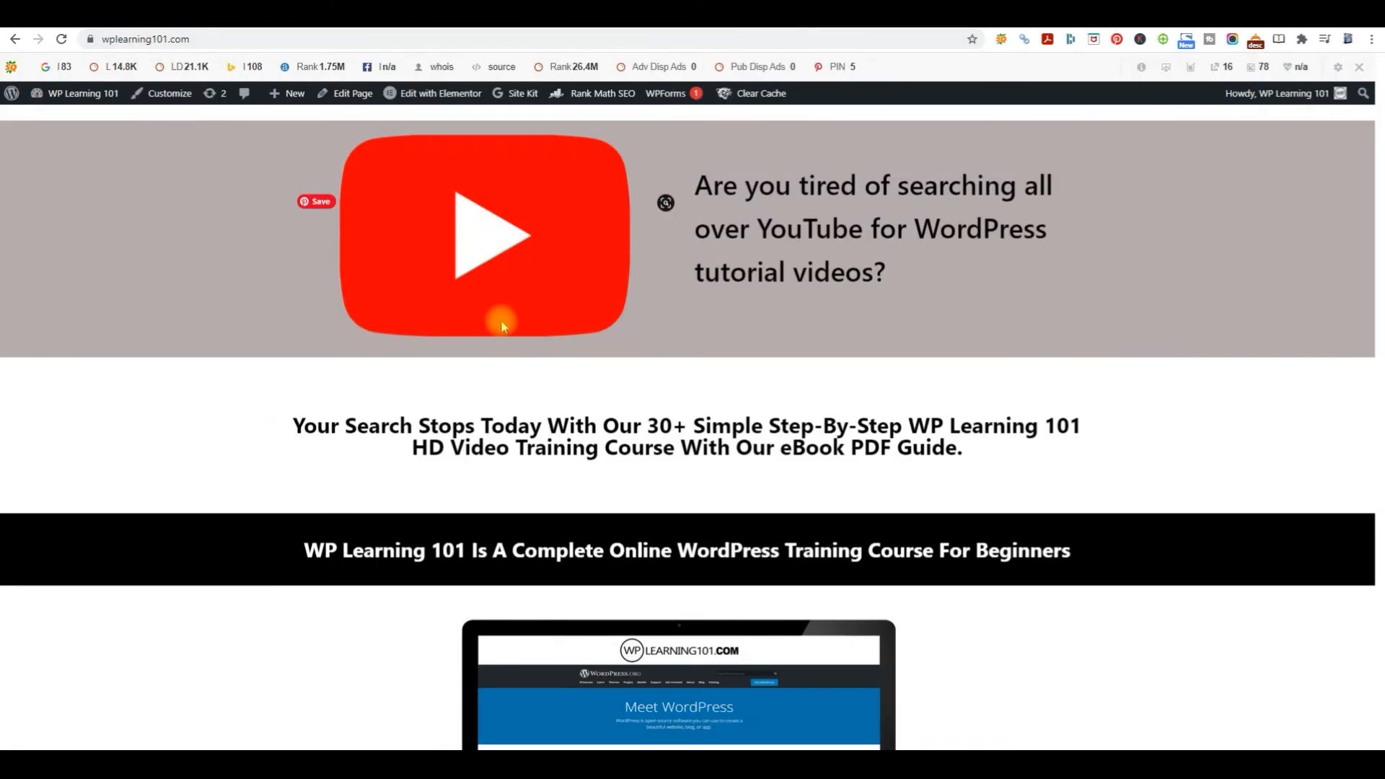
Read through the wplearning101.com home page, from the free guide and course offers to the testimonials and enrollment section.
scroll(476, 326, "up", 3)
scroll(468, 326, "down", 15)
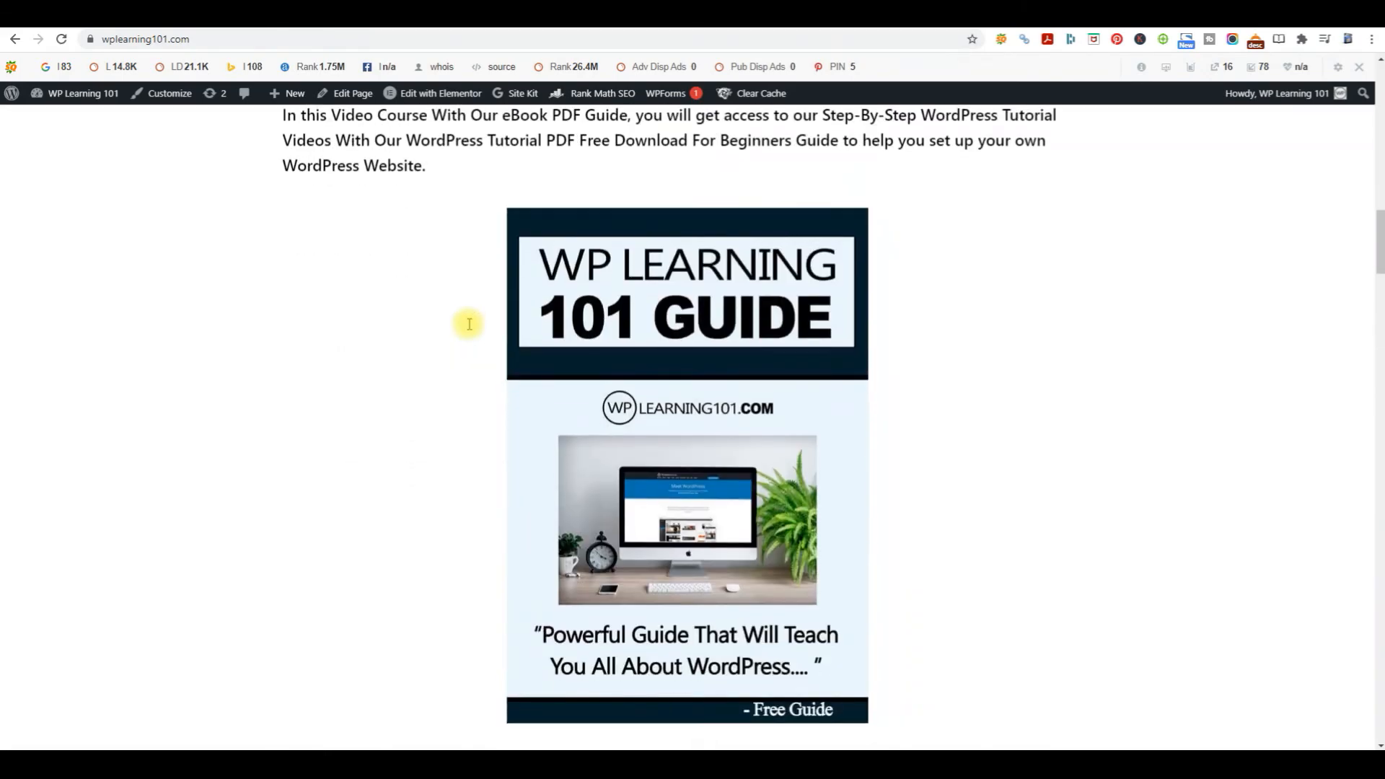
scroll(469, 324, "down", 20)
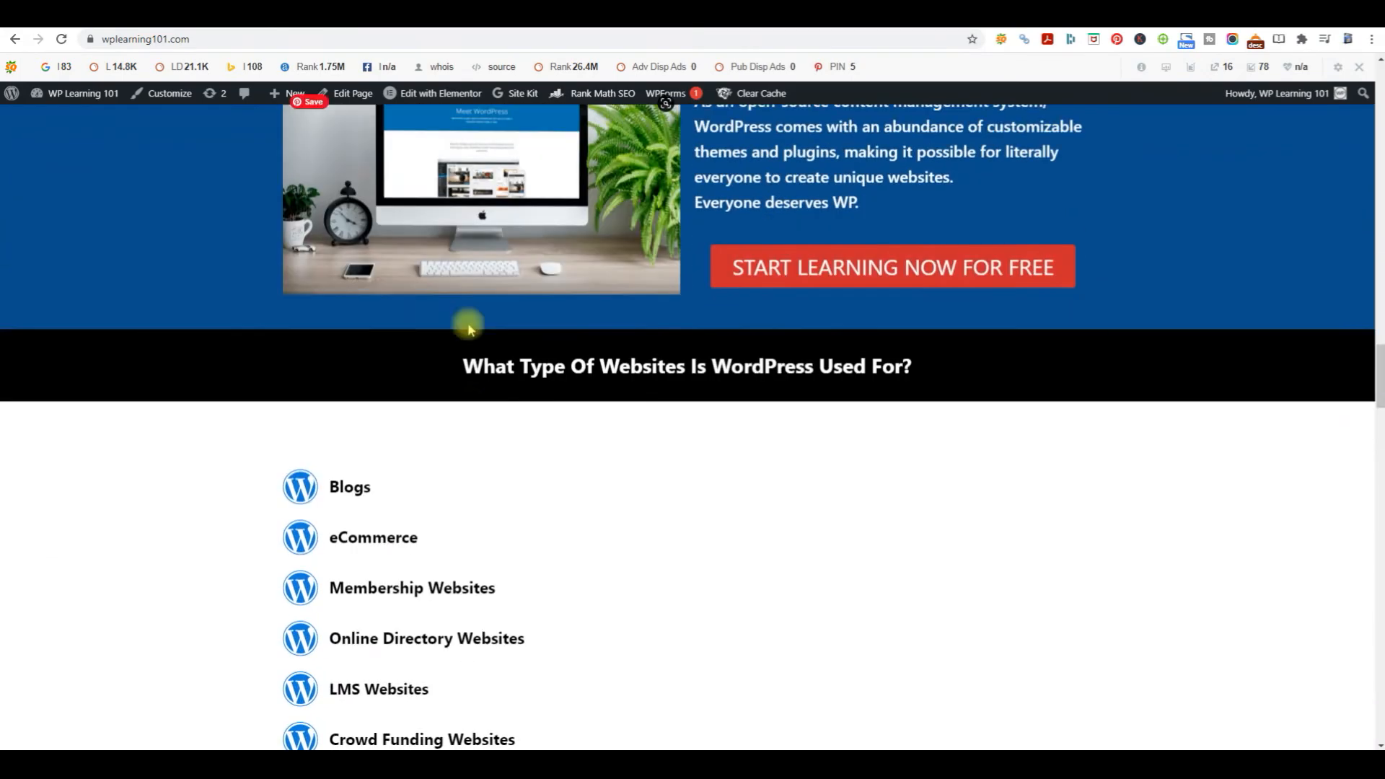
scroll(469, 328, "down", 11)
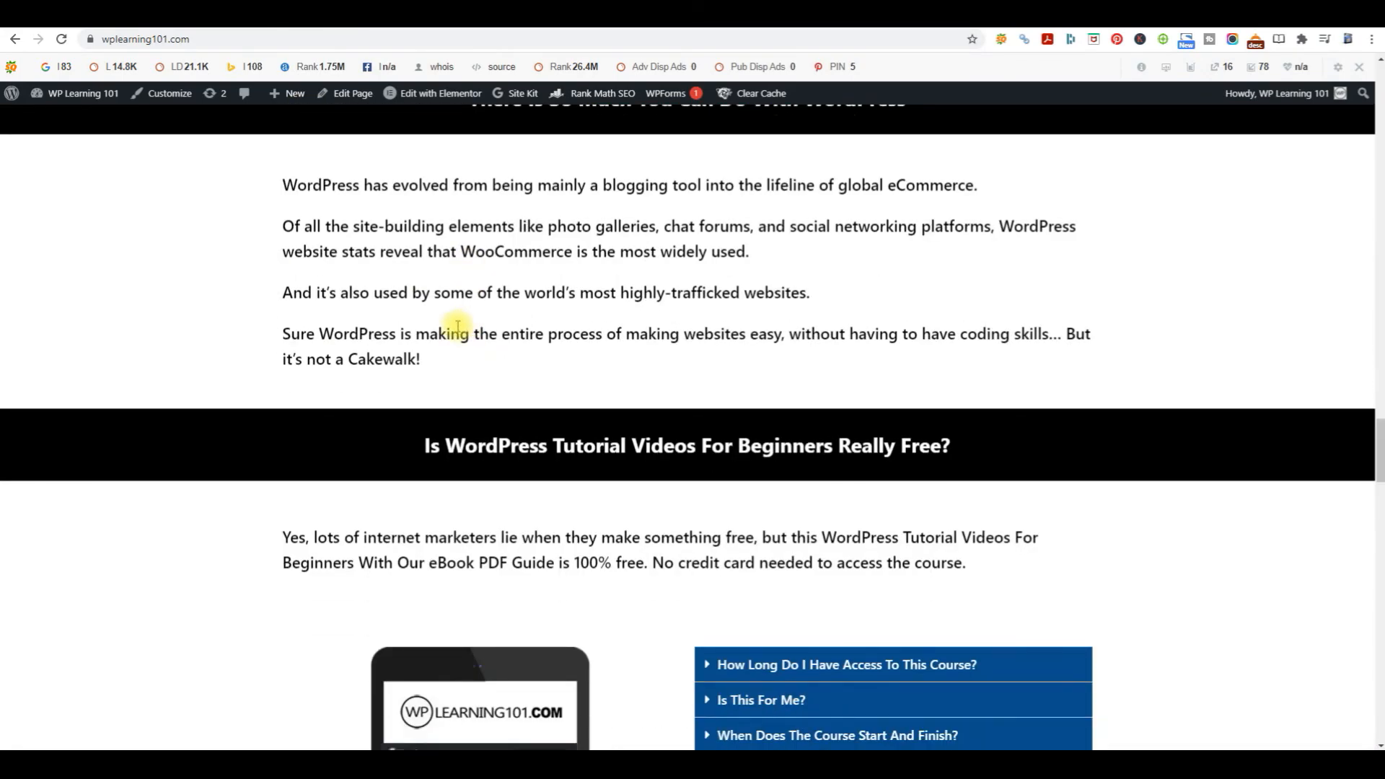
scroll(458, 327, "down", 14)
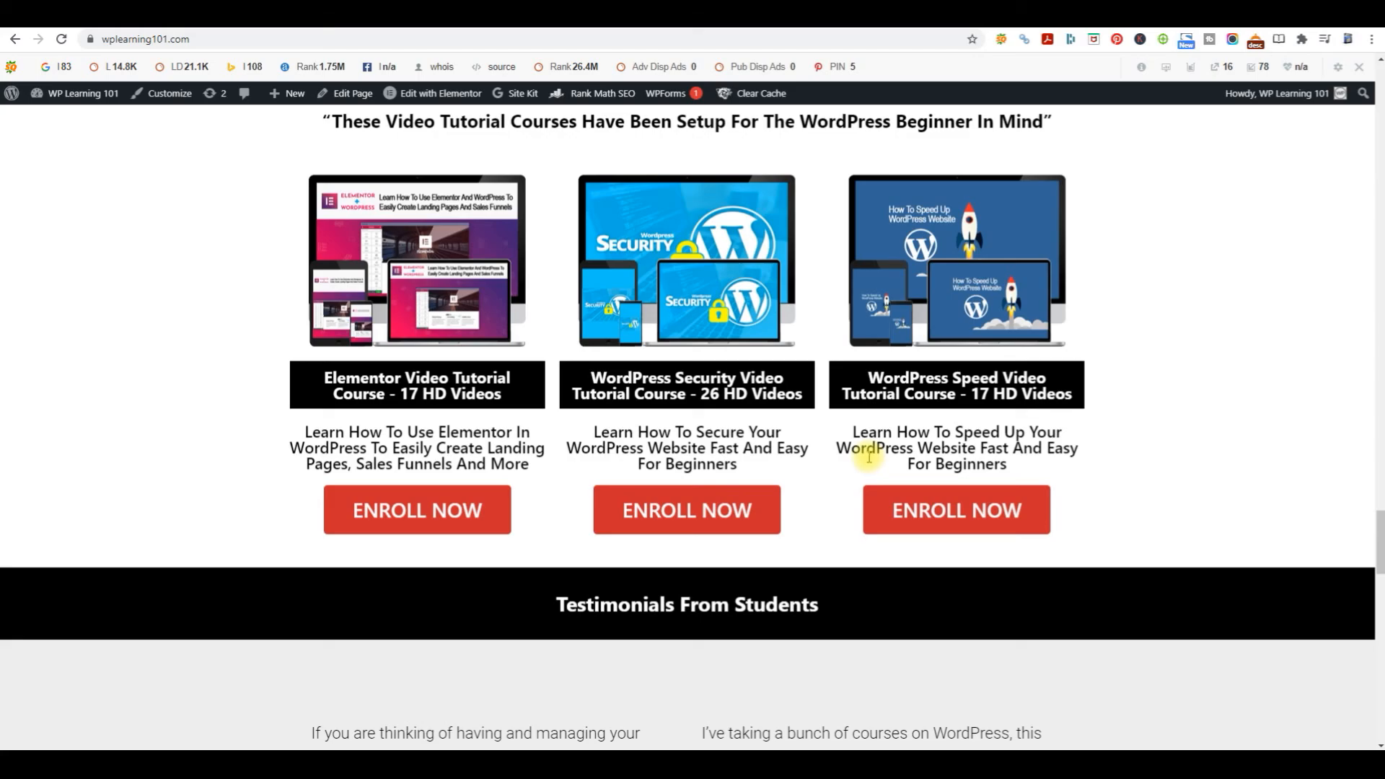
scroll(788, 479, "down", 13)
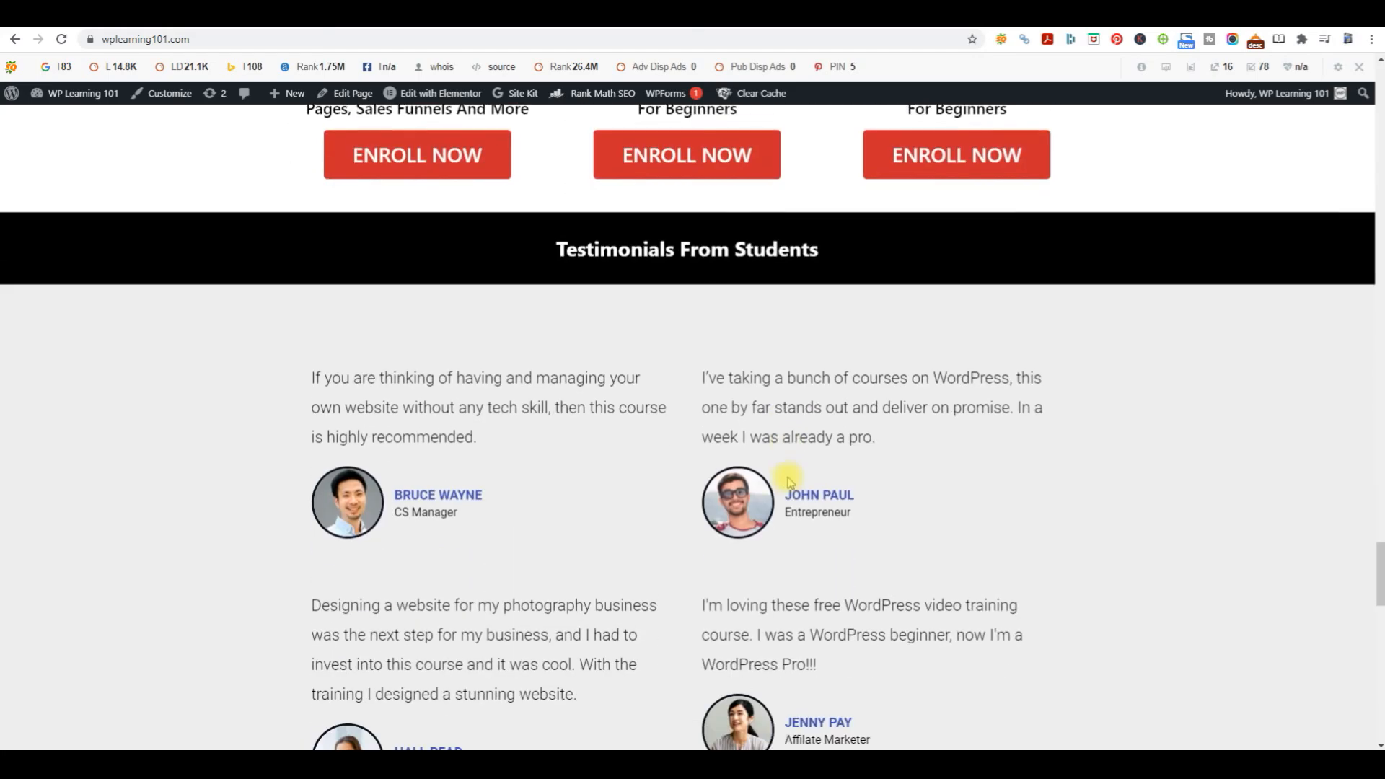
scroll(788, 478, "down", 2)
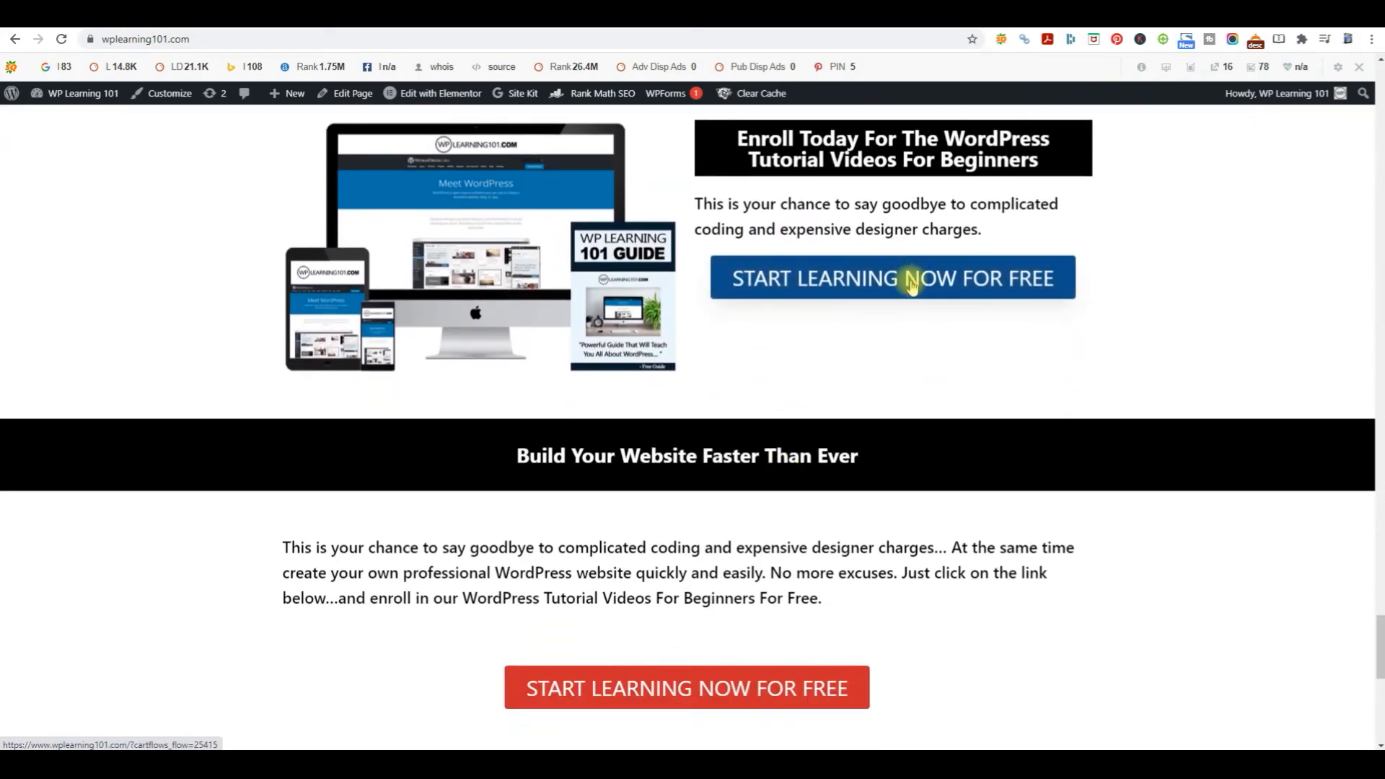
Open the free course's registration page, review its registration form, and return to the wplearning101.com home page.
left_click(911, 282)
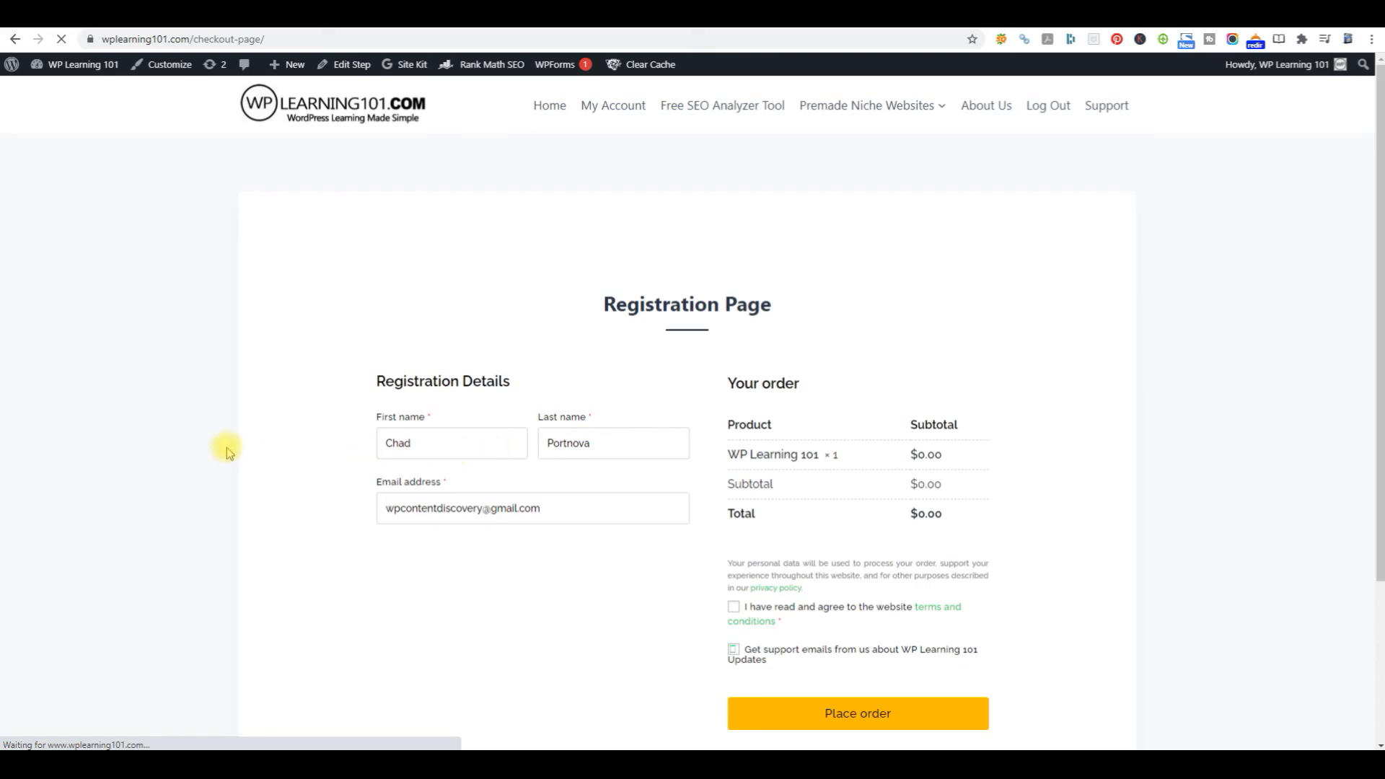
scroll(919, 457, "down", 3)
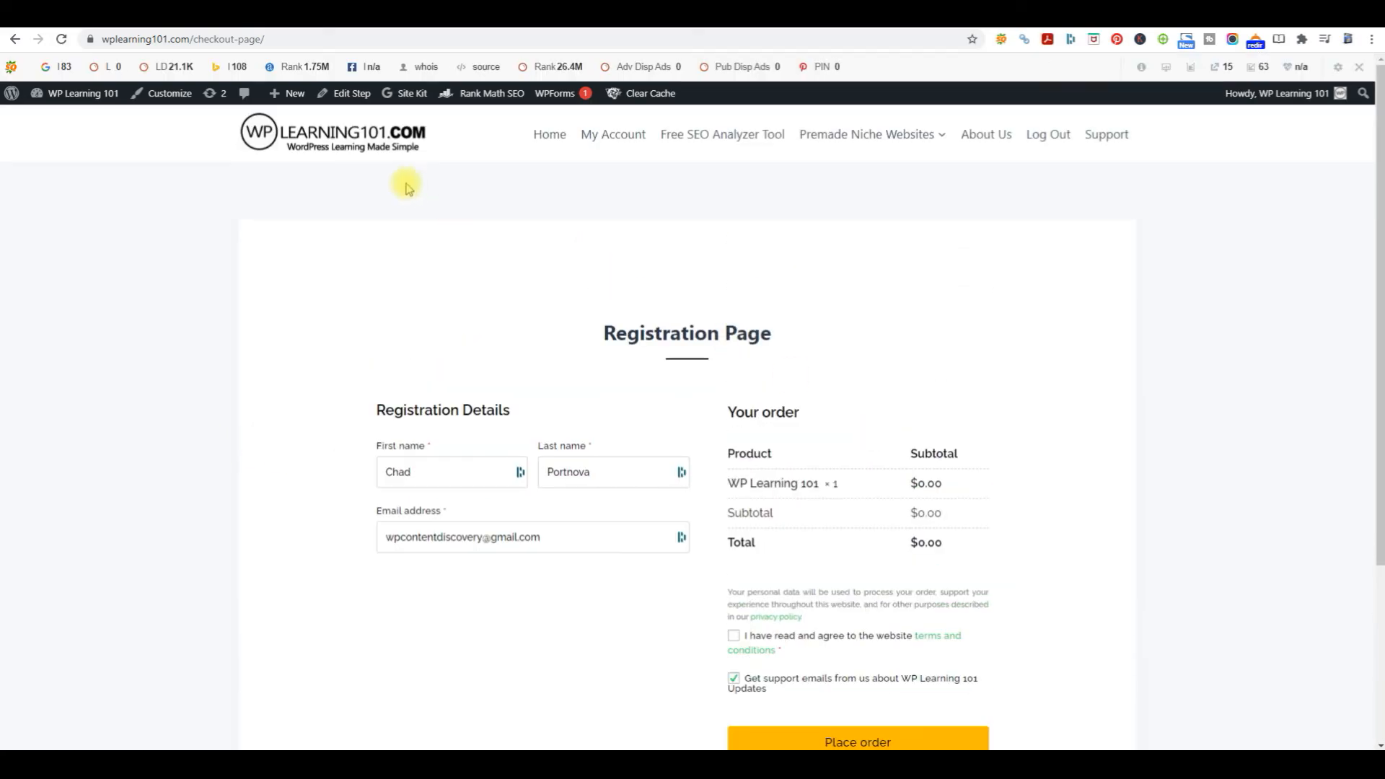
left_click(349, 144)
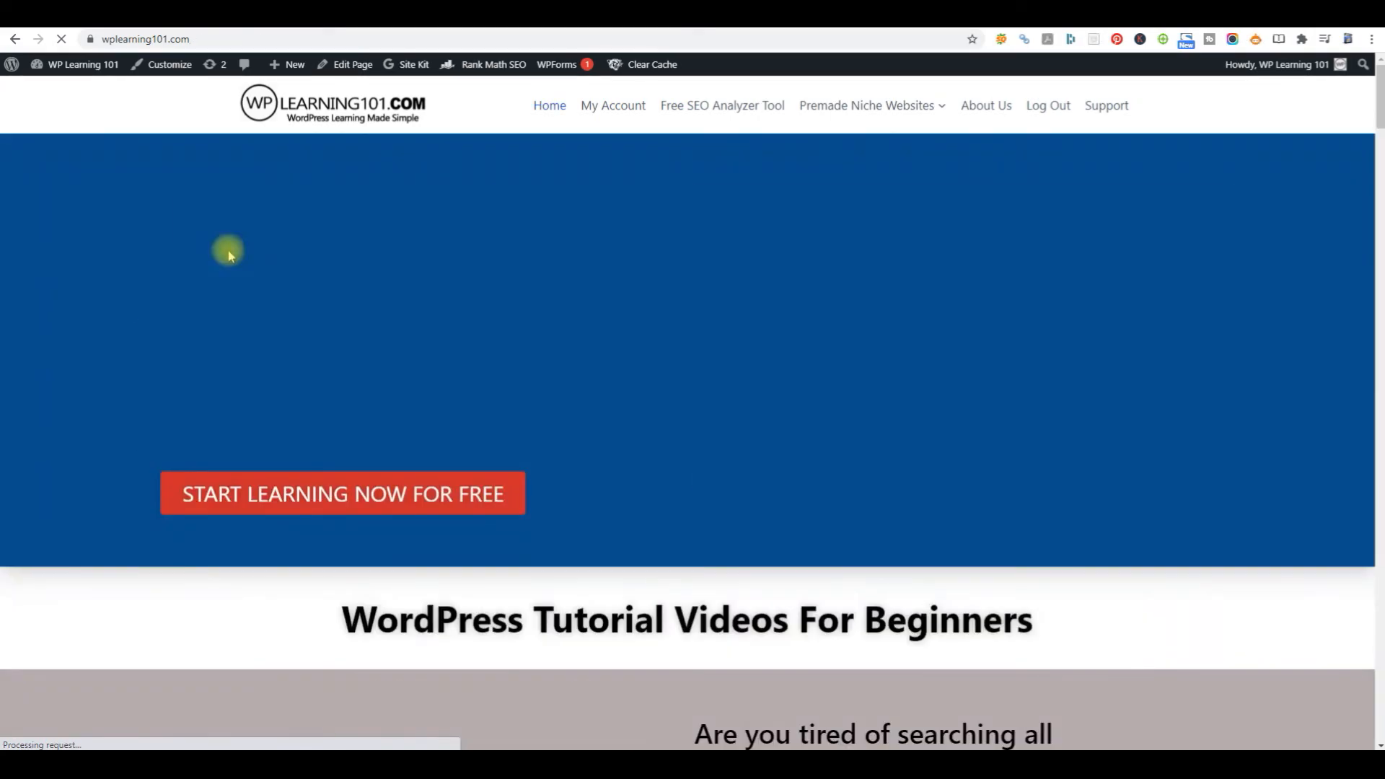